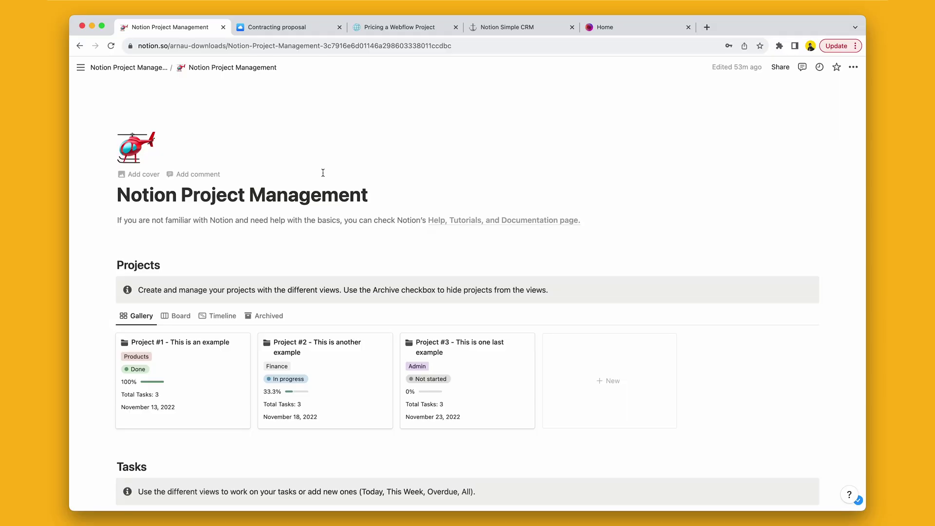
Step: Switch to the freelancer project template and scroll through its project gallery
key(ctrl+Tab)
key(ctrl+Tab)
key(ctrl+Tab)
key(ctrl+Tab)
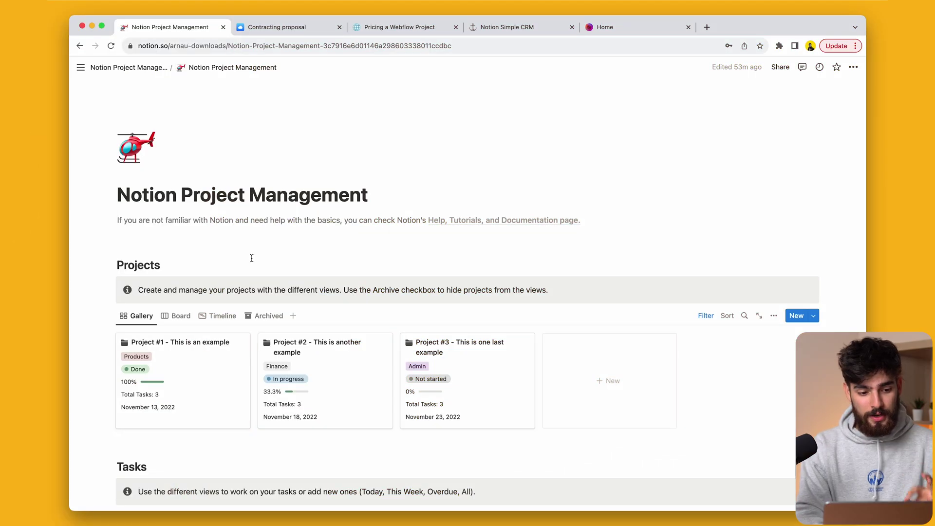
scroll(251, 257, down, 1)
scroll(251, 258, down, 2)
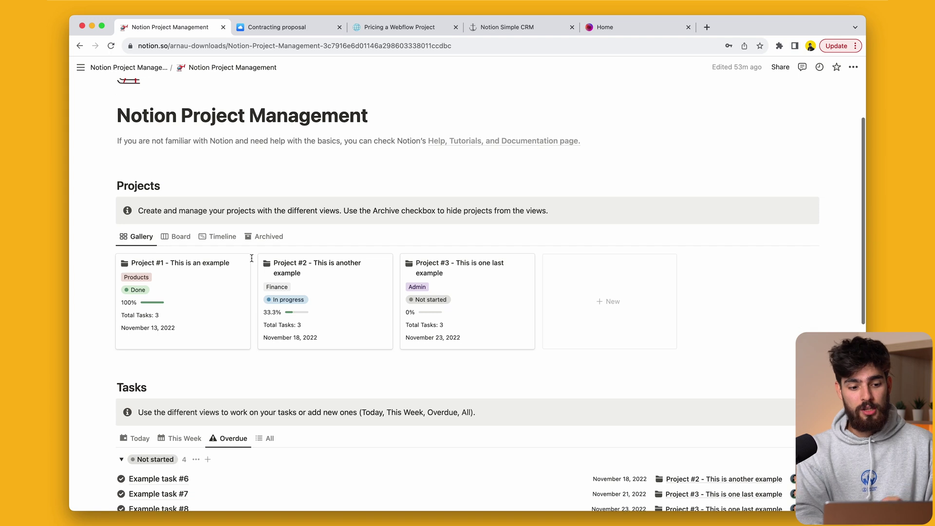
scroll(252, 257, up, 3)
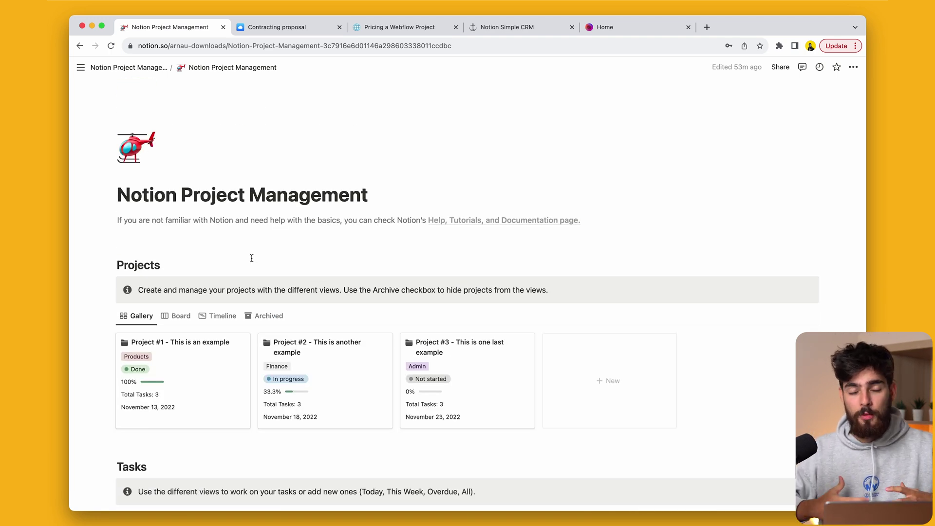
scroll(252, 258, down, 3)
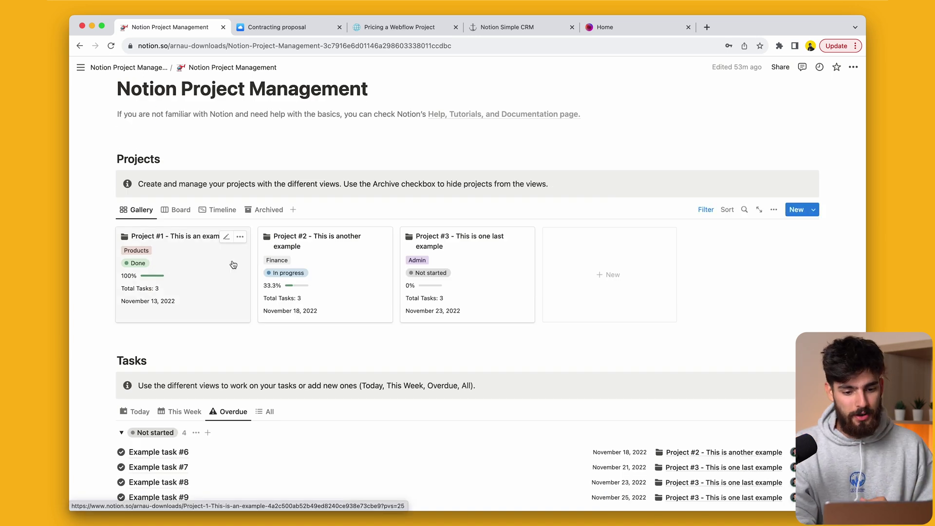
scroll(232, 265, up, 3)
scroll(224, 321, down, 1)
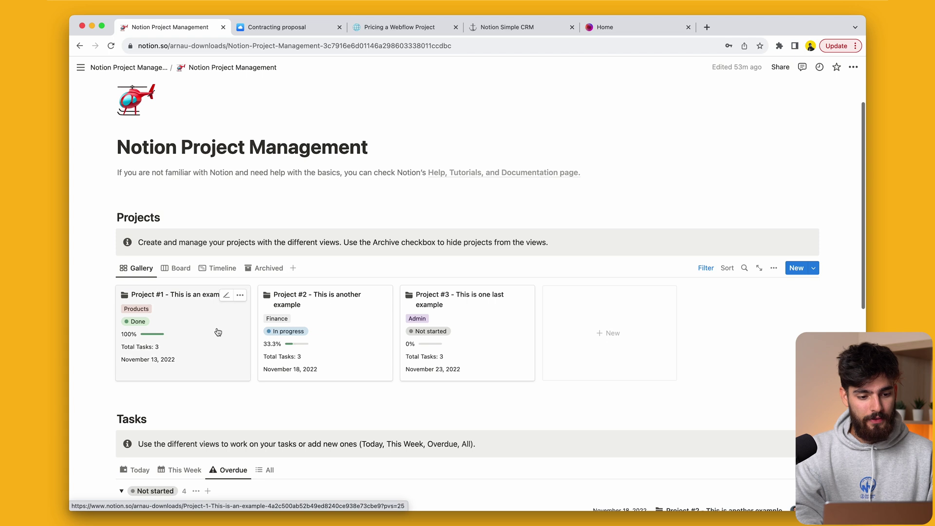
Step: Open Project #1 in side peek, check its Area and Participants, and scroll to its Tasks
click(218, 332)
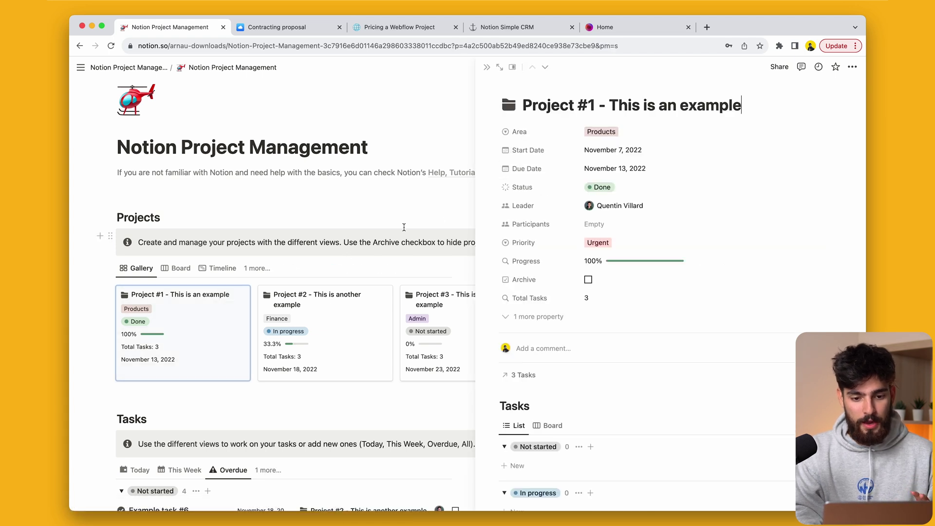
scroll(184, 309, down, 3)
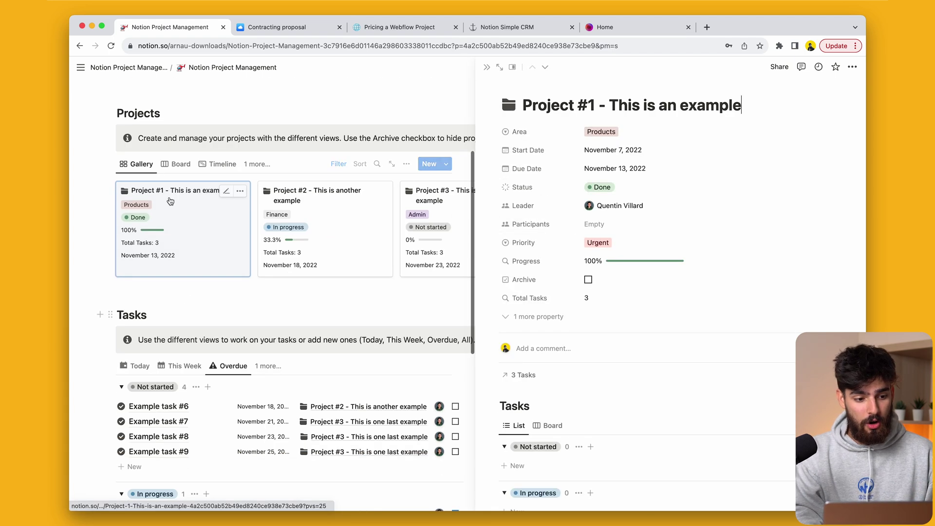
click(623, 132)
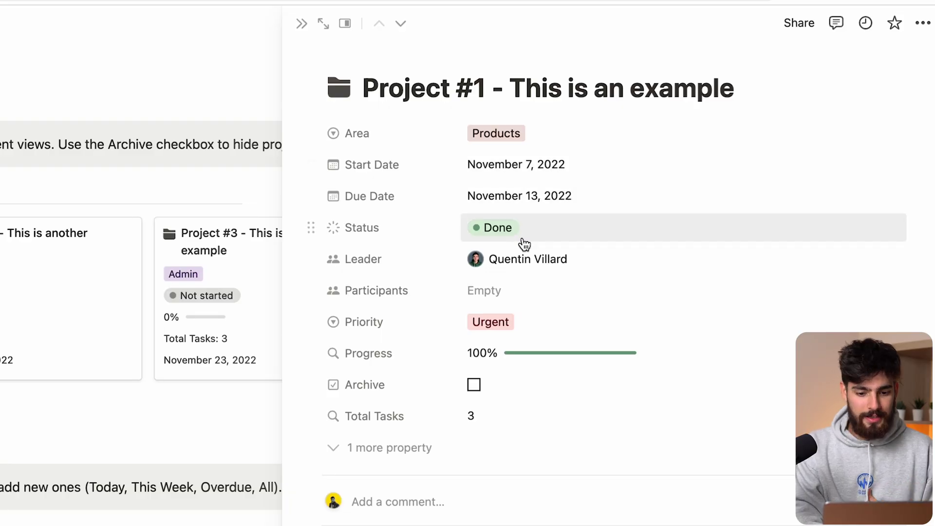
scroll(503, 336, down, 1)
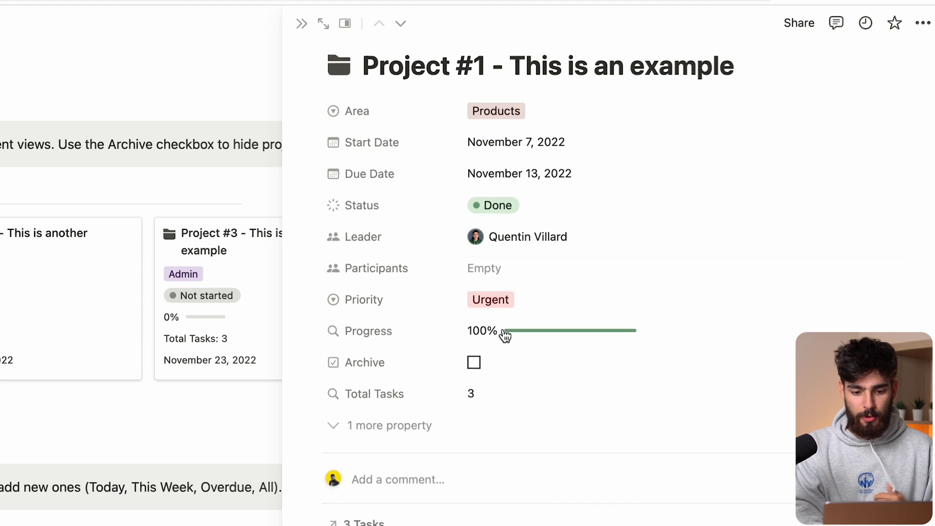
click(516, 270)
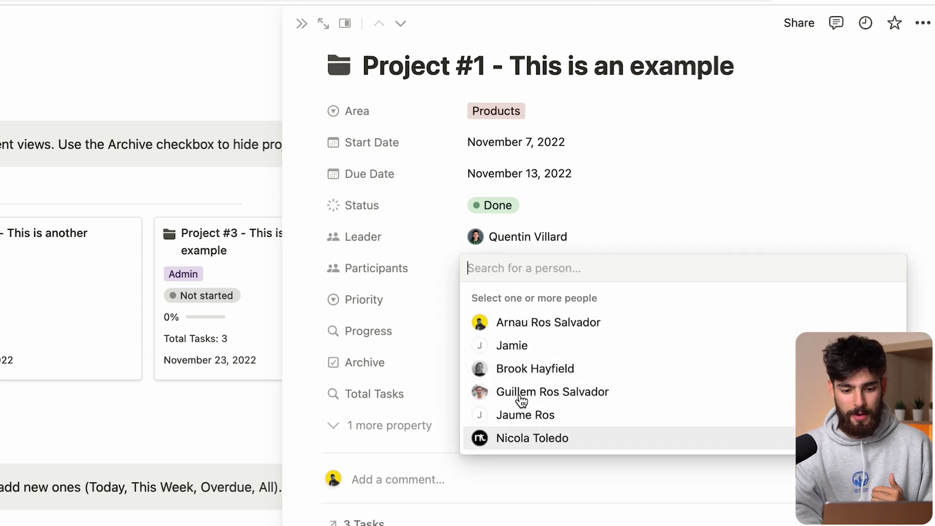
key(Escape)
scroll(601, 388, down, 1)
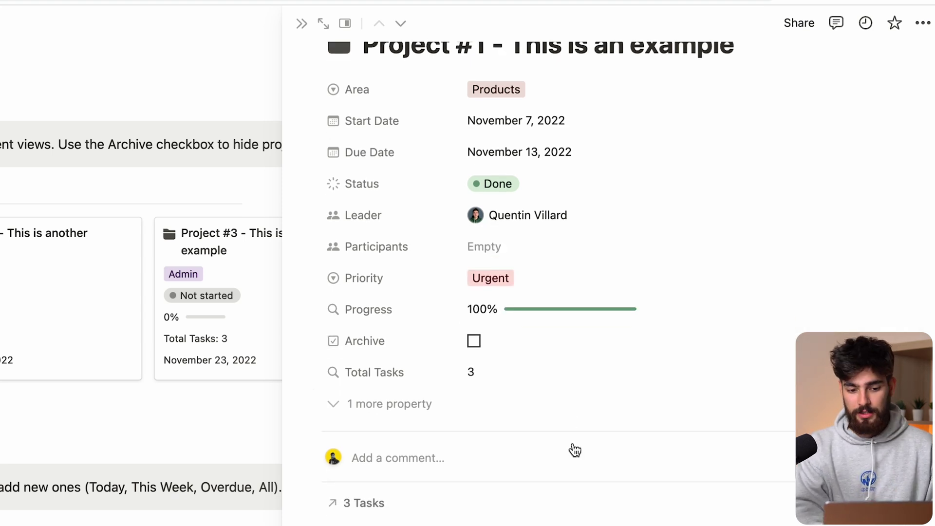
scroll(463, 414, down, 5)
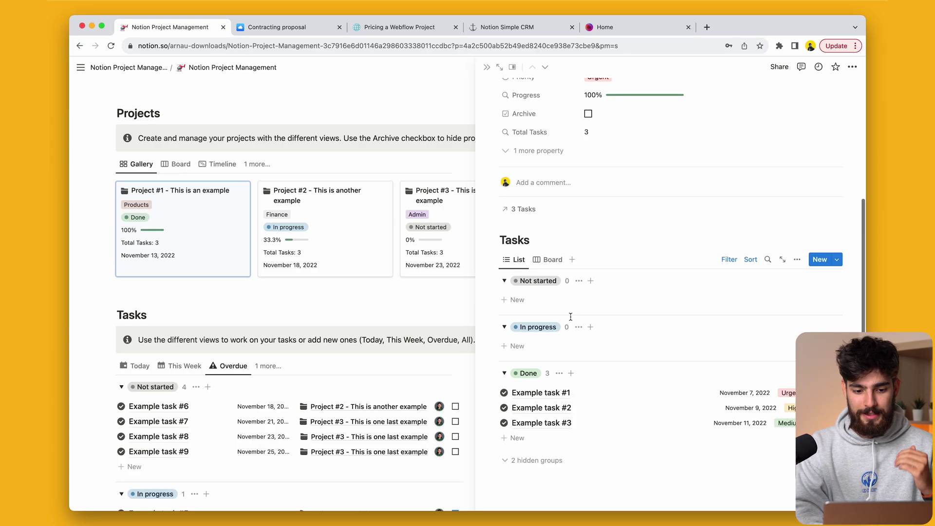
Step: Add the task 'create a new guideline for branding' to the In progress group
click(595, 335)
text(c)
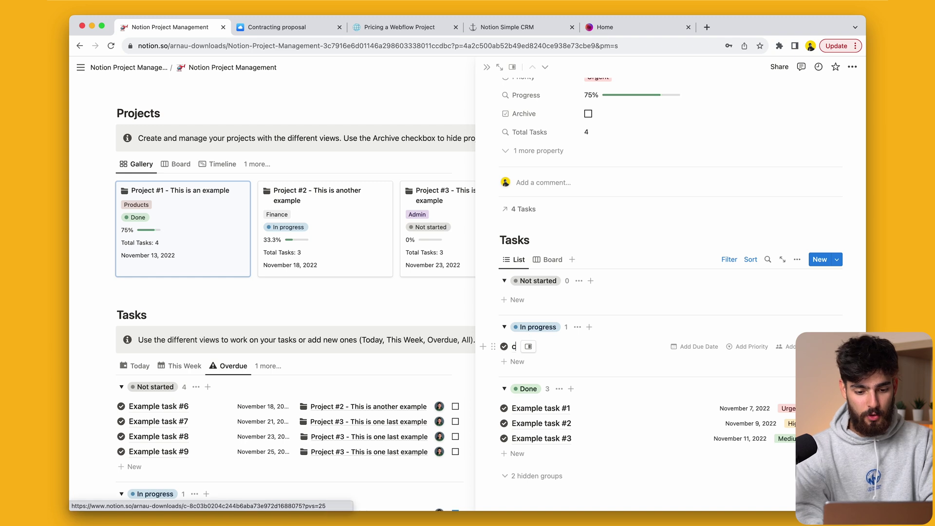
text(reate a new guidelin)
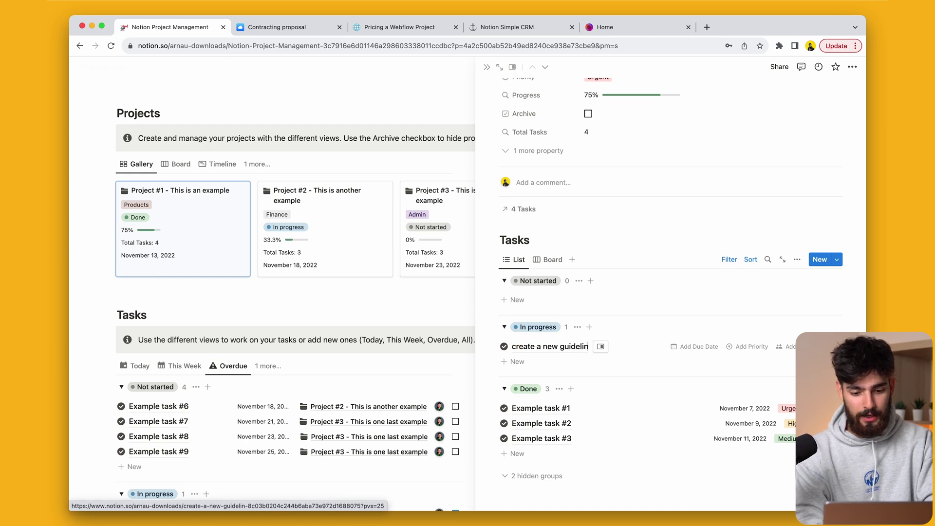
text(e for branding)
key(Return)
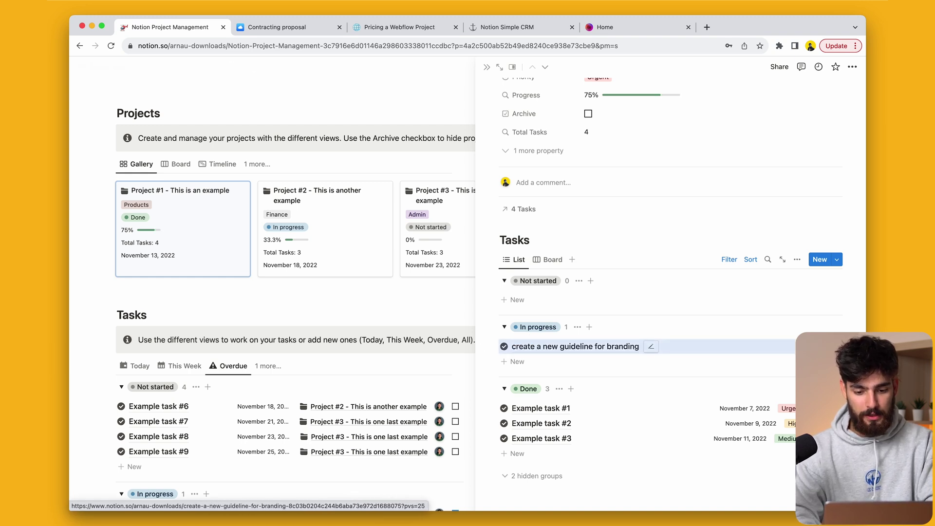
scroll(568, 333, down, 2)
Step: Give the branding task due date August 28, 2023, an assignee and Urgent priority
click(568, 333)
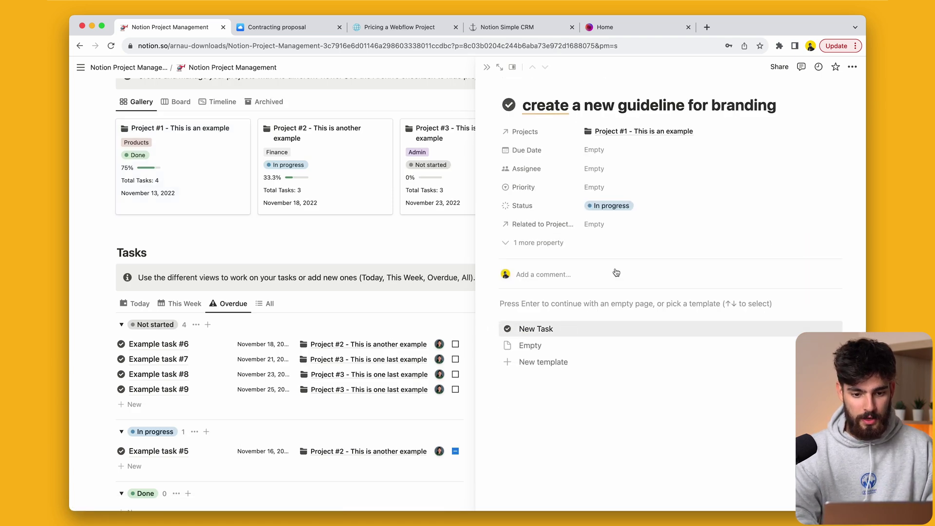
click(587, 152)
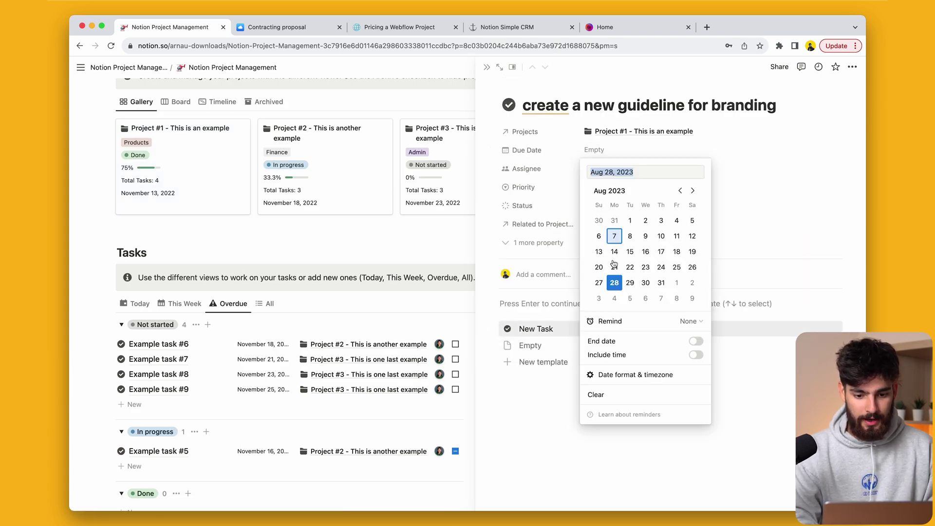
click(749, 172)
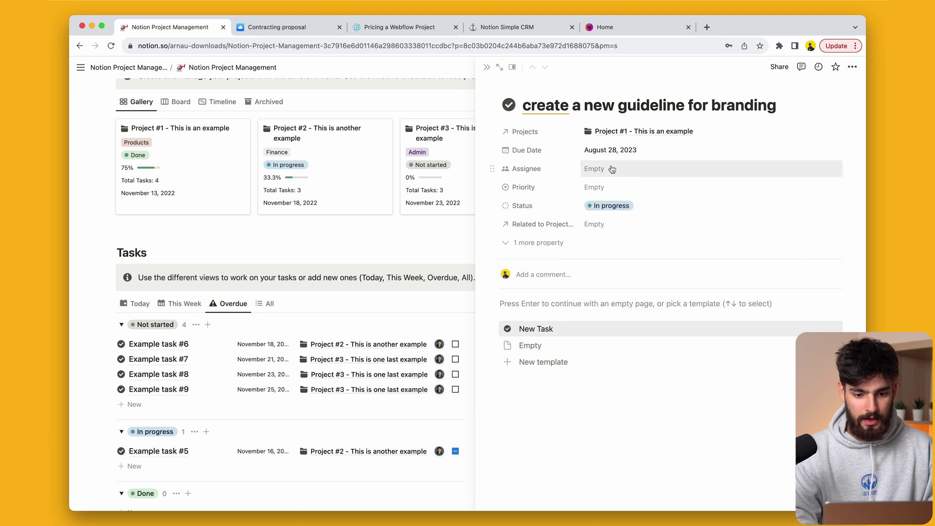
click(594, 168)
click(615, 202)
click(737, 161)
click(595, 187)
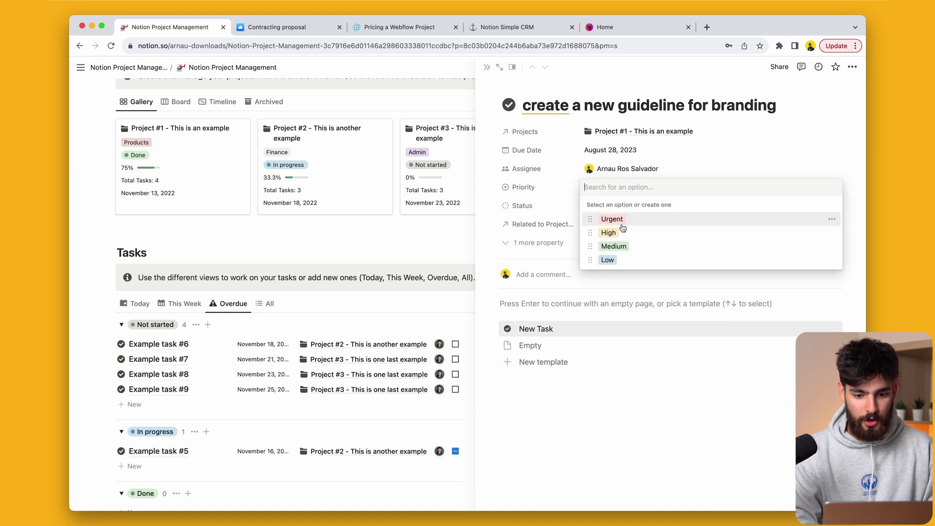
click(625, 219)
Step: Back on the dashboard, view tasks due Today, then projects as a status board and timeline
click(217, 288)
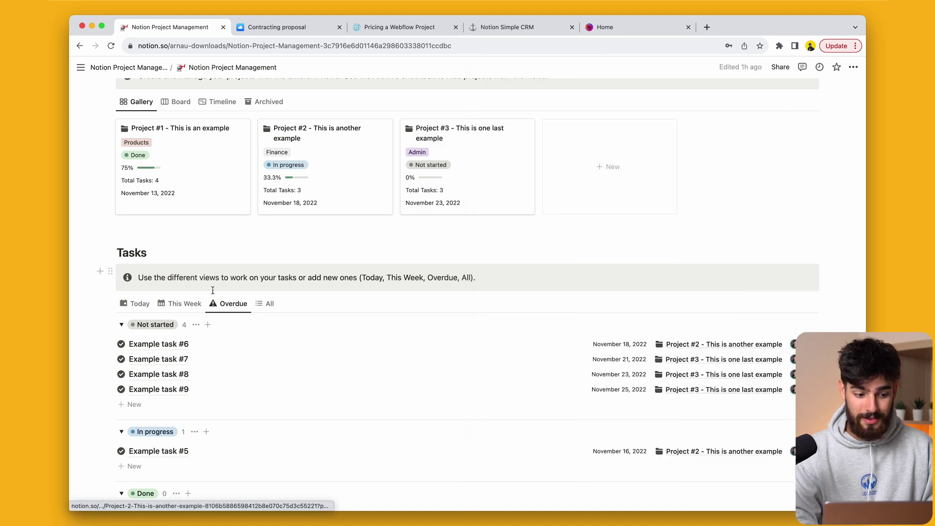
click(138, 304)
scroll(199, 330, down, 1)
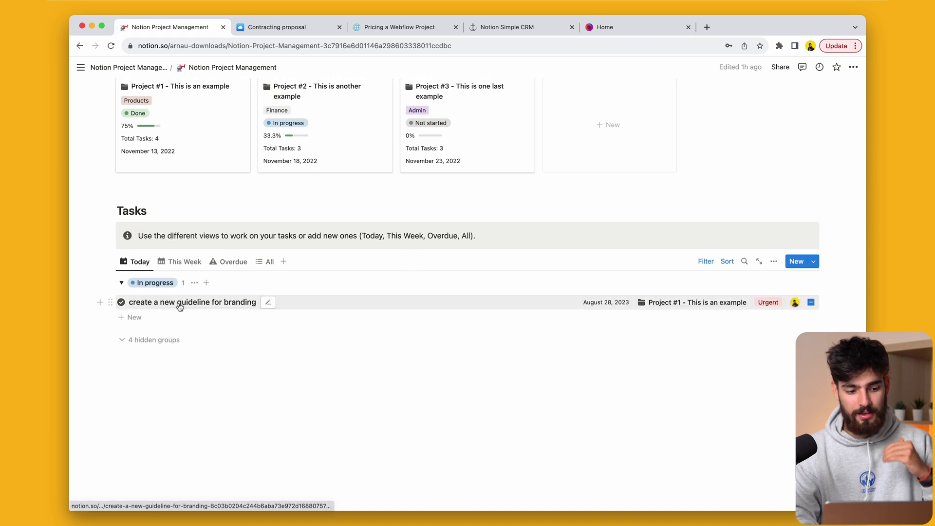
scroll(224, 325, up, 3)
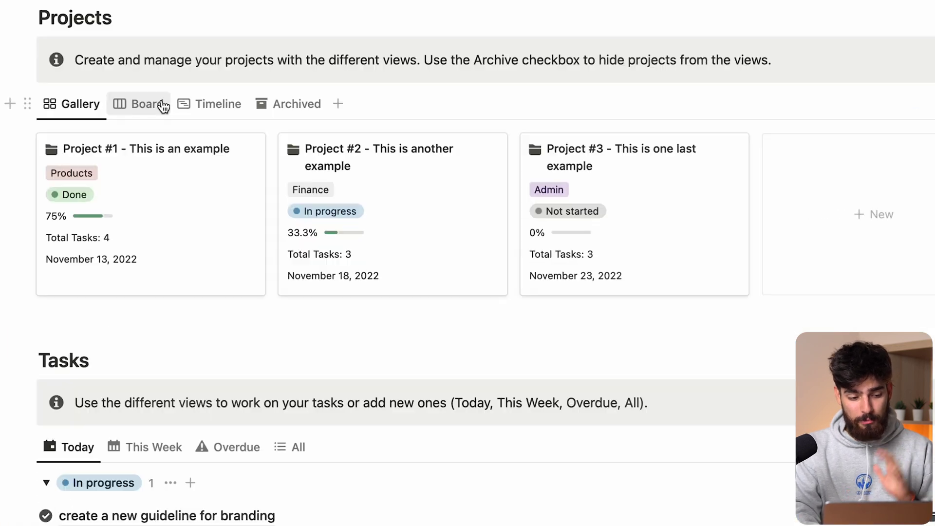
click(162, 105)
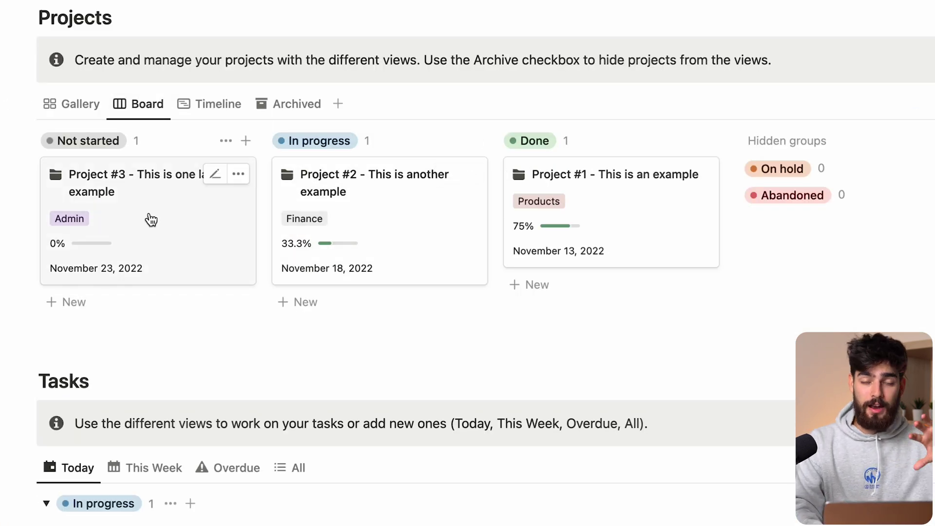
click(206, 107)
scroll(568, 272, right, 5)
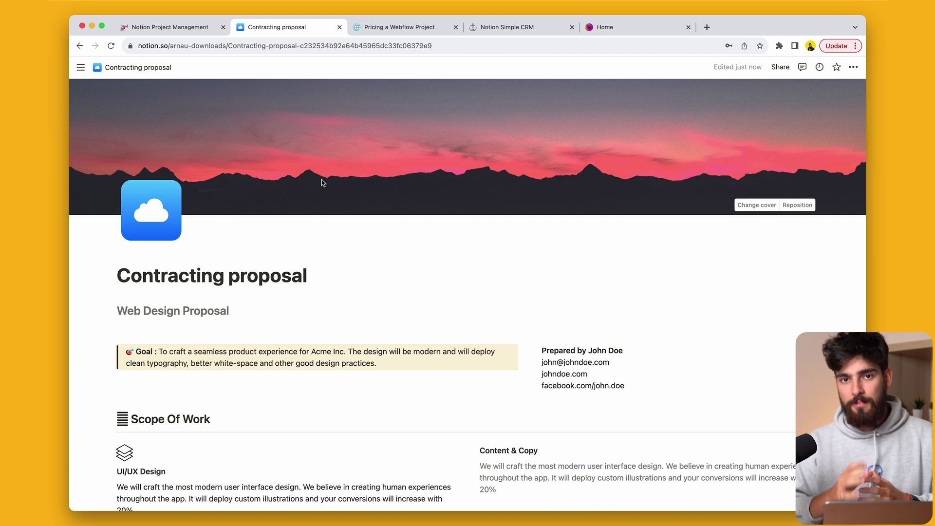
Step: Scroll down the Contracting proposal to the 1 Month Plan milestones calendar
scroll(321, 183, down, 5)
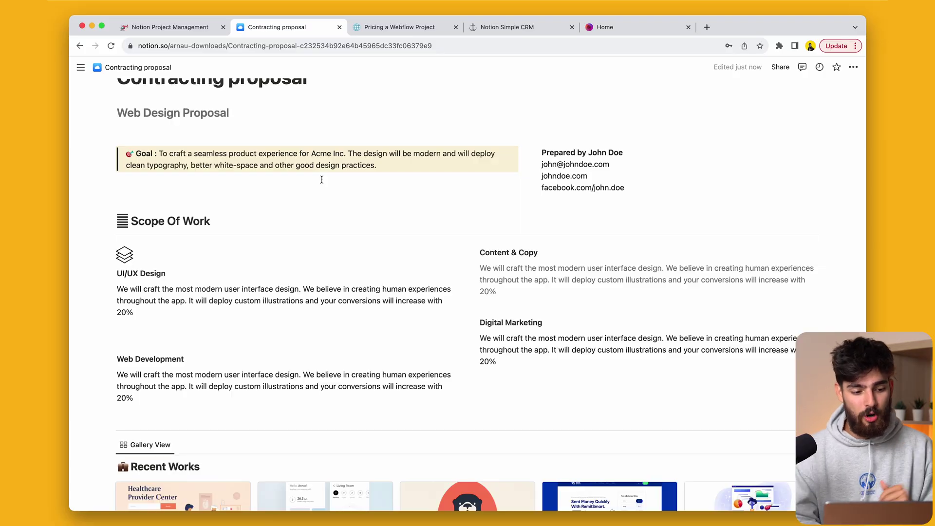
scroll(294, 284, down, 5)
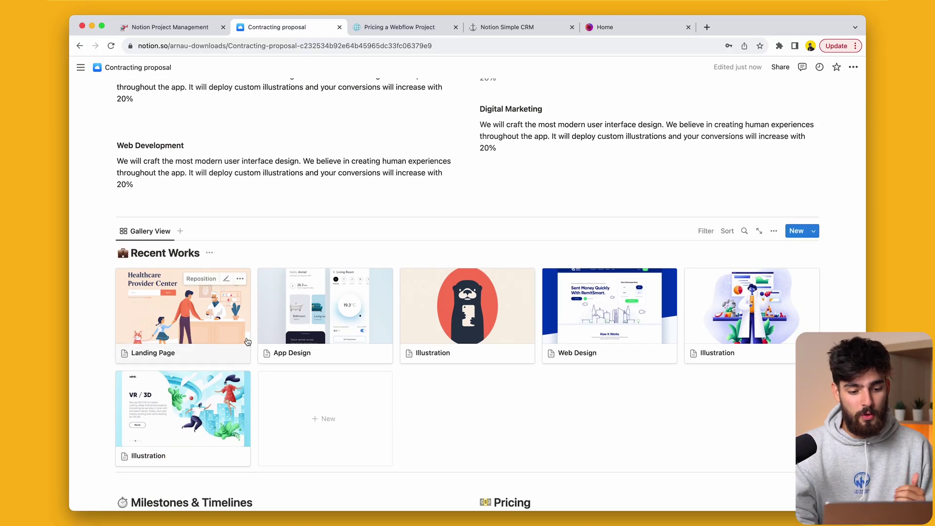
scroll(248, 340, down, 2)
scroll(247, 341, down, 7)
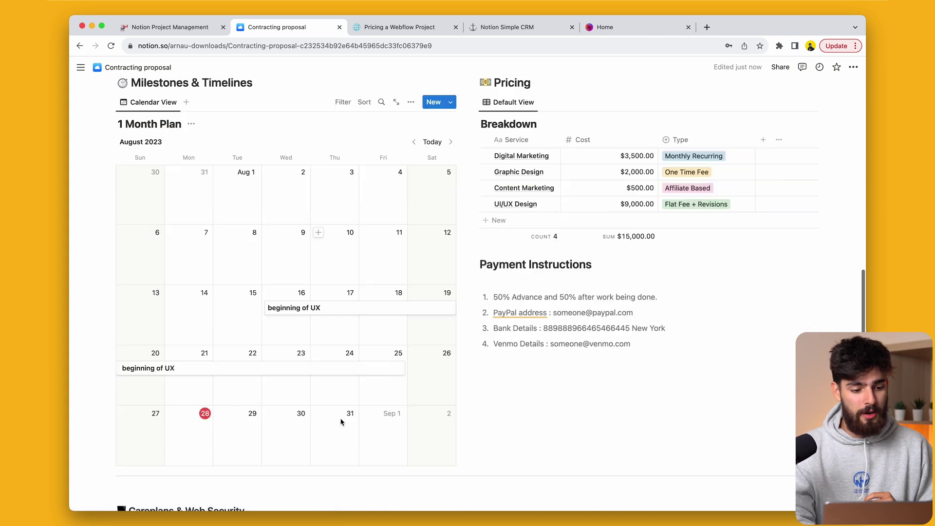
scroll(206, 166, up, 1)
scroll(243, 205, down, 3)
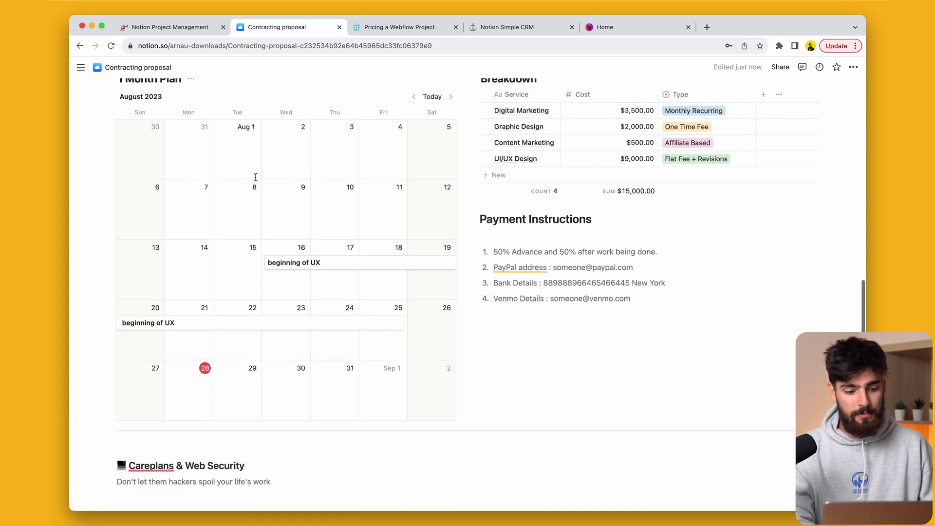
Step: Add a 'start discovery' event on August 1 and stretch it through August 3
drag(266, 237, 355, 185)
scroll(233, 176, up, 1)
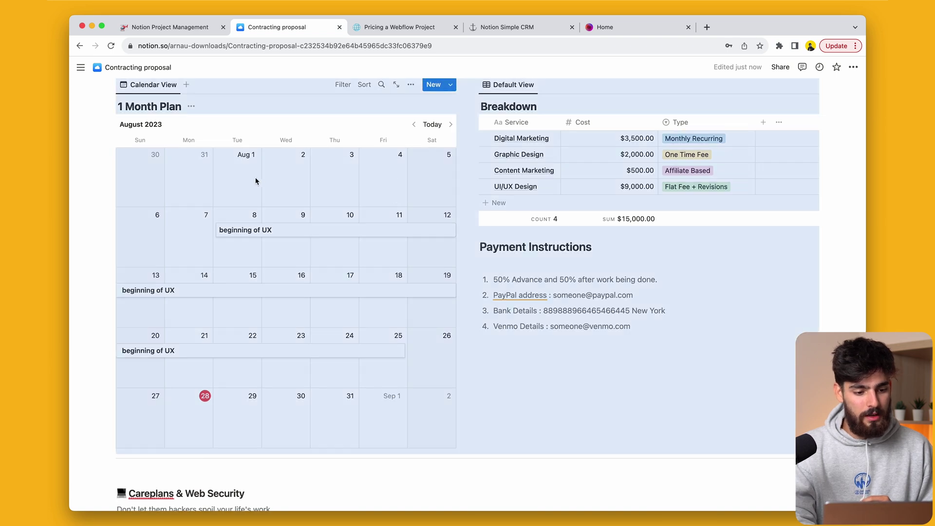
click(222, 156)
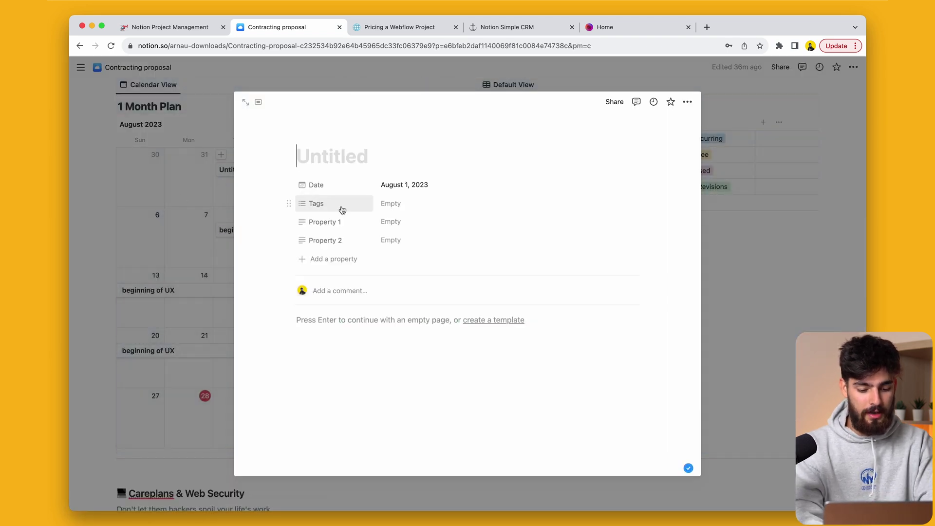
text(start disc)
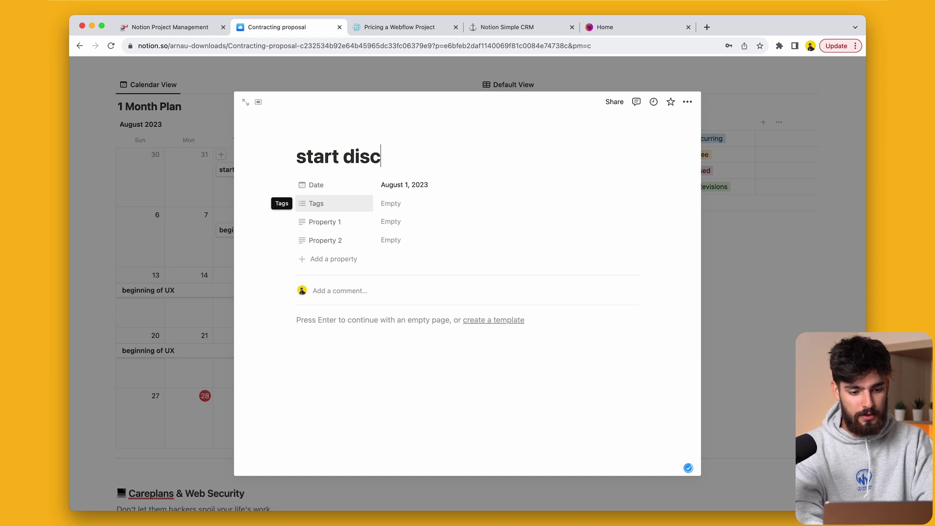
text(overy)
click(215, 203)
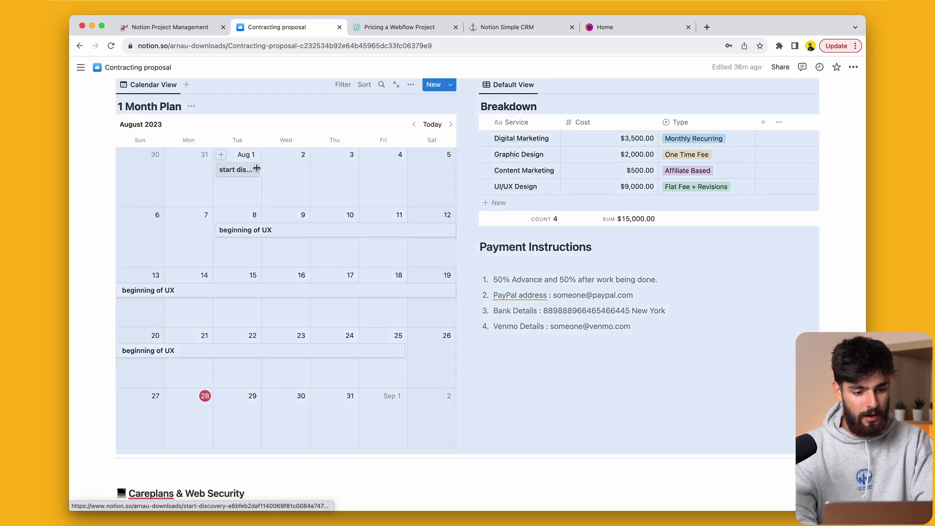
drag(267, 171, 324, 168)
Step: Shorten the beginning of UX event so it ends on August 17
scroll(291, 286, up, 2)
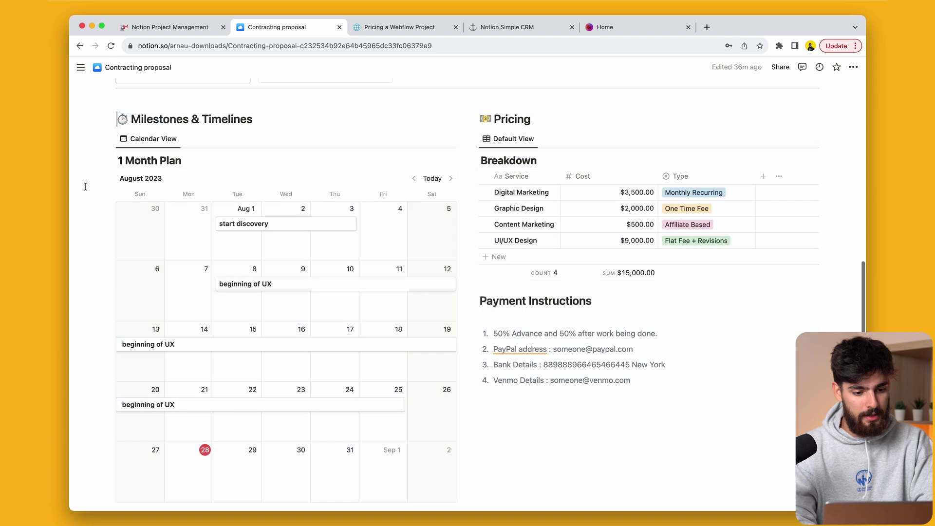
scroll(292, 285, down, 1)
scroll(291, 286, down, 2)
drag(404, 316, 319, 259)
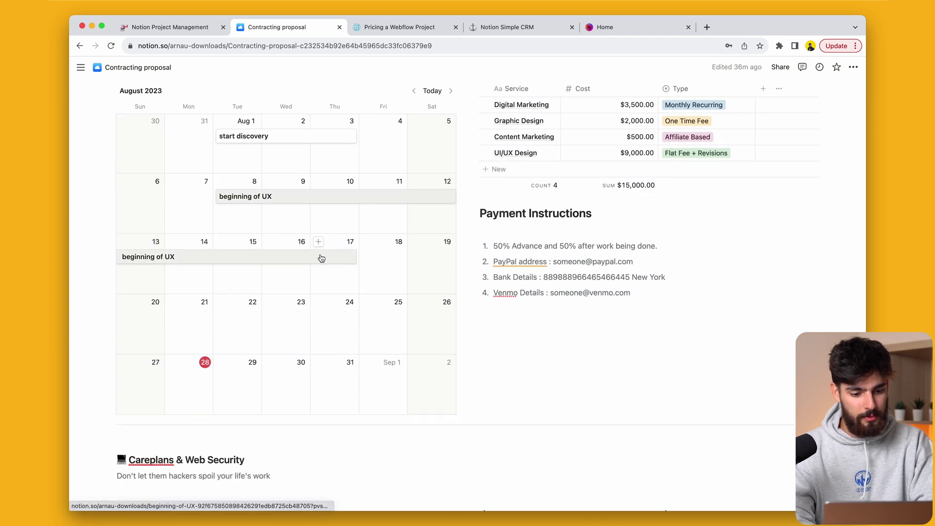
scroll(541, 337, up, 1)
scroll(541, 338, up, 2)
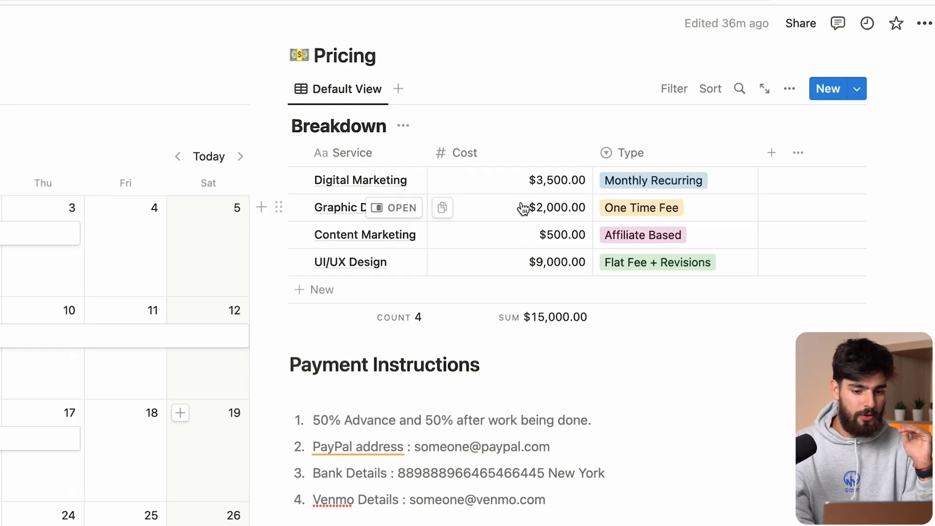
Step: In Careplans, replace the PRO Plan's Feature 1 placeholder with Hosting
scroll(522, 267, down, 1)
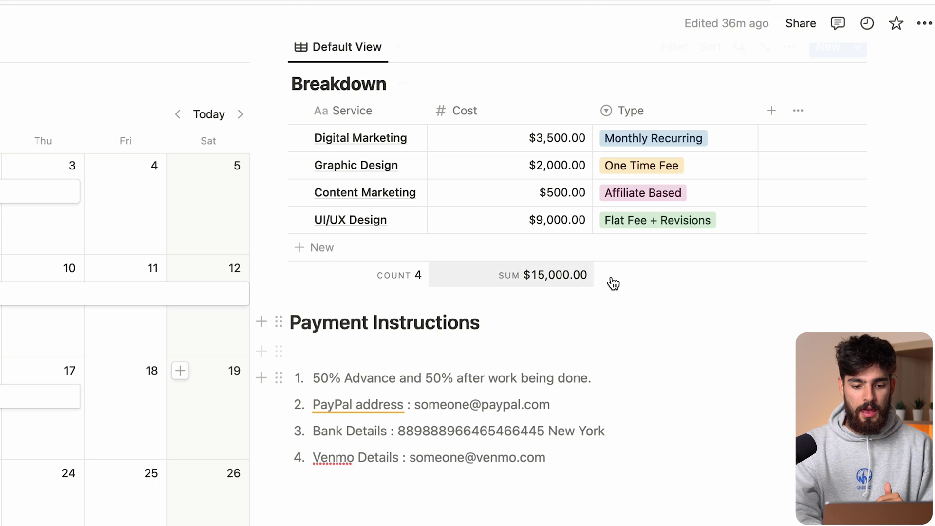
scroll(578, 336, down, 3)
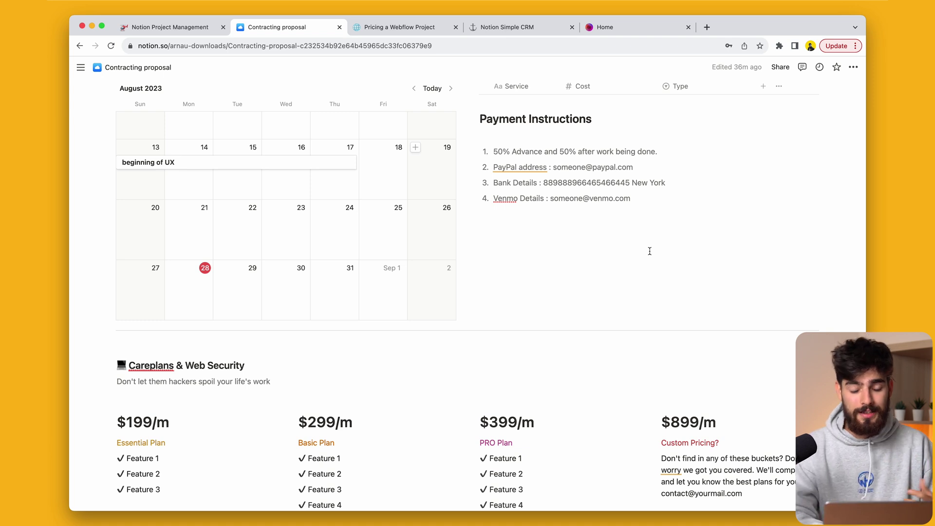
scroll(650, 250, down, 15)
scroll(650, 251, up, 12)
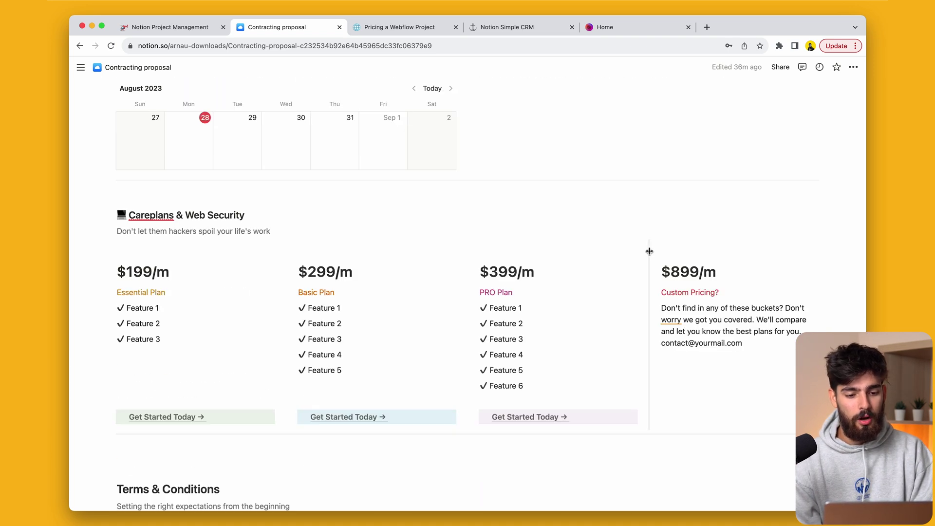
scroll(650, 251, down, 7)
scroll(650, 251, up, 3)
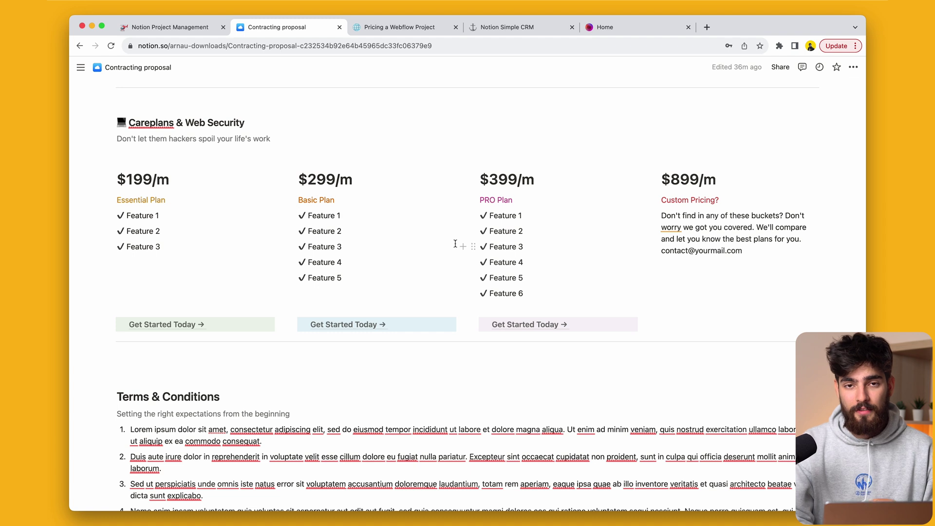
scroll(456, 243, up, 1)
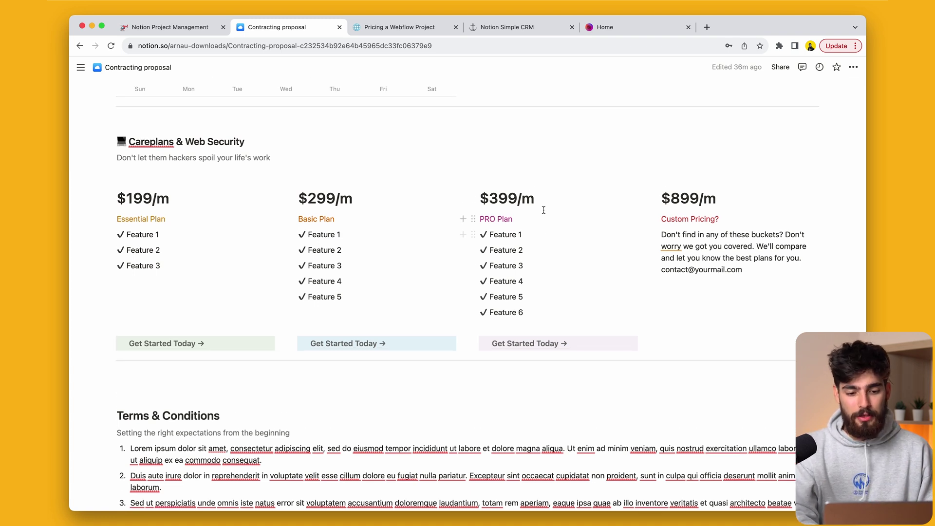
triple_click(529, 237)
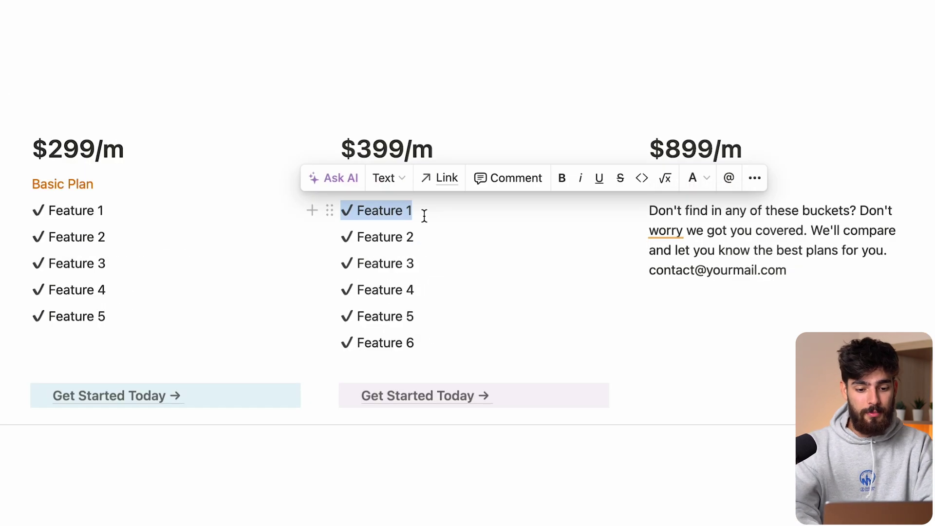
key(BackSpace)
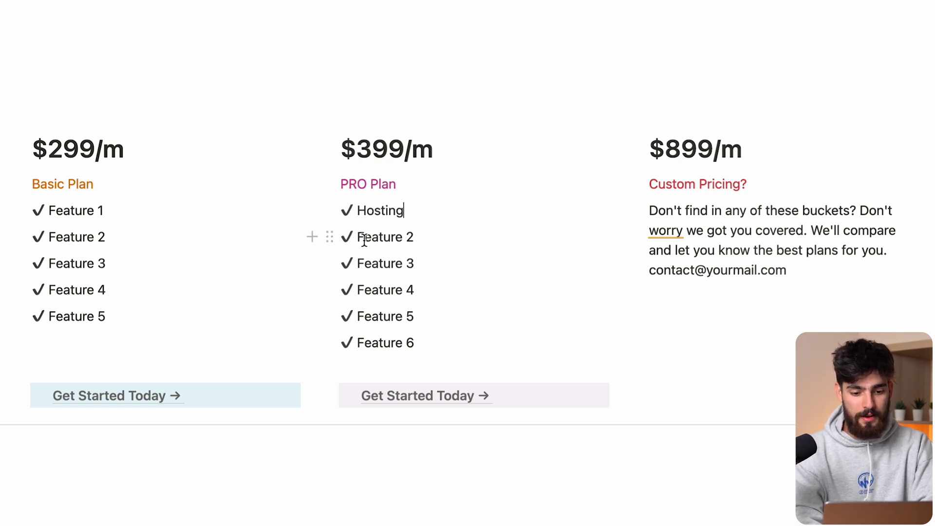
Step: Rename the PRO Plan's Features 2–4 to Security, Image and Blog
triple_click(391, 237)
text(Security)
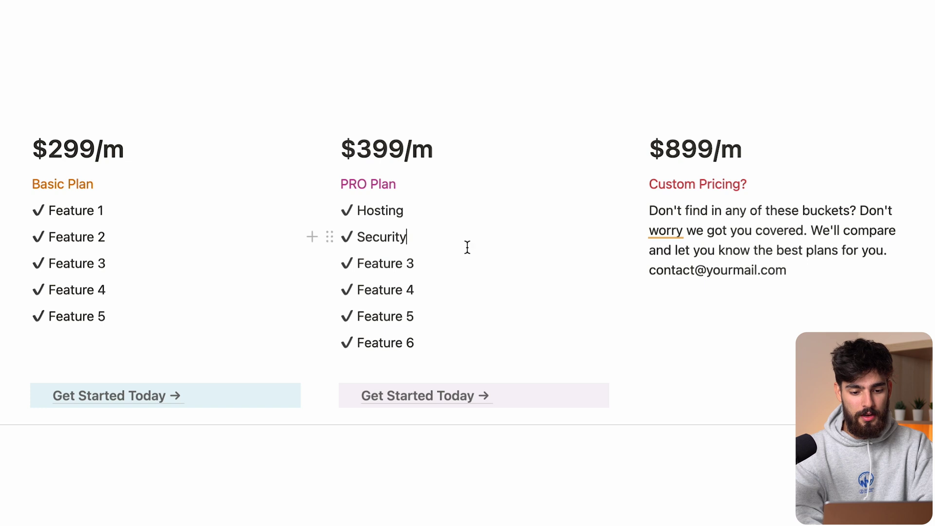
drag(360, 264, 501, 263)
text(Image)
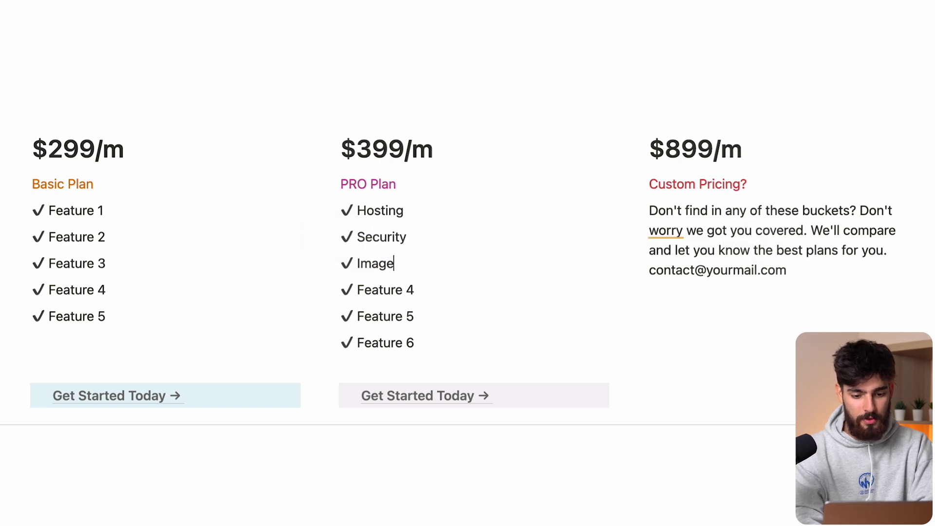
drag(358, 290, 505, 294)
text(Blog)
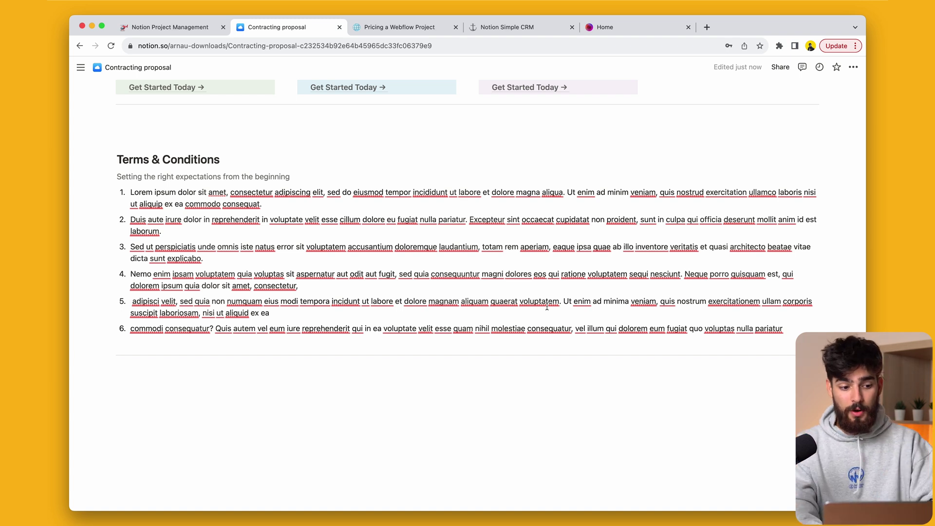
scroll(547, 306, up, 20)
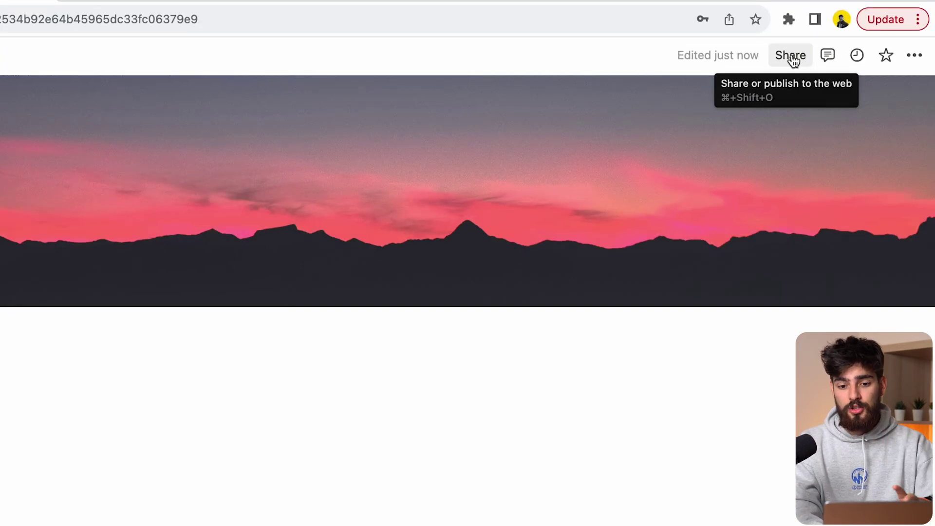
Step: Publish the Contracting proposal page to the web and open the live site
click(791, 56)
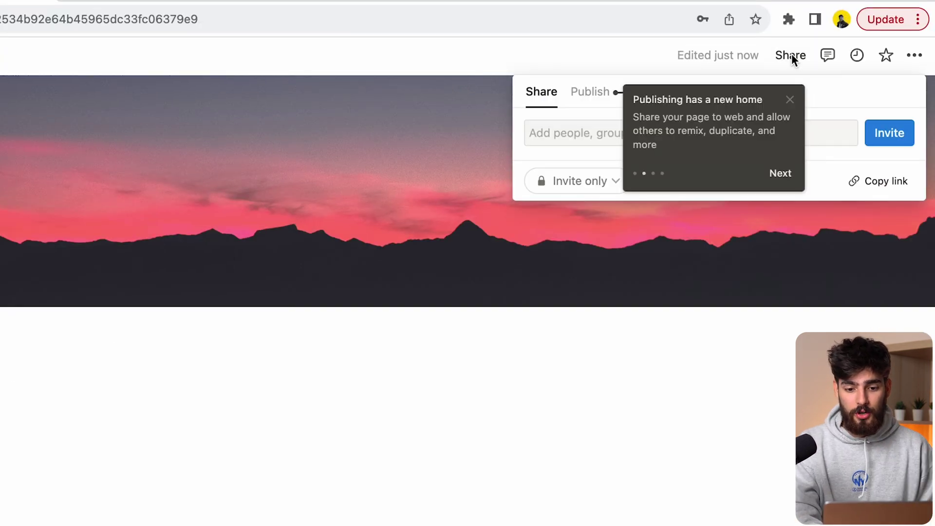
click(600, 98)
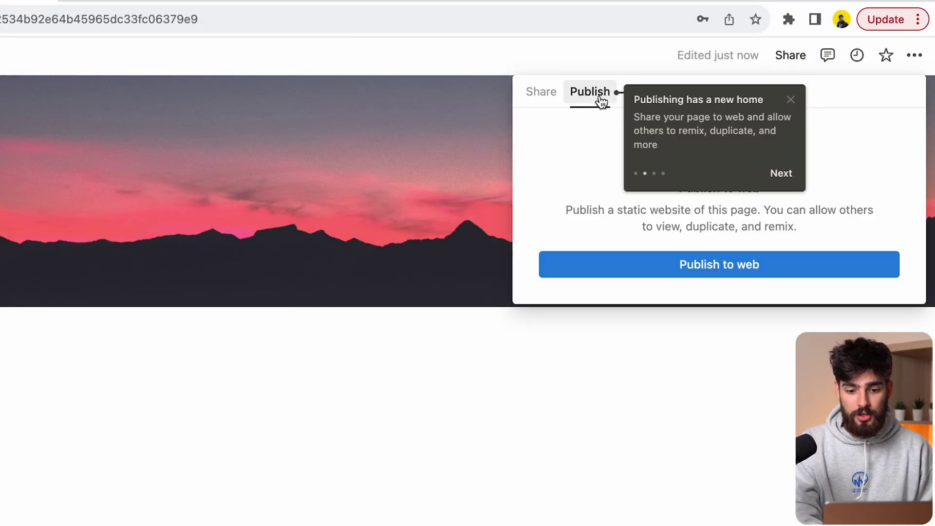
click(791, 100)
click(694, 267)
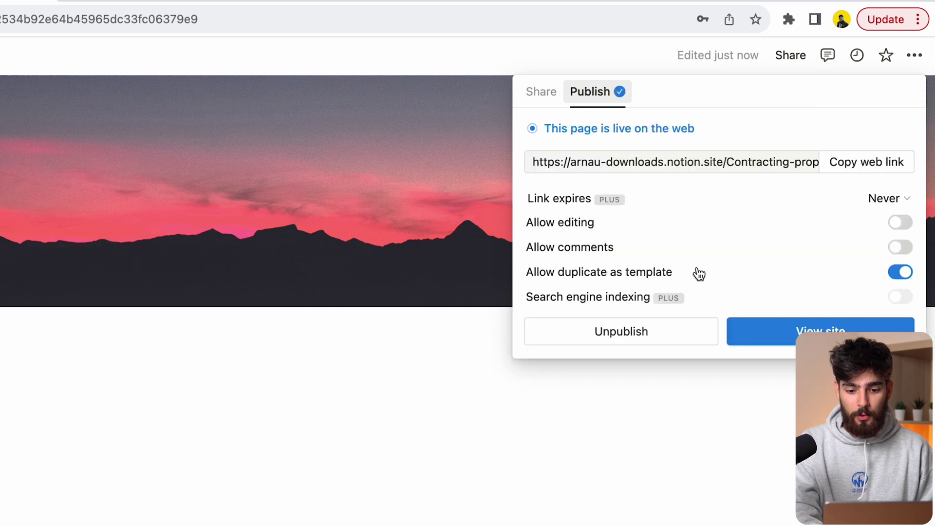
click(748, 343)
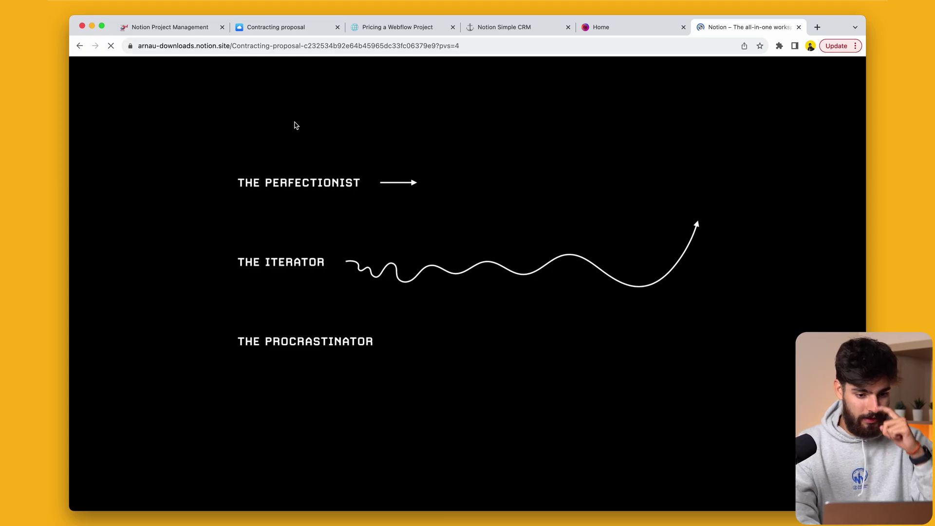
Step: Browse the published site, preview the Landing Page project, then close the site tab
scroll(383, 262, down, 3)
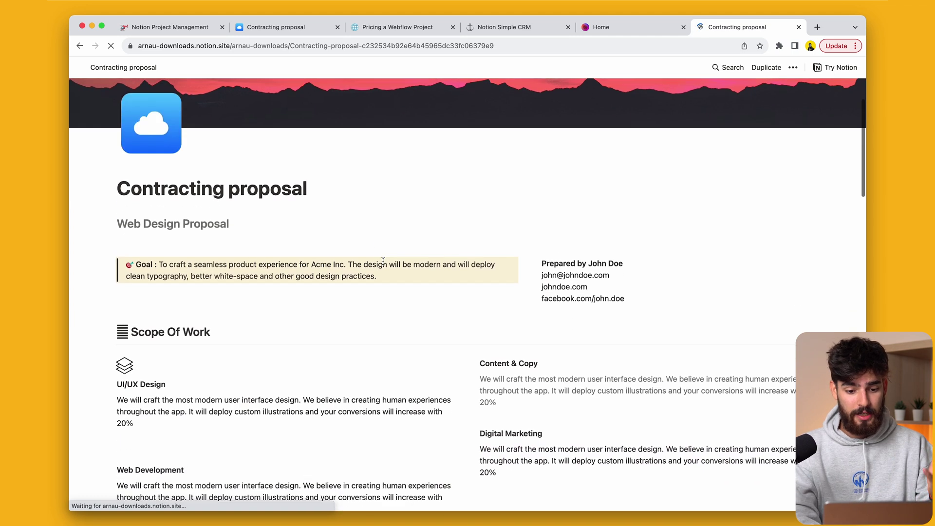
scroll(383, 261, down, 10)
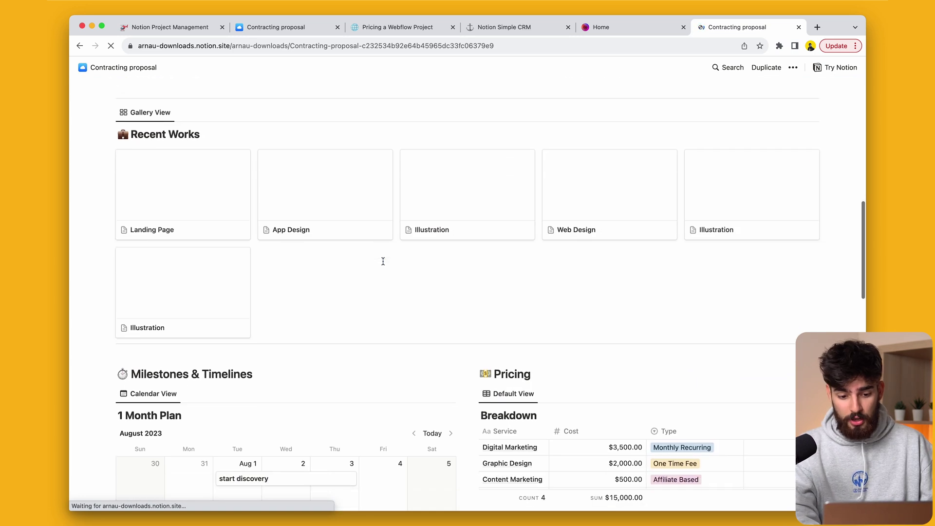
scroll(383, 262, down, 5)
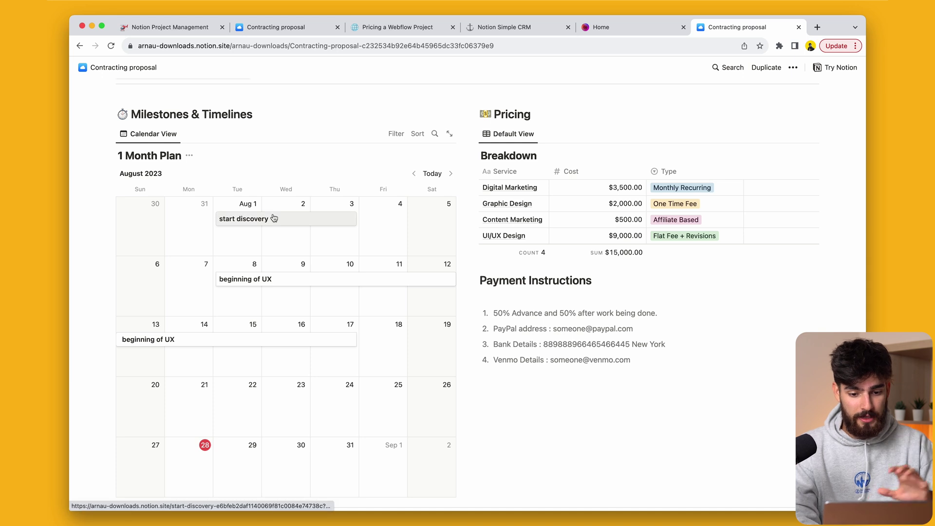
scroll(574, 261, down, 2)
scroll(570, 219, up, 10)
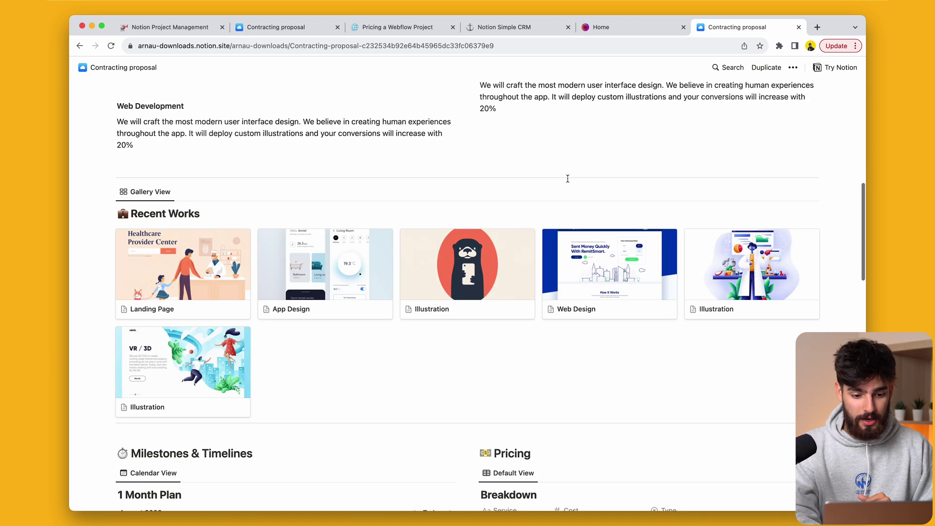
scroll(568, 179, down, 1)
click(199, 277)
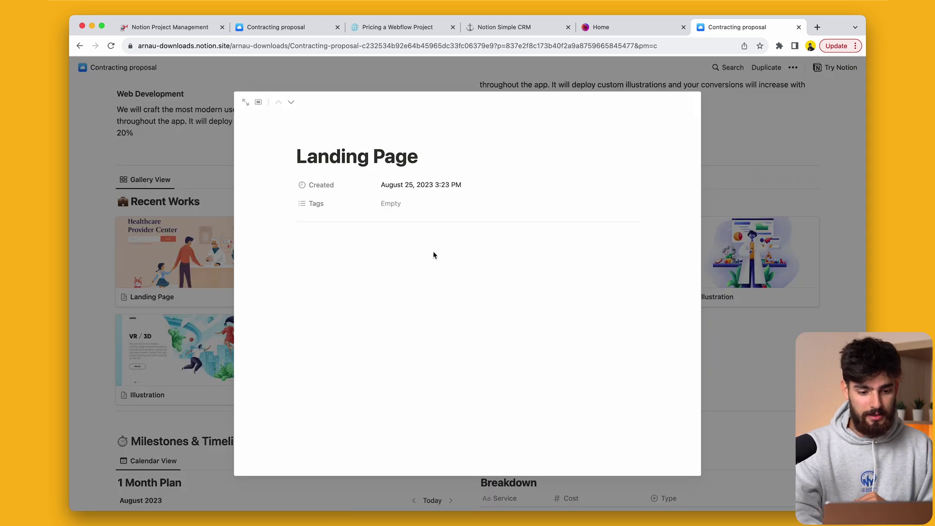
click(182, 312)
scroll(181, 309, down, 8)
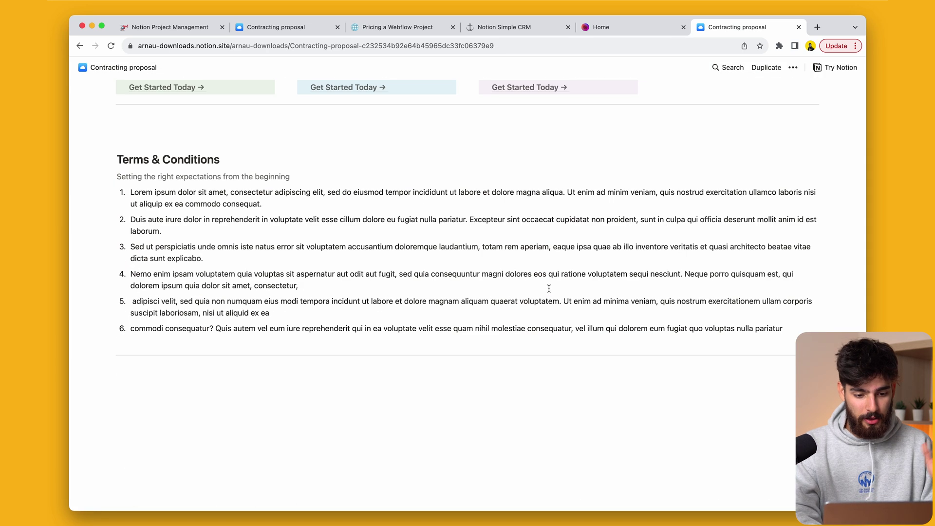
scroll(549, 289, up, 20)
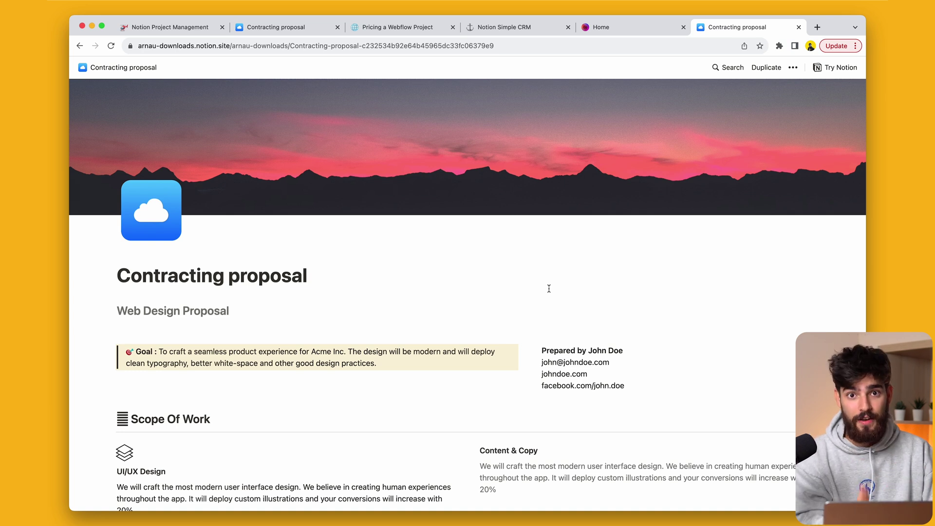
key(super+w)
Step: In the Client's Name checklist, tick No for CMS and ecommerce and Yes for own hosting
scroll(549, 289, down, 5)
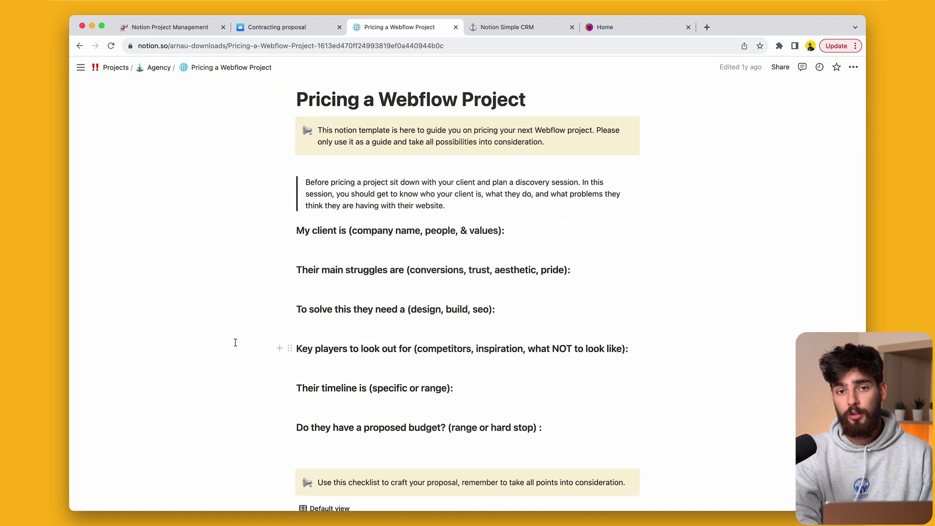
scroll(235, 343, down, 2)
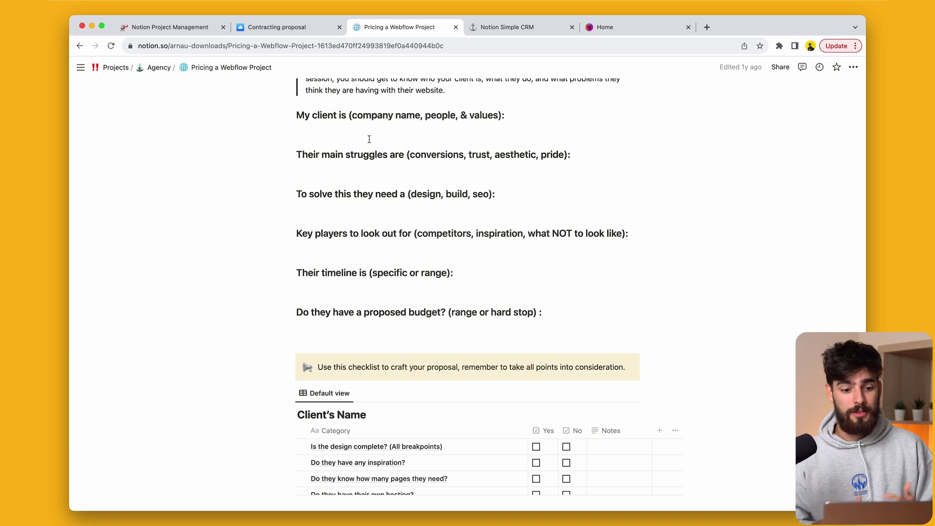
scroll(369, 140, down, 3)
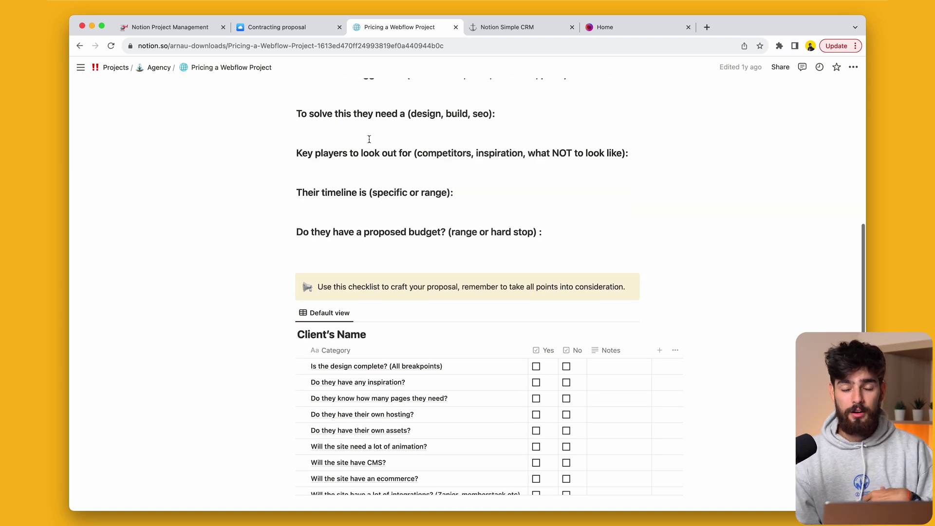
scroll(369, 139, down, 3)
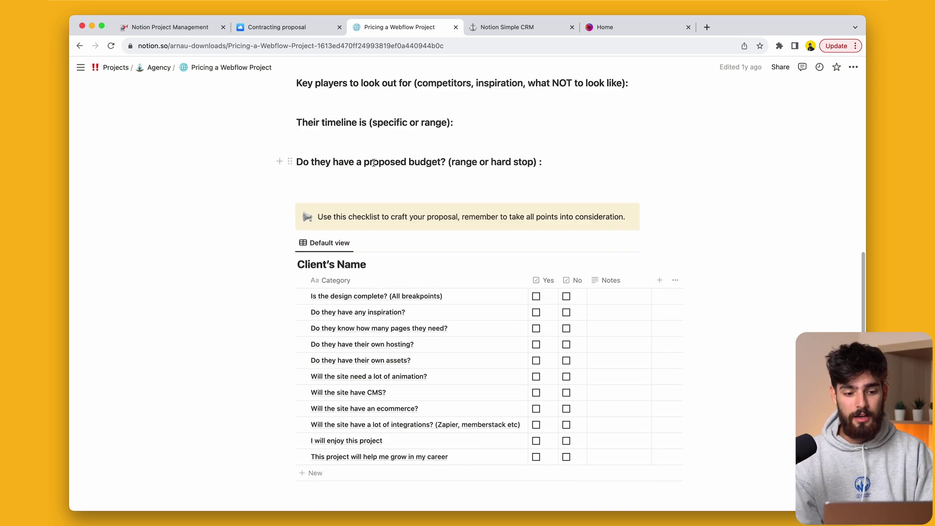
scroll(373, 162, down, 6)
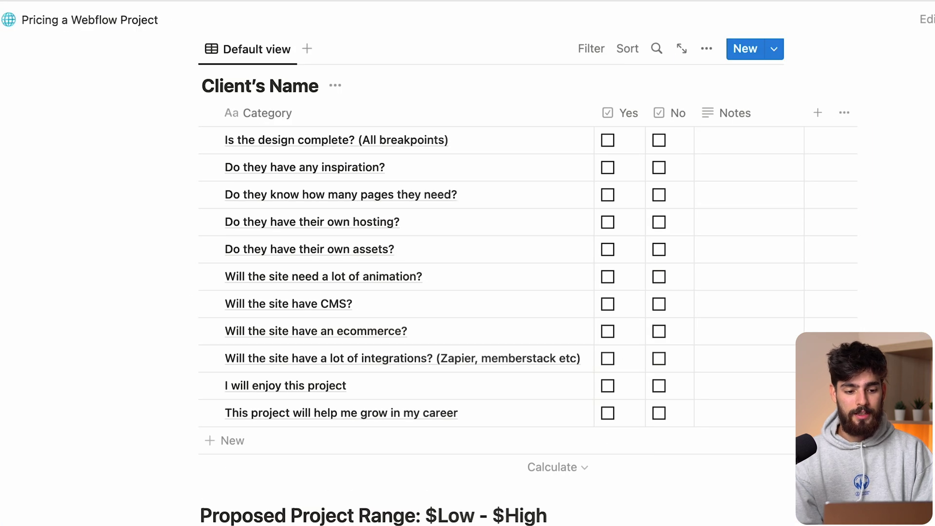
scroll(382, 363, up, 2)
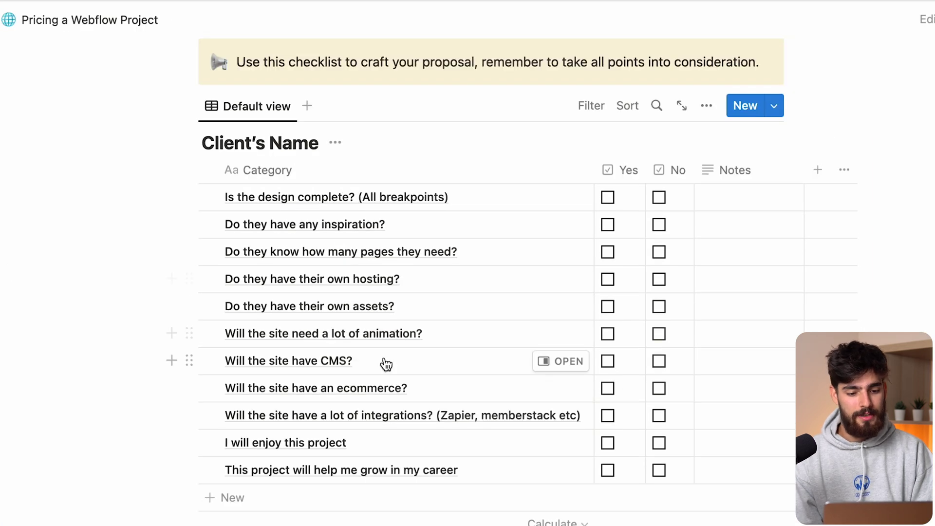
click(659, 360)
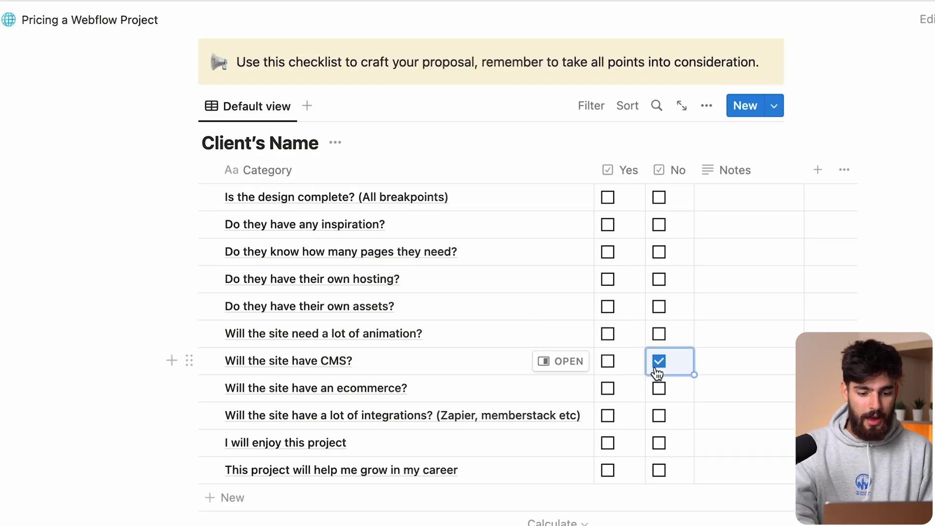
click(661, 391)
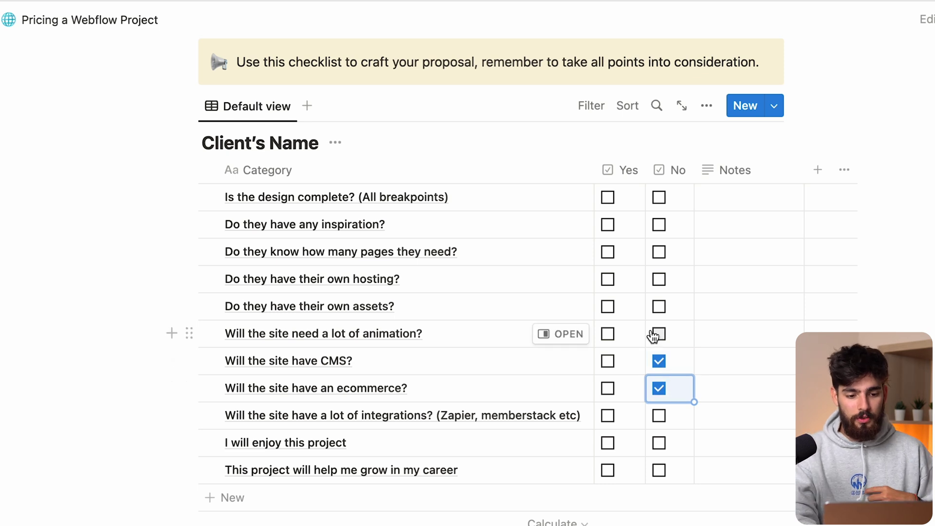
click(615, 288)
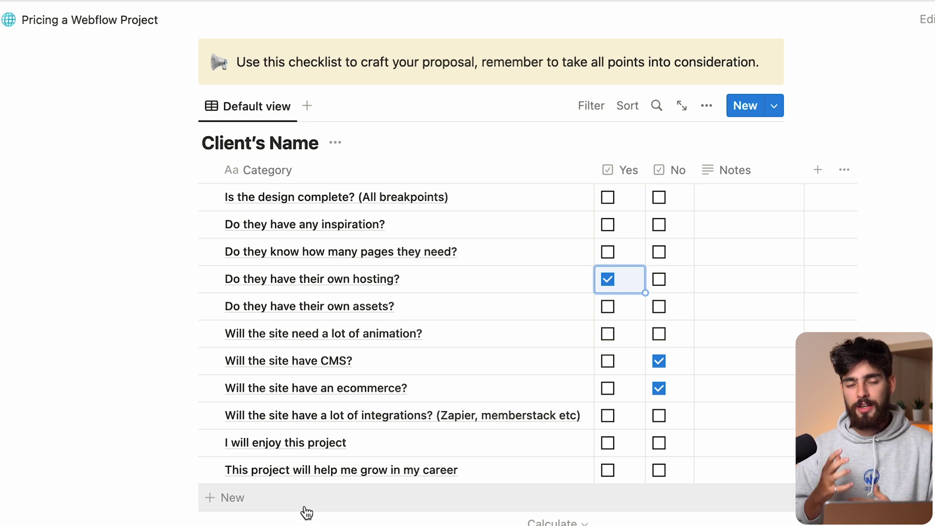
Step: Replace '$Low - $High' in the Proposed Project Range heading with $10,000-25,000
scroll(299, 504, down, 3)
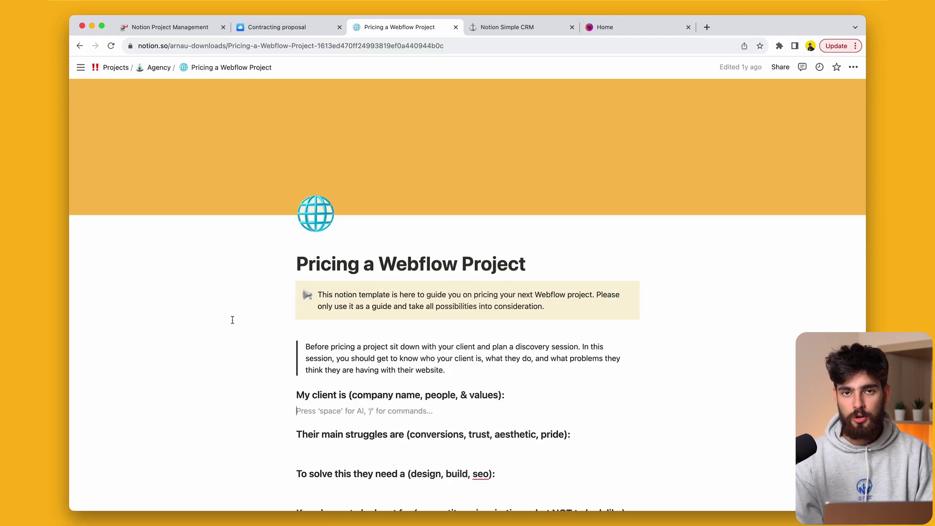
scroll(232, 320, down, 3)
scroll(232, 320, down, 1)
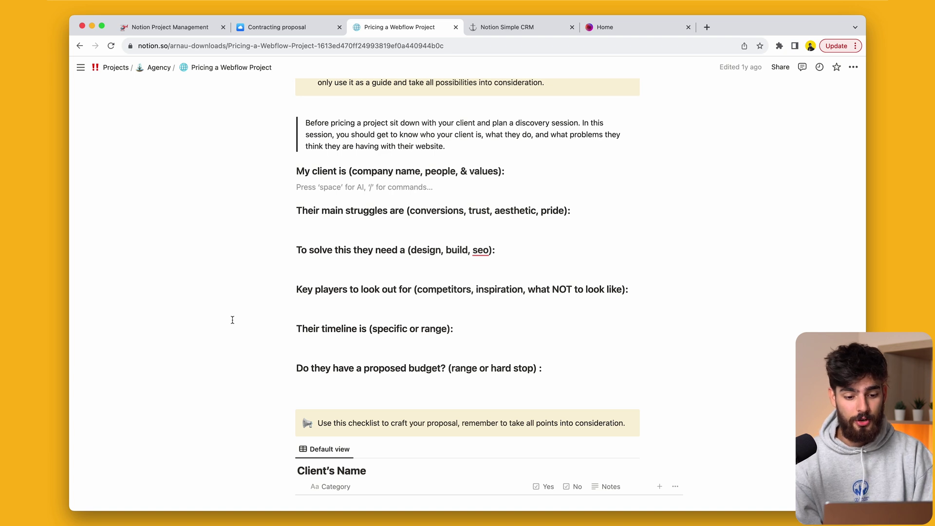
scroll(233, 320, down, 10)
drag(433, 372, 502, 373)
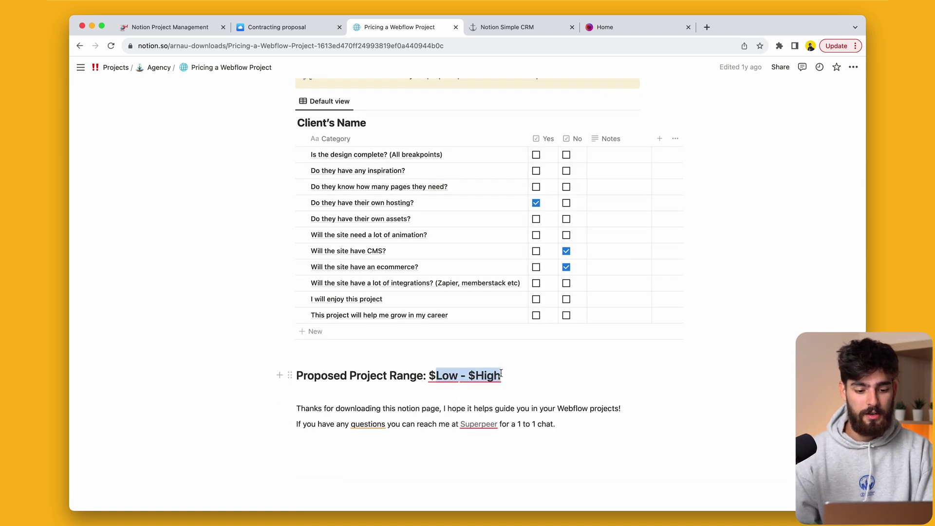
text(10,000)
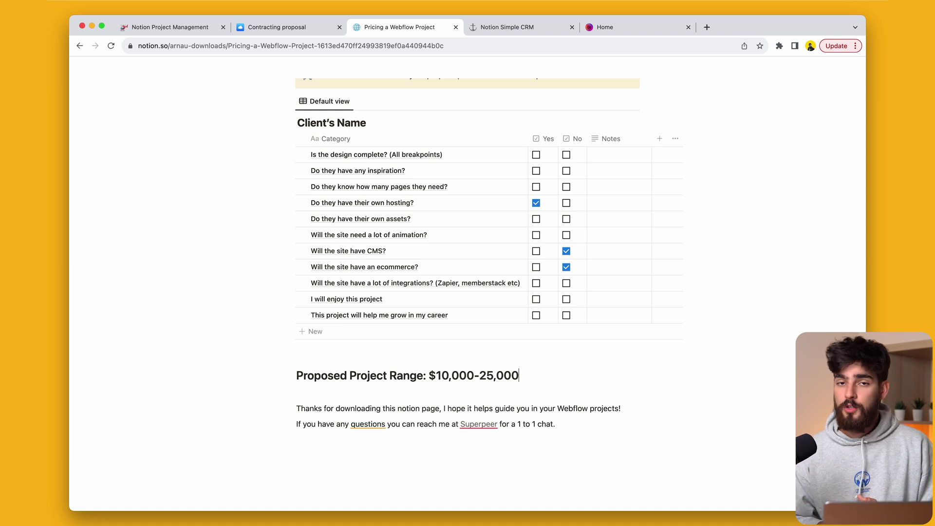
Step: Copy the Contracting proposal's Milestones, Pricing and Payment Instructions blocks
click(277, 27)
click(482, 226)
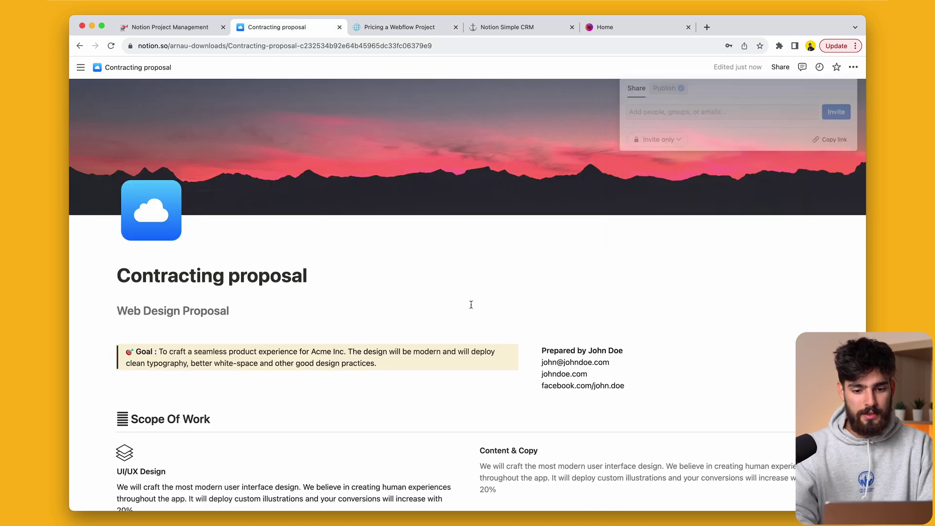
scroll(470, 305, down, 15)
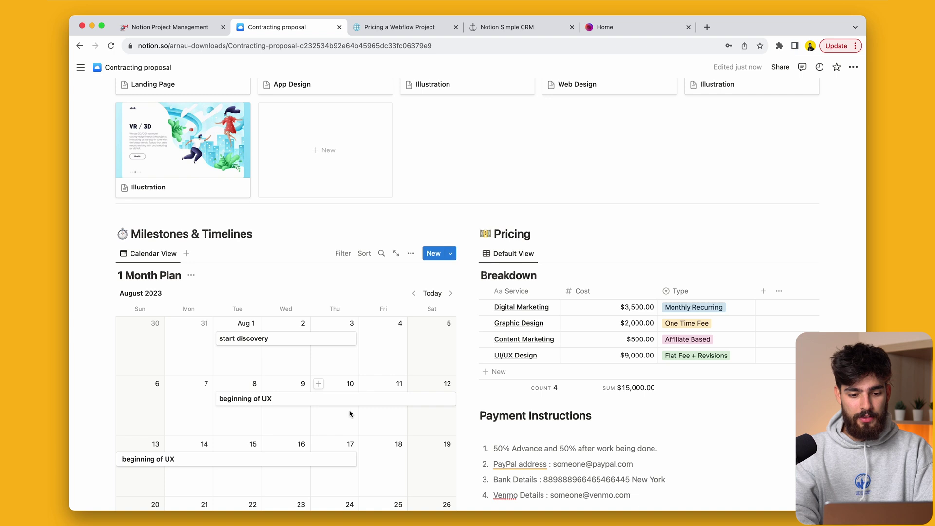
scroll(366, 398, down, 3)
scroll(601, 261, down, 11)
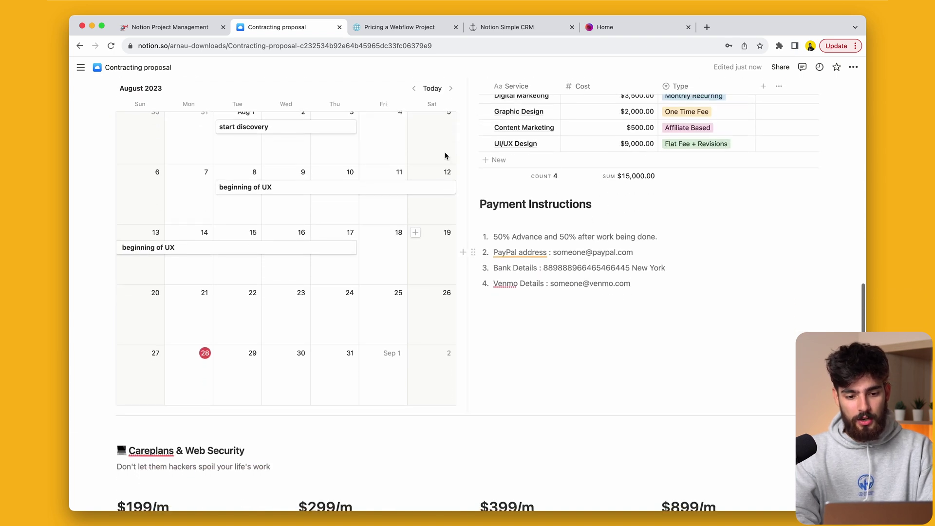
scroll(531, 179, up, 9)
drag(82, 111, 679, 431)
key(super+c)
Step: Paste the copied blocks at the end of the Webflow pricing page and scroll through them
key(ctrl+Tab)
click(388, 455)
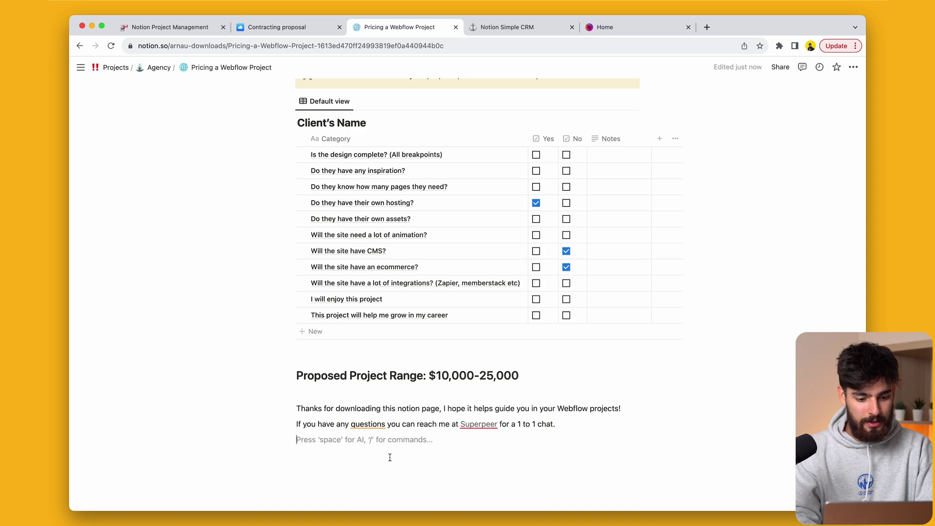
key(super+v)
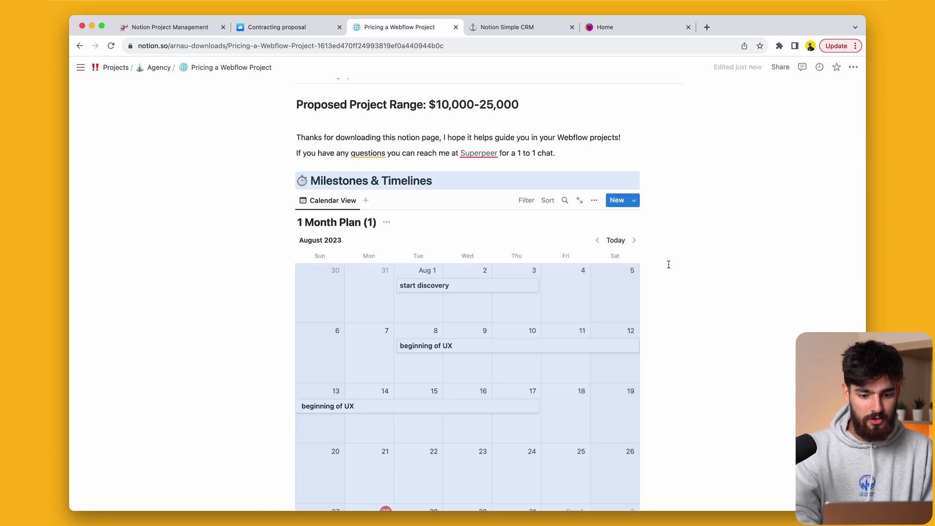
click(679, 266)
scroll(365, 293, down, 10)
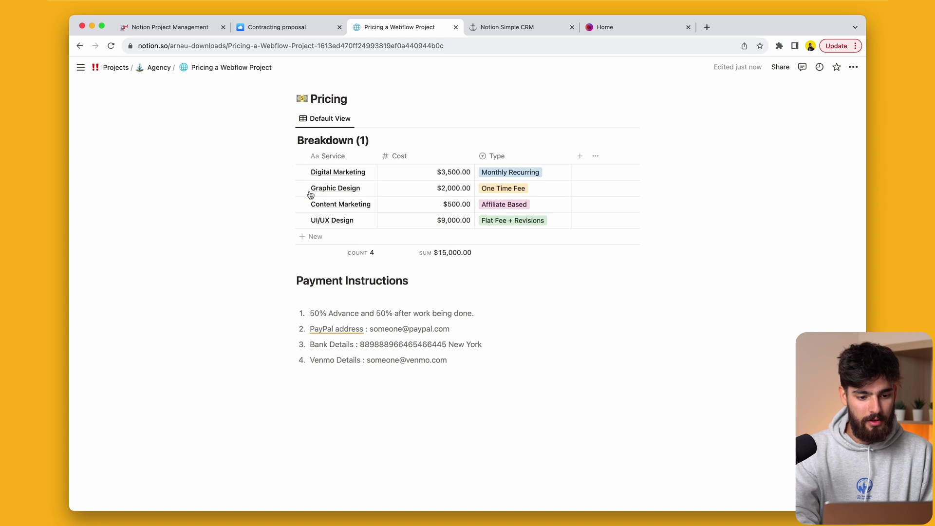
scroll(385, 346, up, 15)
scroll(399, 347, down, 5)
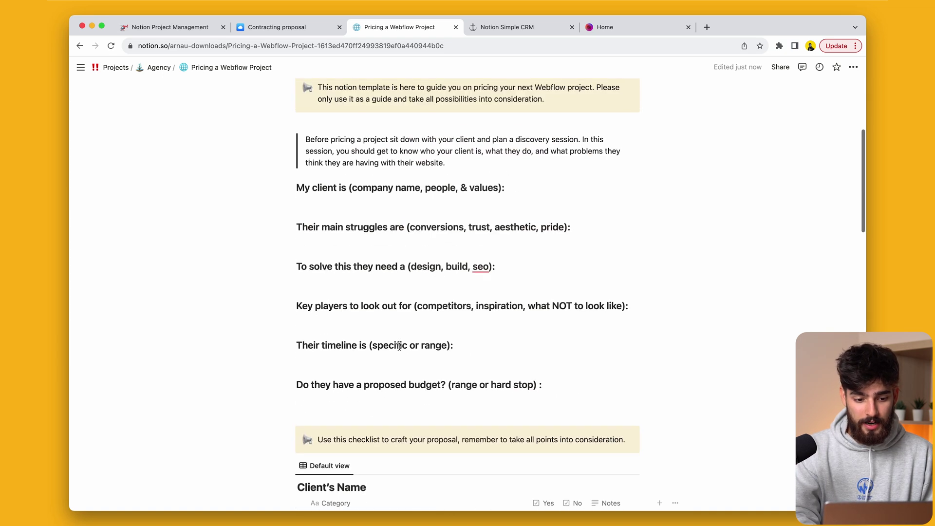
scroll(400, 347, down, 3)
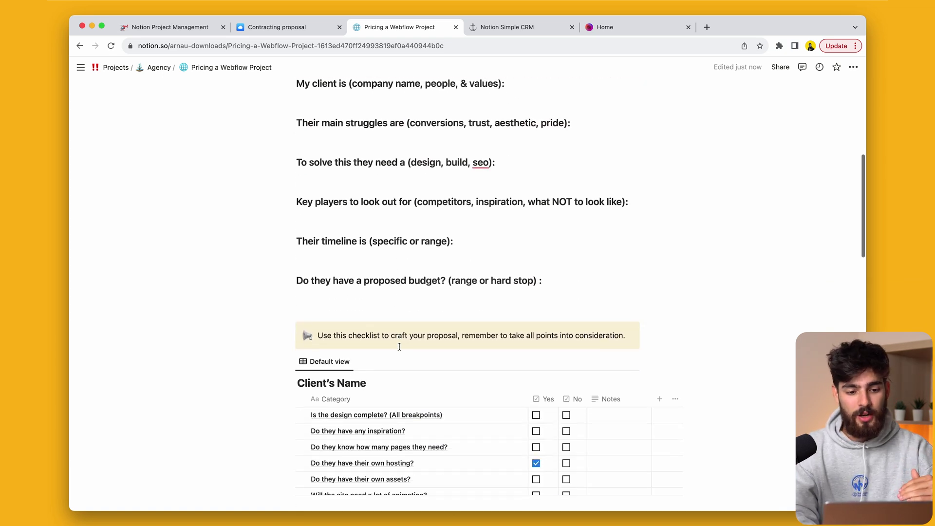
scroll(399, 347, down, 12)
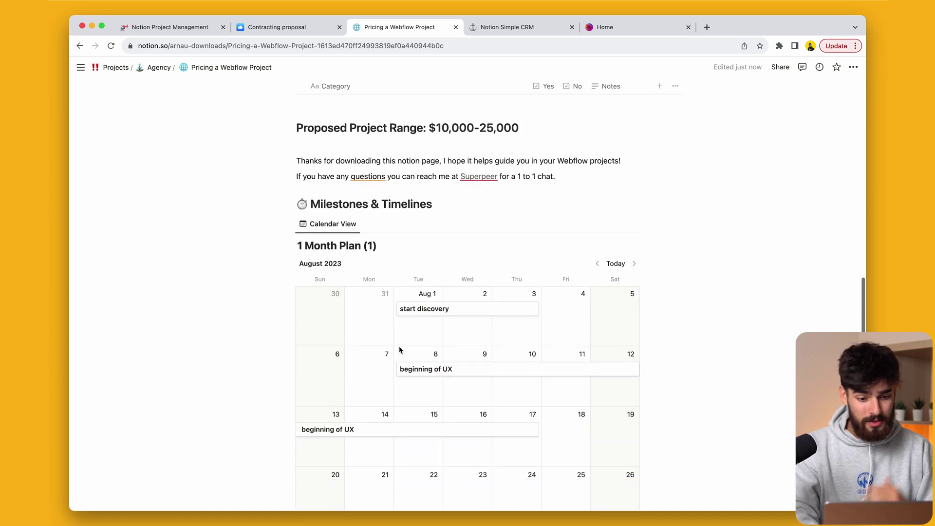
scroll(399, 347, down, 10)
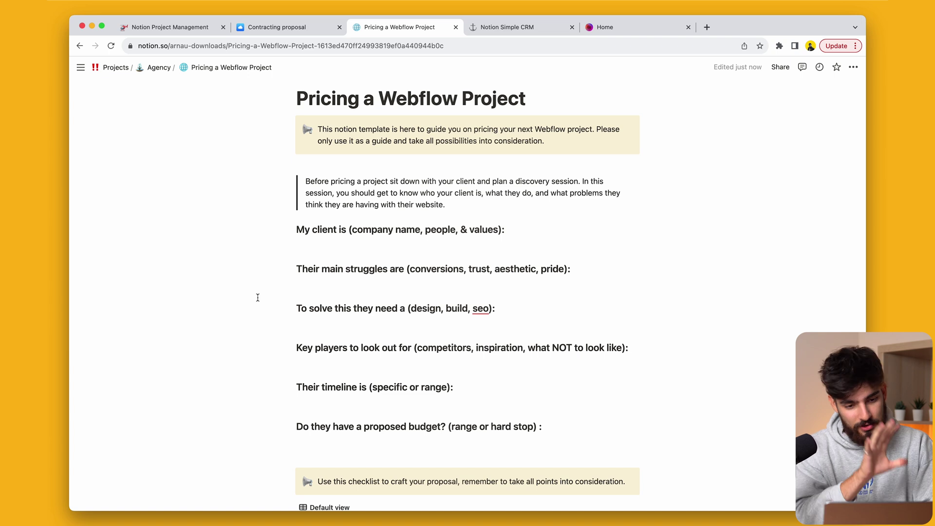
scroll(257, 298, down, 10)
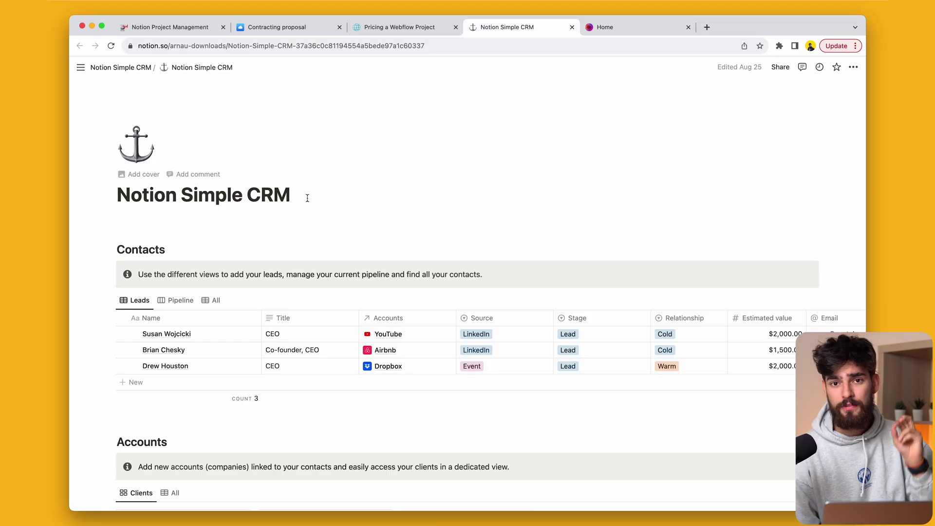
Step: Switch the Simple CRM Contacts from the Leads table to the Pipeline board grouped by stage
scroll(308, 198, down, 5)
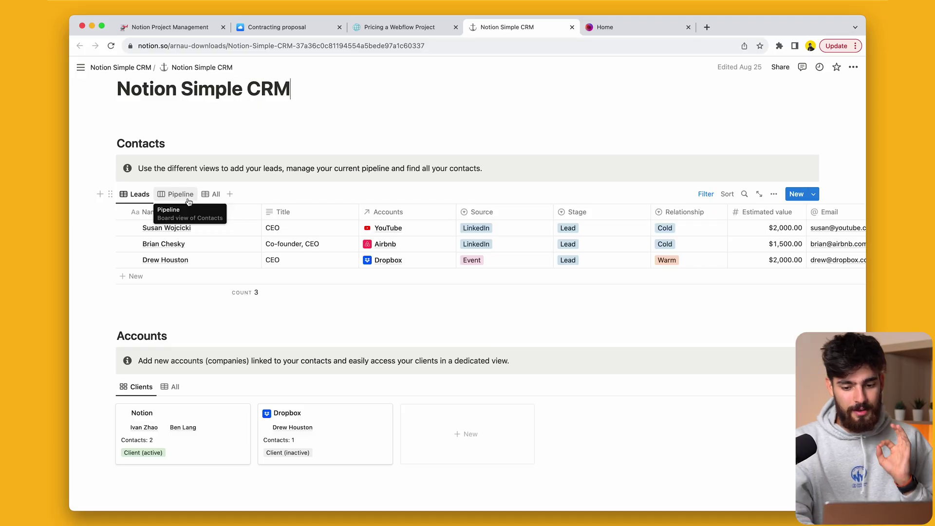
click(180, 195)
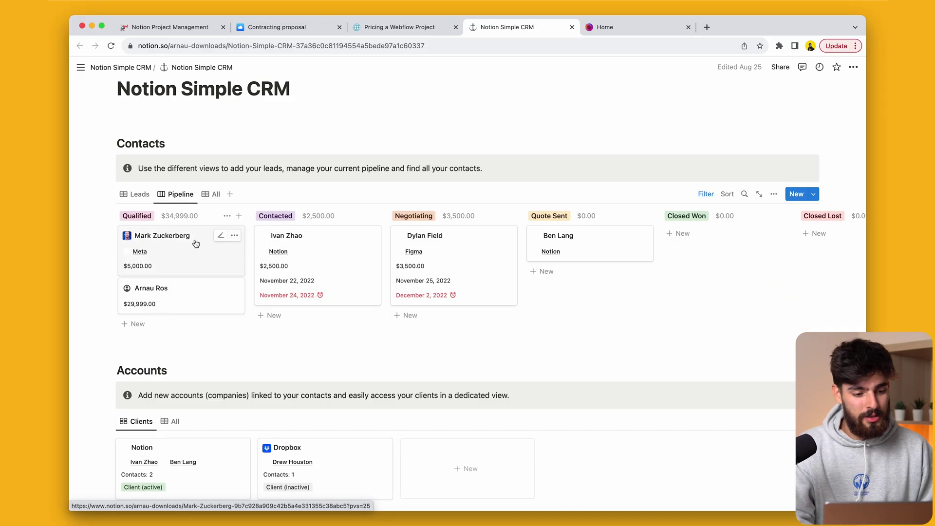
click(196, 243)
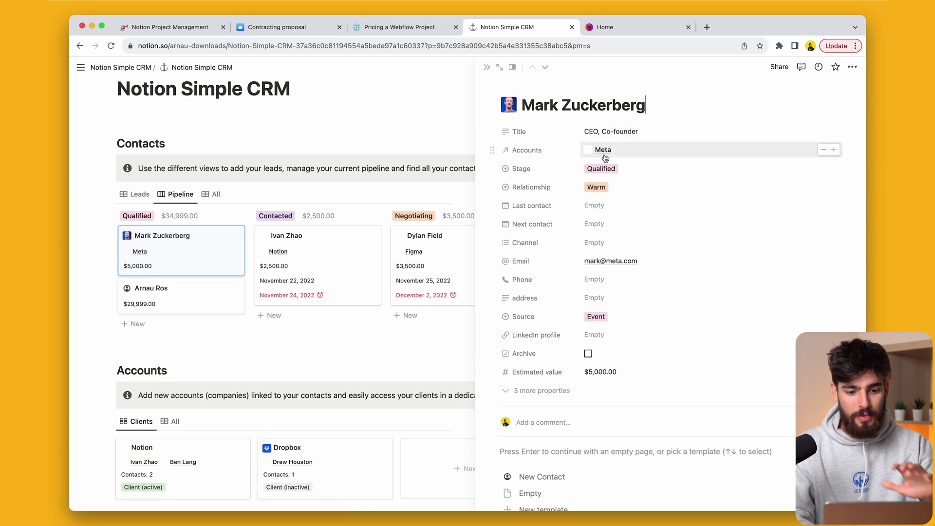
scroll(605, 158, down, 2)
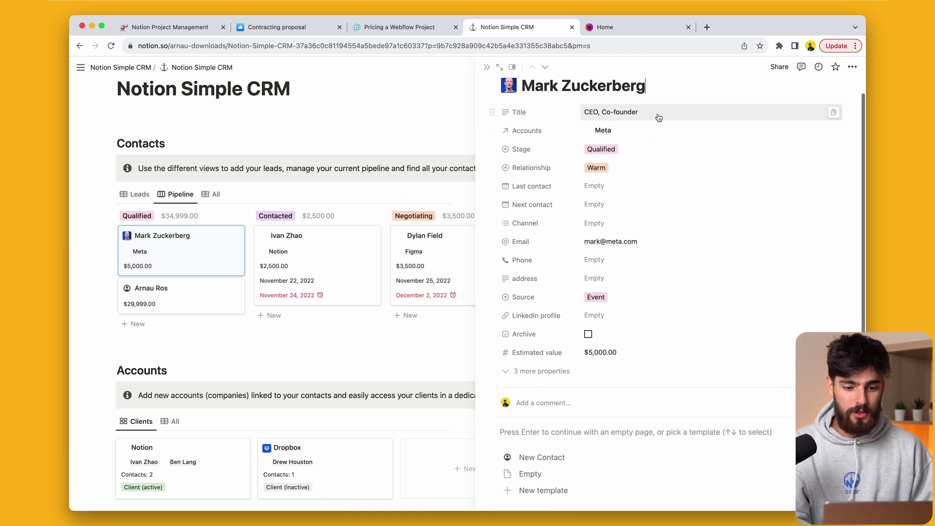
scroll(587, 106, down, 1)
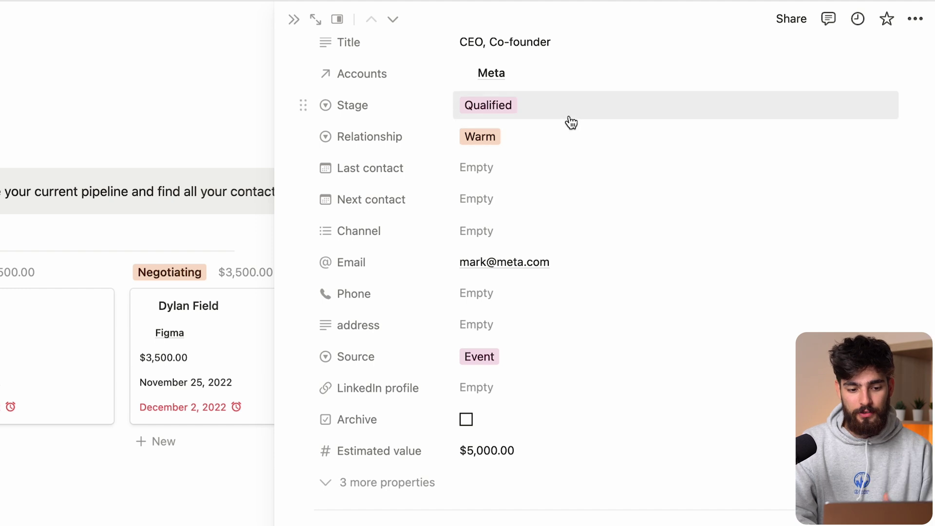
click(570, 117)
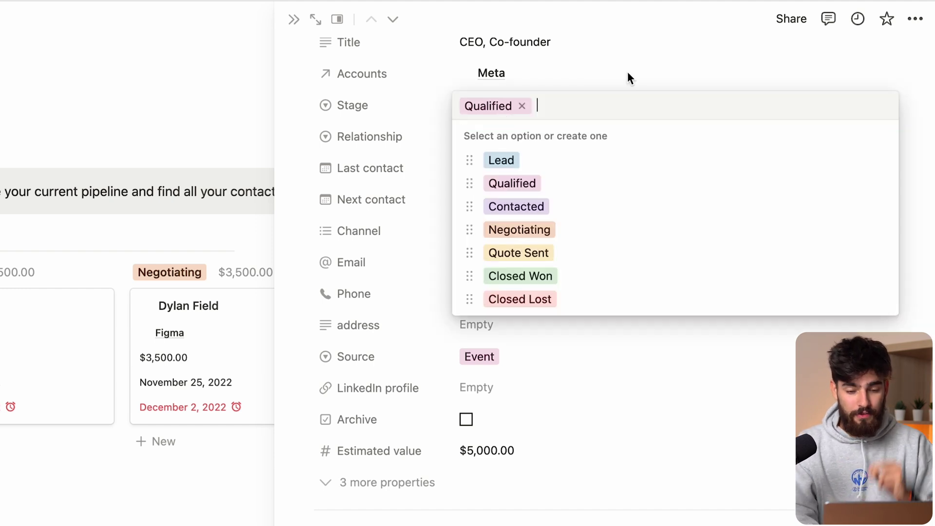
click(628, 71)
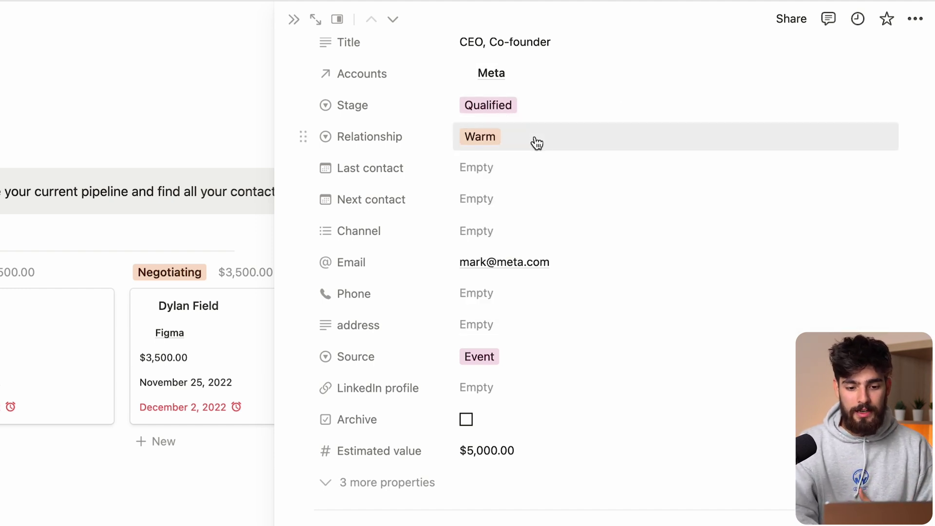
scroll(537, 143, down, 1)
click(529, 173)
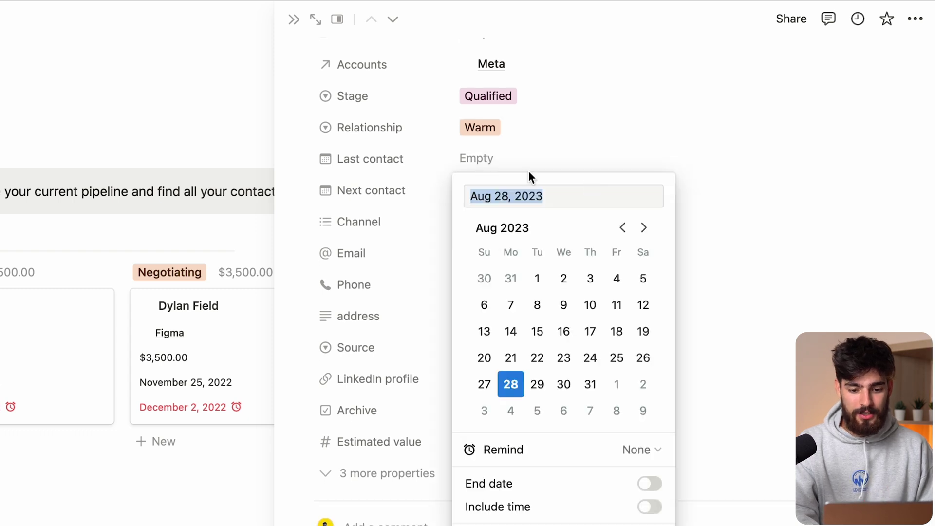
click(764, 230)
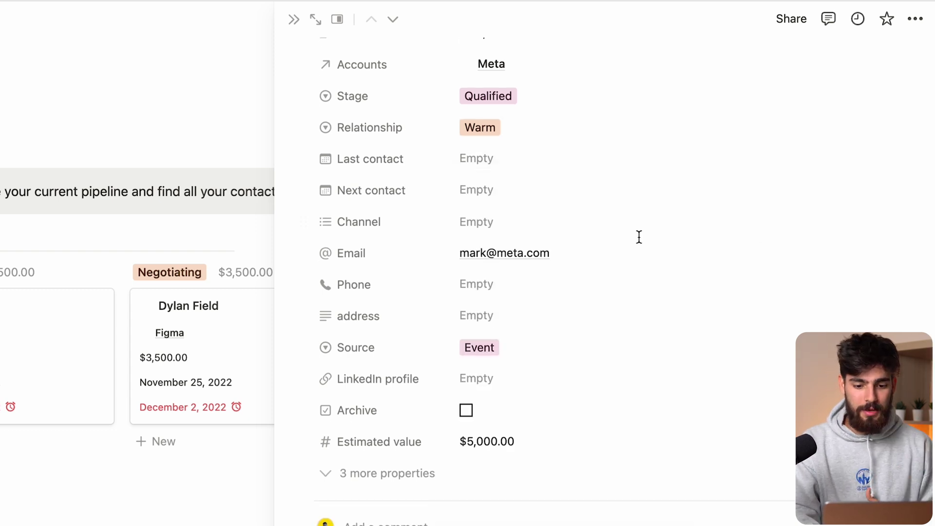
click(575, 222)
click(653, 441)
scroll(444, 348, down, 3)
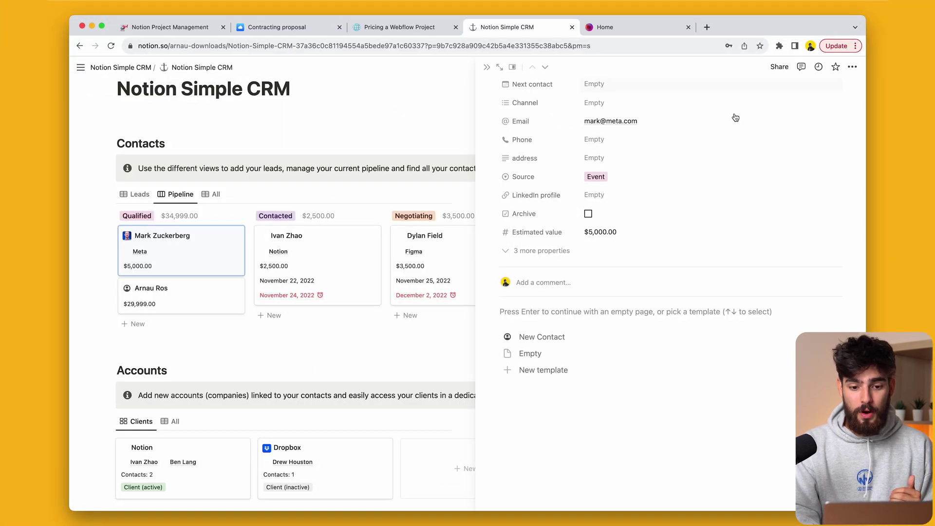
Step: Close the contact side peek and move the $29,999 lead and Figma deal into Quote Sent
click(487, 66)
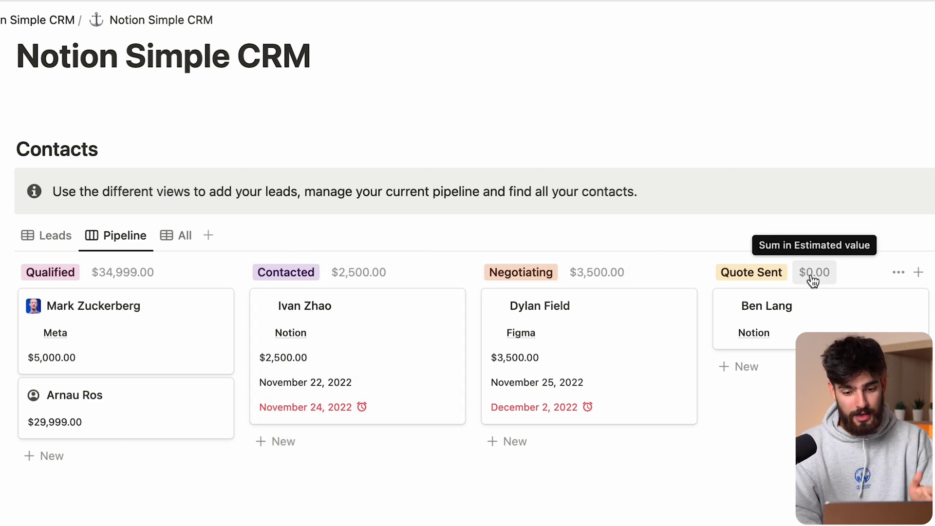
scroll(849, 287, right, 3)
scroll(849, 287, right, 7)
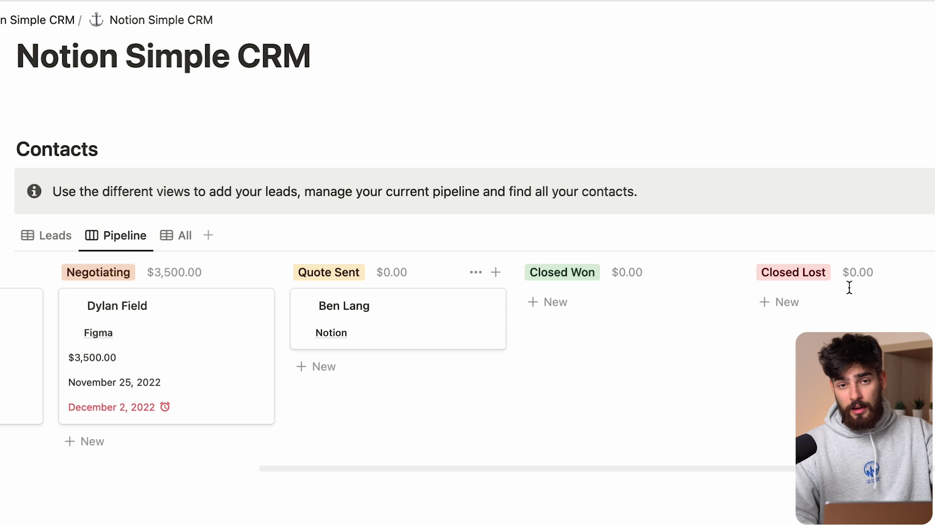
scroll(850, 288, left, 10)
drag(207, 402, 740, 385)
scroll(760, 385, right, 3)
drag(409, 307, 642, 388)
drag(485, 283, 509, 259)
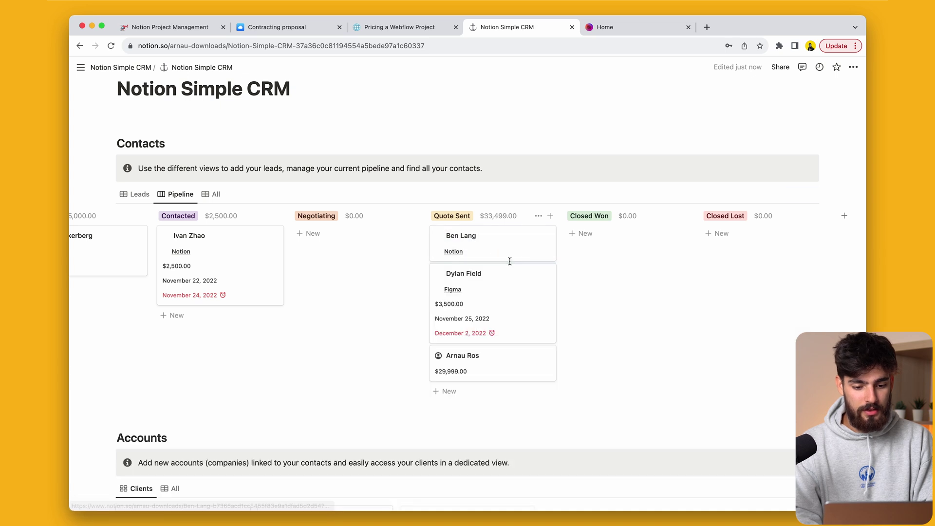
drag(240, 261, 664, 298)
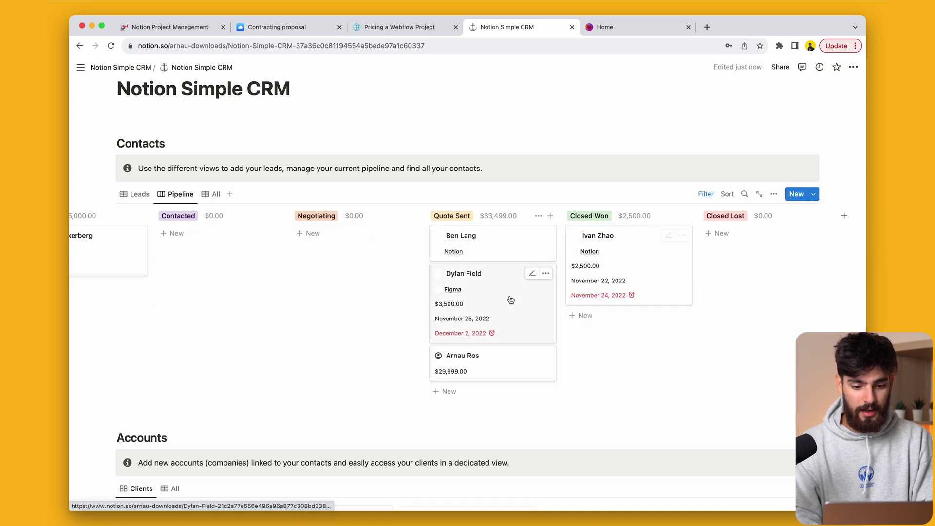
Step: Move the Figma deal into Closed Won and the remaining Quote Sent deals into Closed Lost
scroll(510, 299, right, 3)
drag(380, 297, 537, 328)
drag(434, 248, 646, 230)
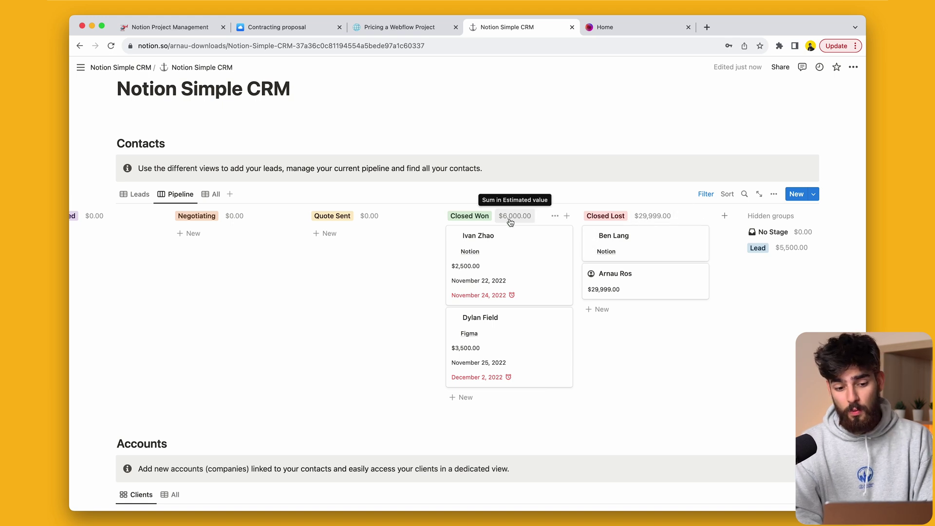
scroll(465, 276, down, 3)
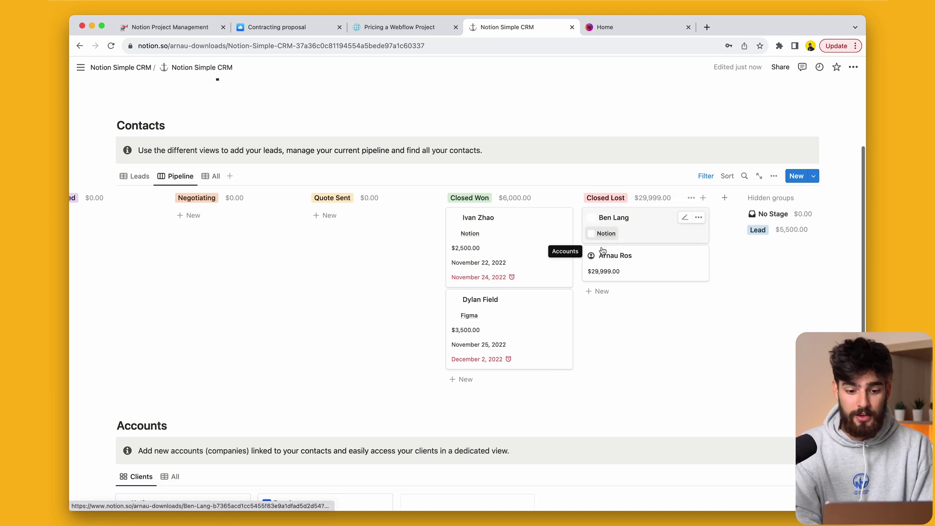
scroll(447, 275, left, 5)
scroll(447, 273, right, 5)
scroll(446, 273, down, 3)
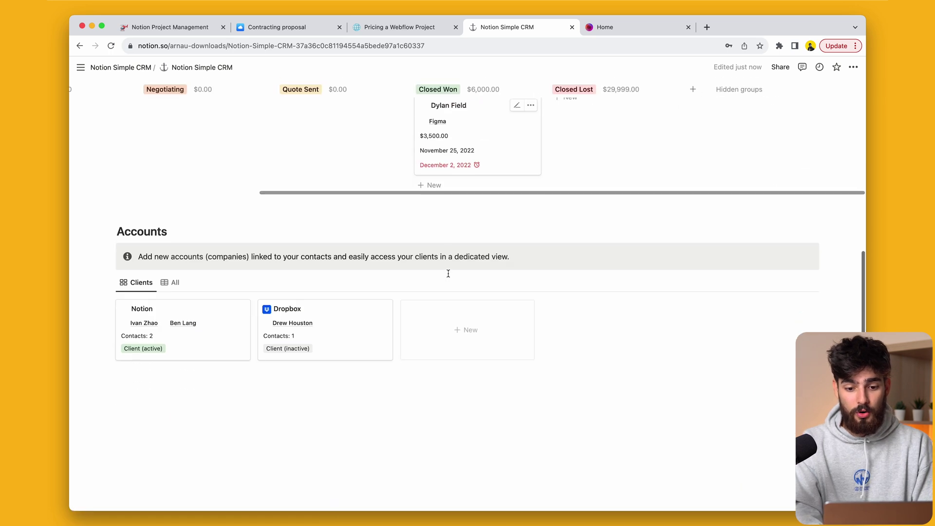
scroll(448, 273, up, 13)
scroll(448, 274, down, 10)
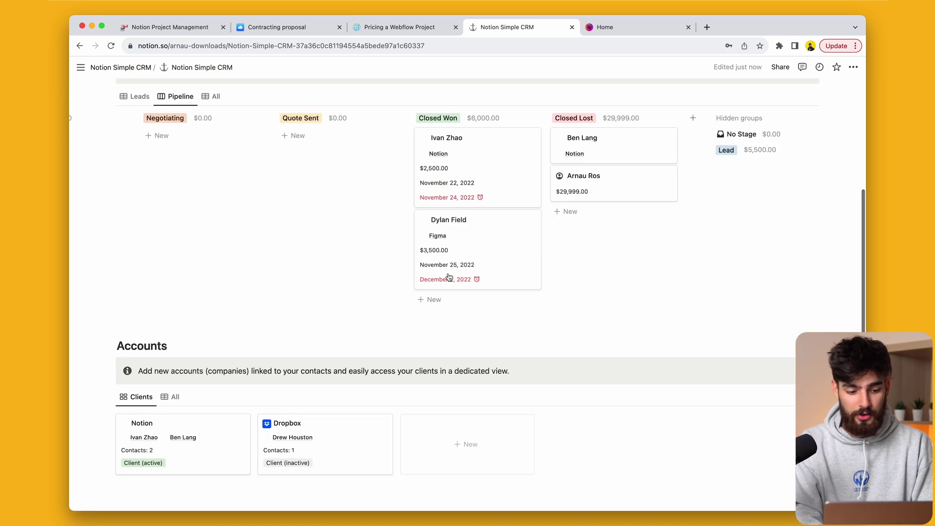
scroll(448, 277, down, 3)
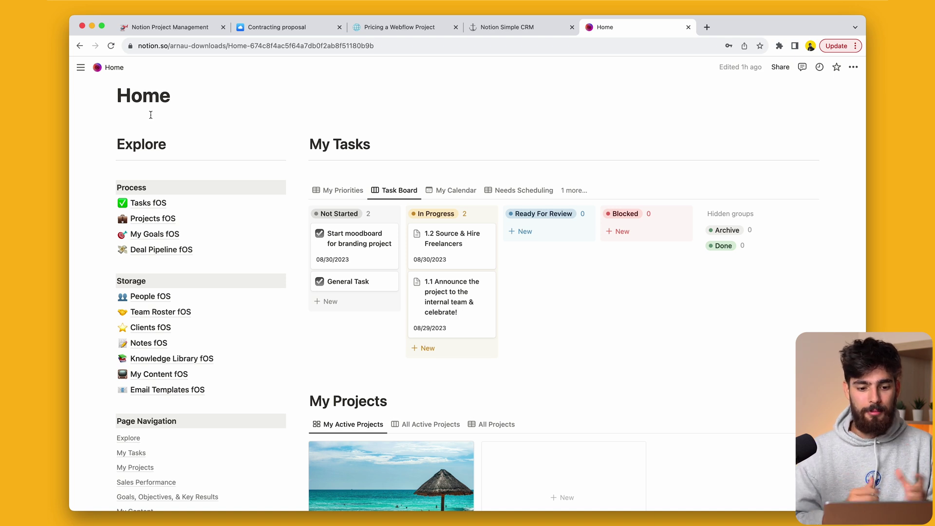
Step: Browse the Home dashboard and view tasks as My Priorities, My Calendar and Needs Scheduling
scroll(418, 278, up, 4)
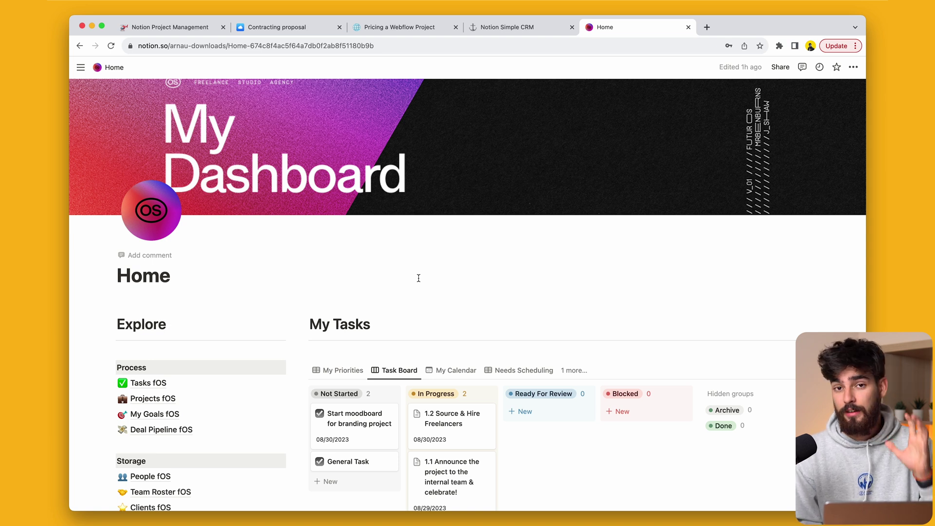
scroll(380, 234, down, 2)
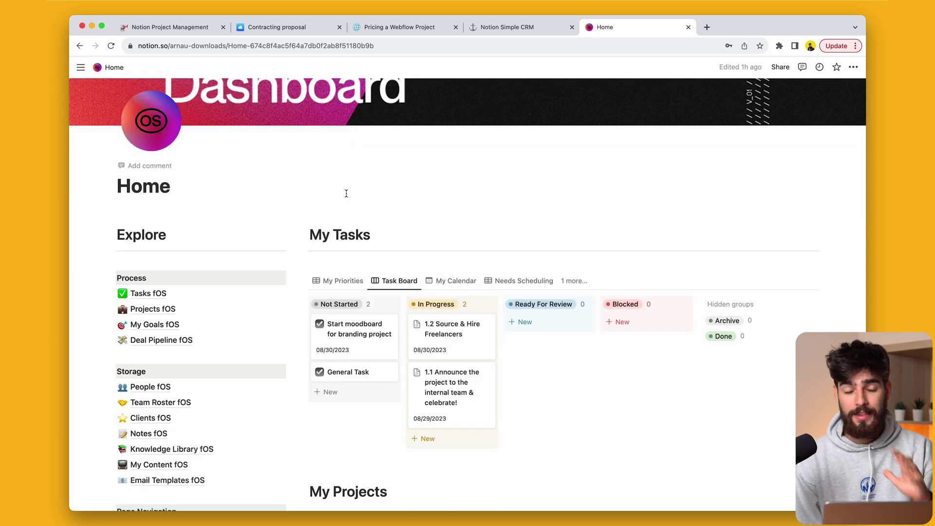
scroll(346, 193, down, 3)
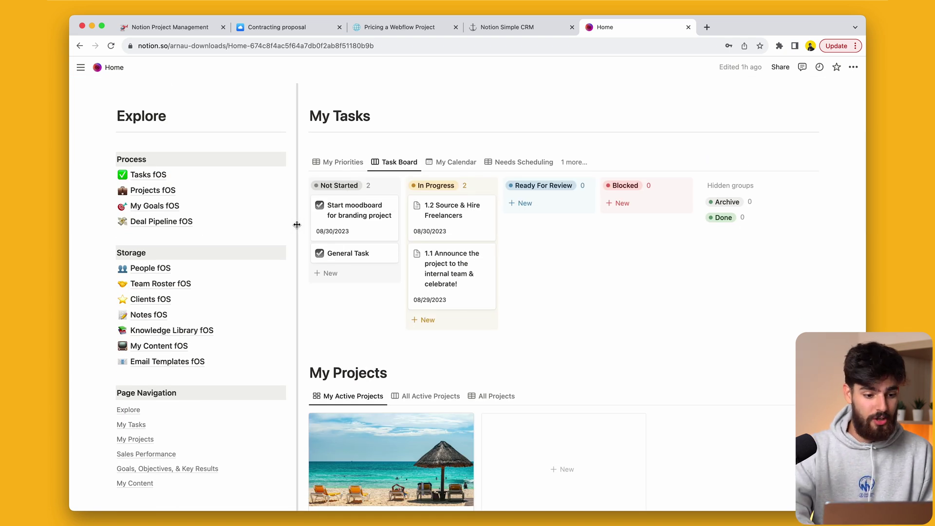
scroll(297, 224, up, 5)
scroll(341, 273, down, 4)
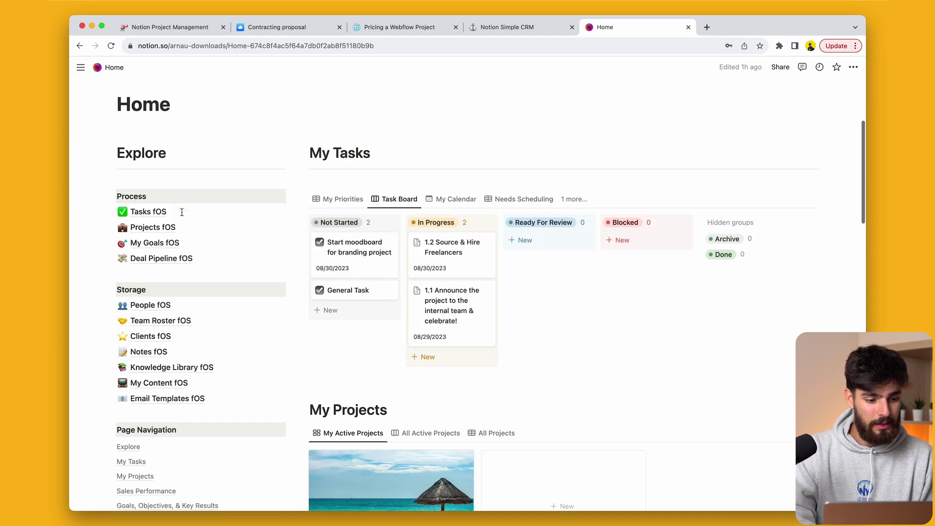
scroll(182, 213, down, 1)
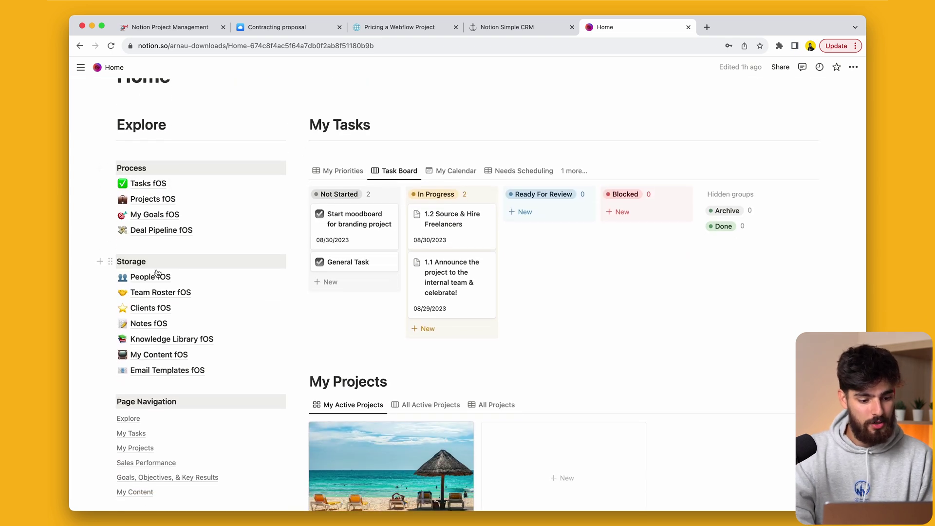
scroll(296, 239, up, 1)
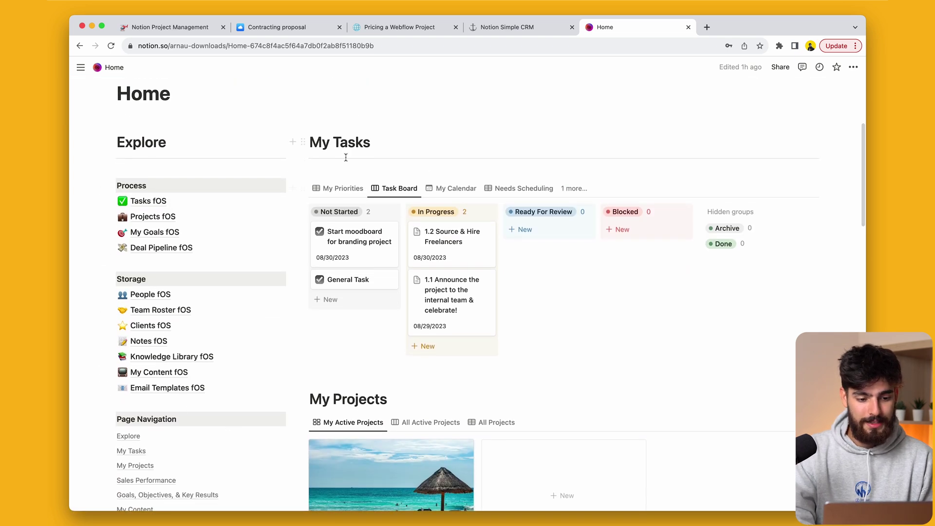
click(341, 188)
click(462, 189)
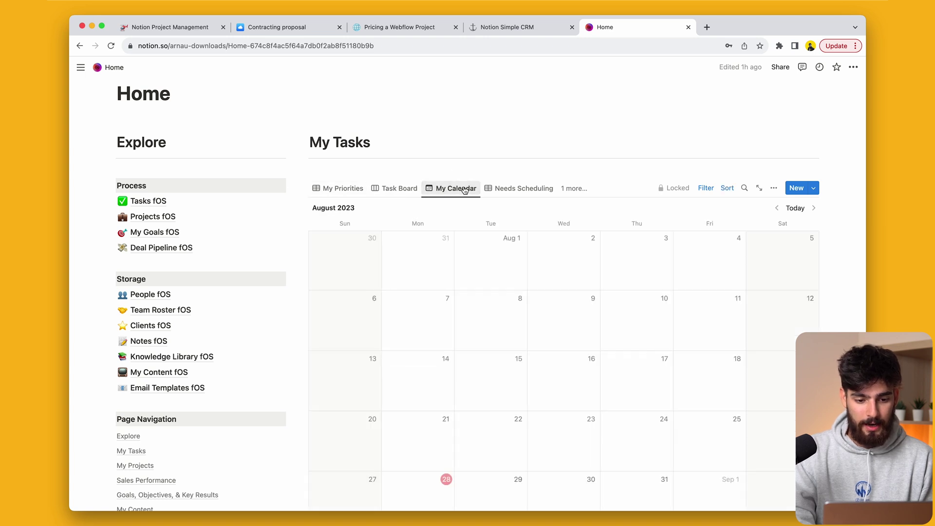
click(518, 189)
Step: Show Done Recently from the extra views, then return to My Priorities and the task board
click(574, 188)
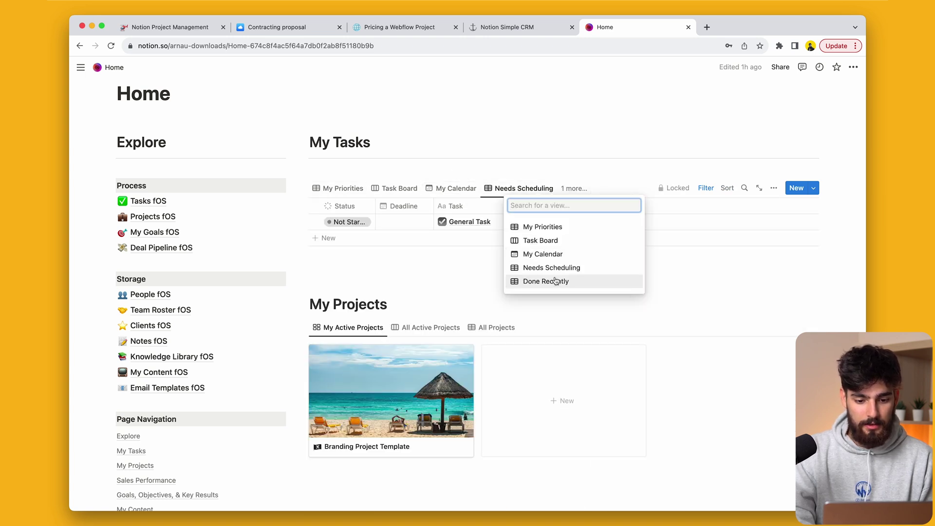
click(555, 281)
click(330, 188)
click(386, 191)
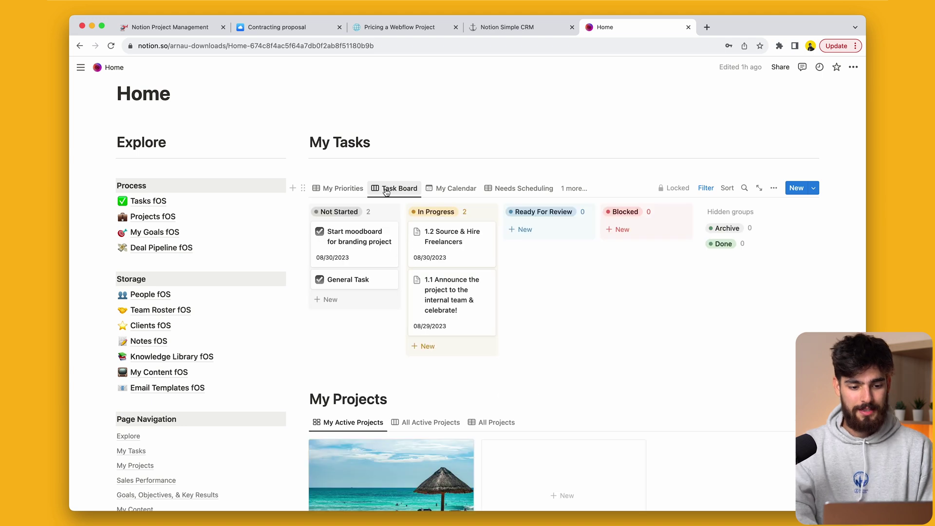
scroll(386, 191, down, 3)
scroll(387, 191, up, 3)
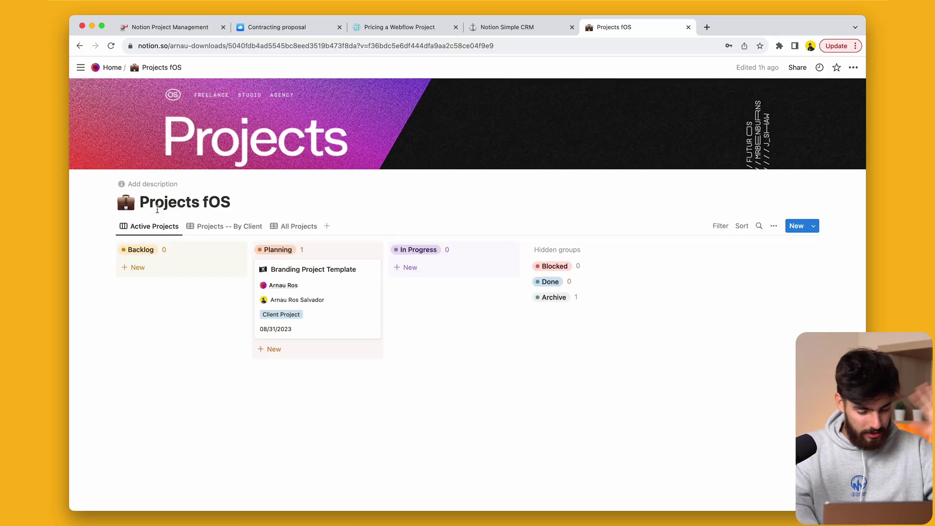
Step: Peek at the Branding Project Template, then add a new General Project Template card to Backlog
click(340, 314)
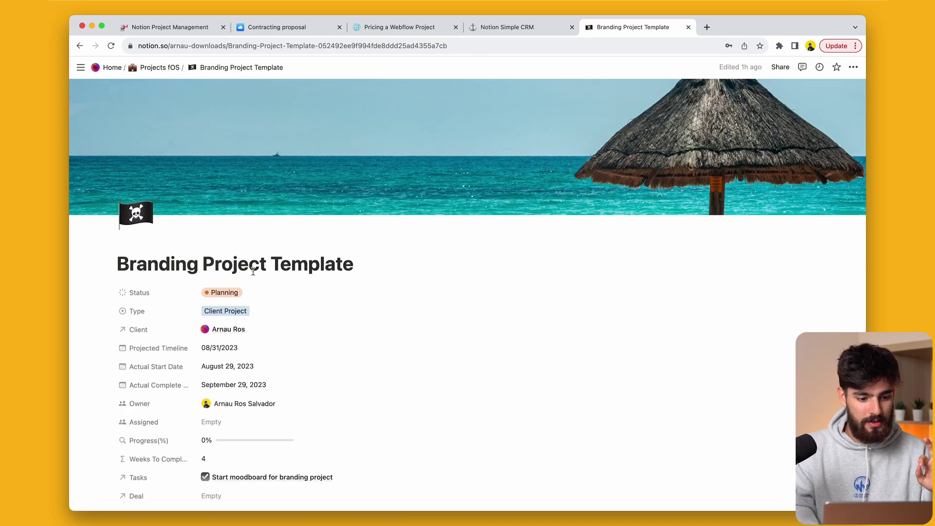
scroll(302, 273, down, 5)
click(151, 67)
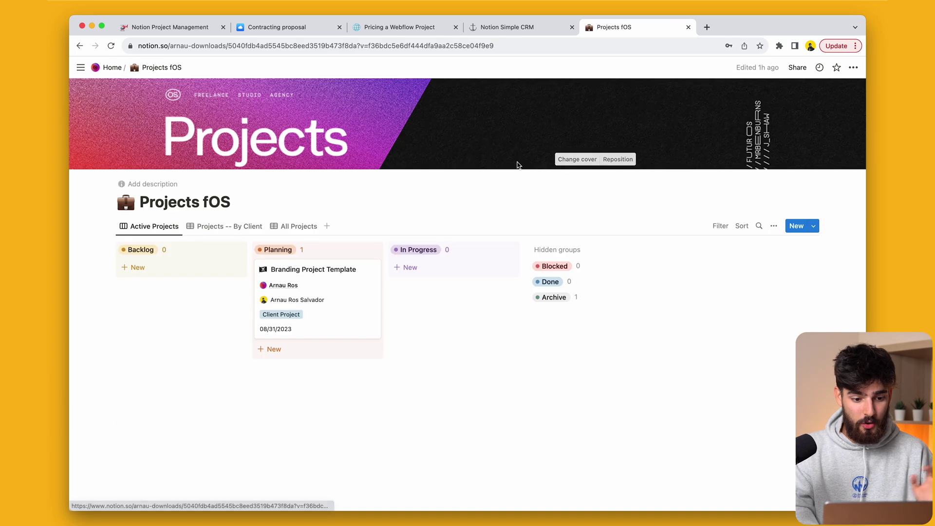
click(799, 226)
key(super+bracketleft)
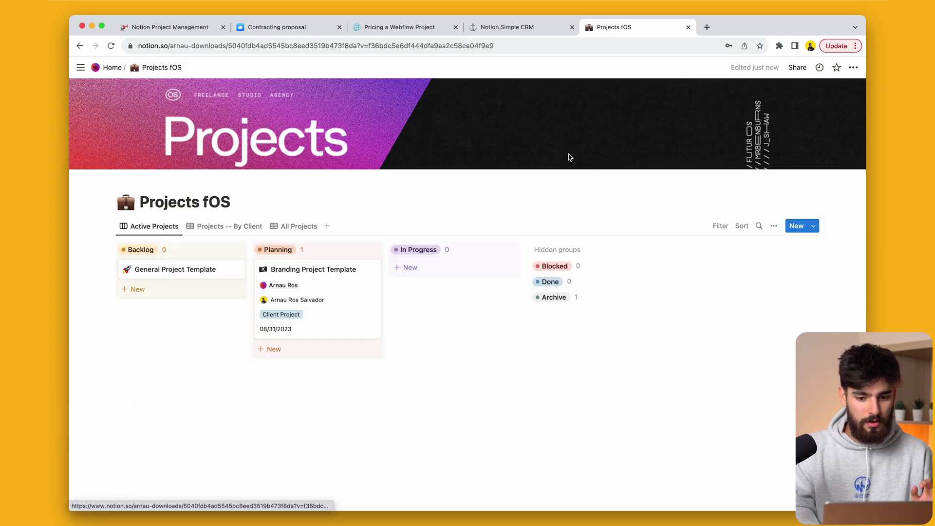
Step: Review the project templates list, reopen Branding Project Template and leave its status on Planning
click(813, 226)
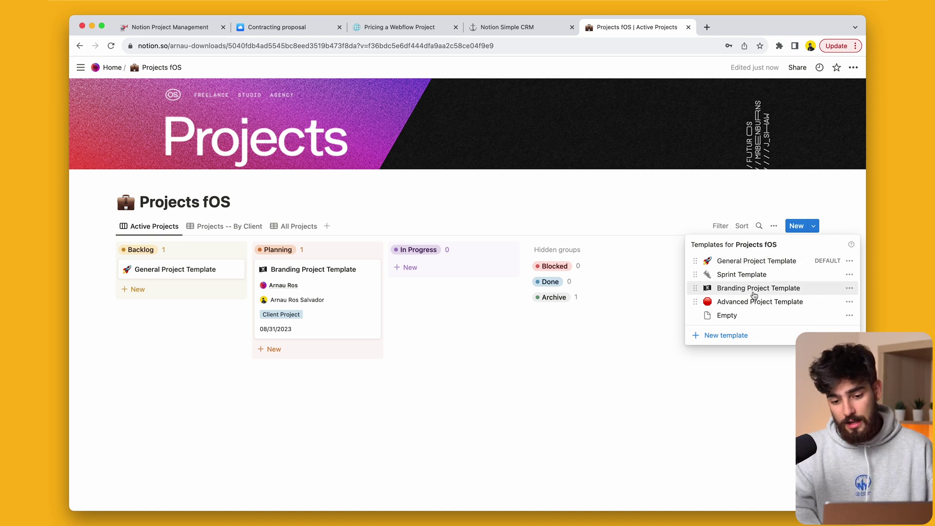
click(336, 318)
click(335, 318)
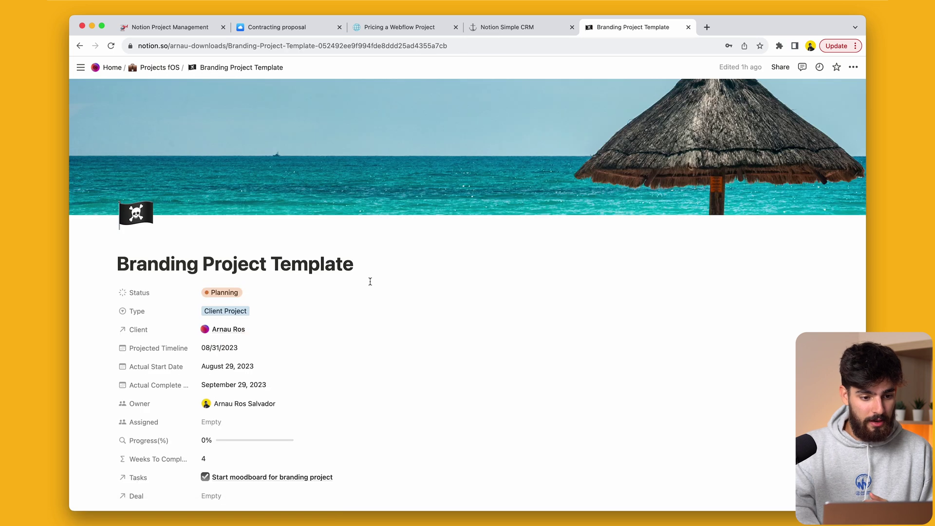
scroll(372, 282, down, 3)
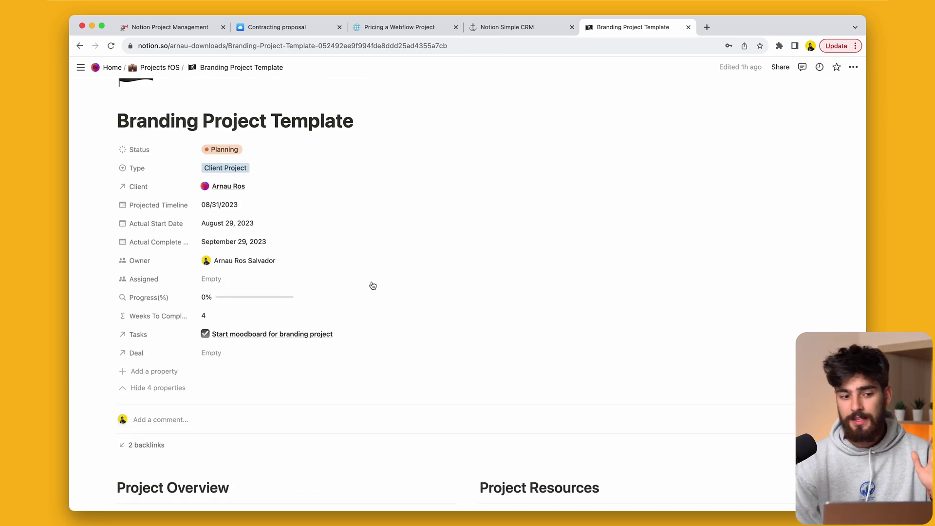
scroll(221, 195, down, 1)
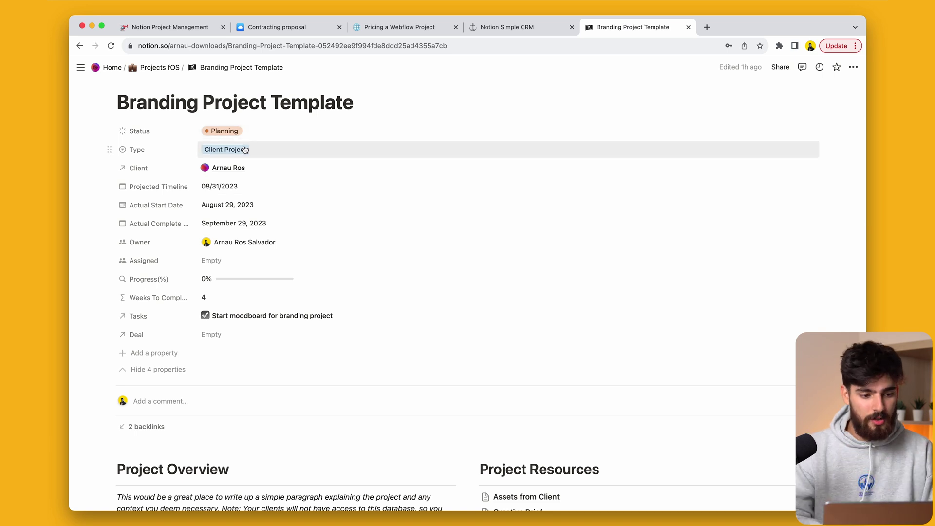
click(232, 136)
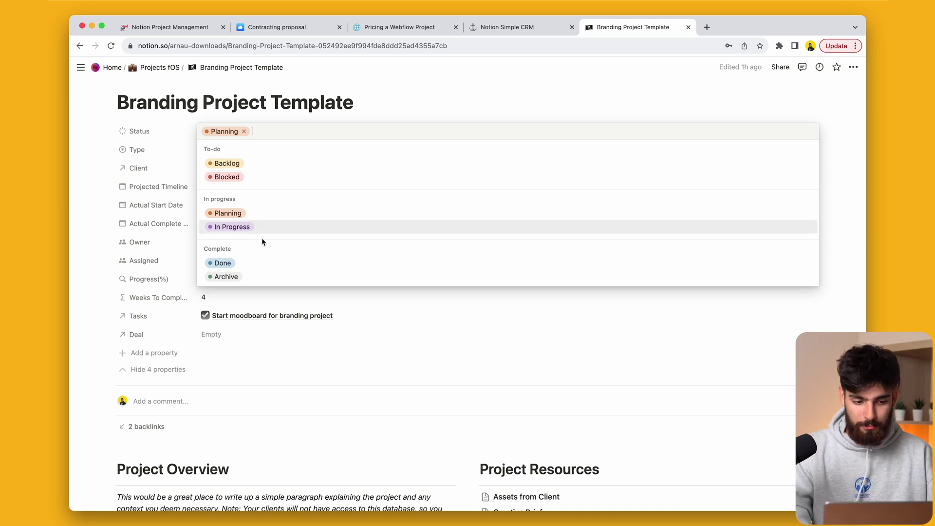
click(304, 305)
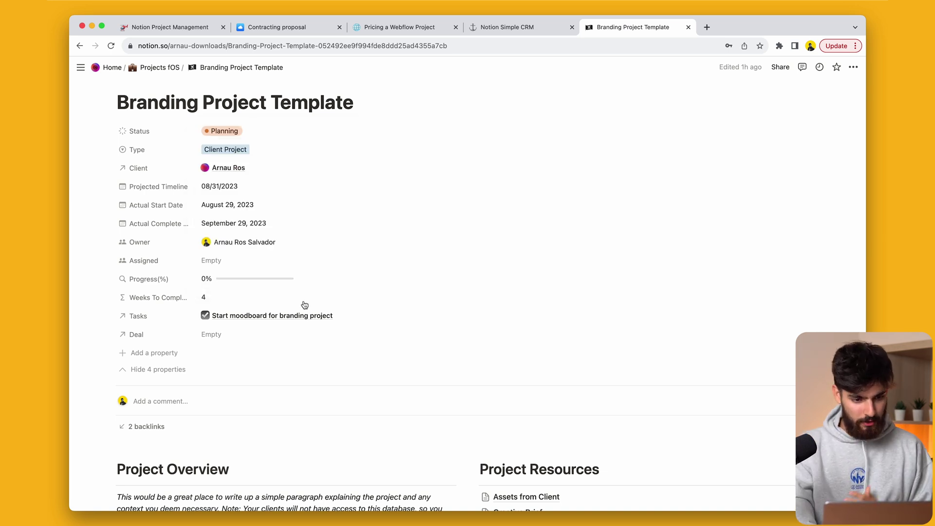
click(228, 168)
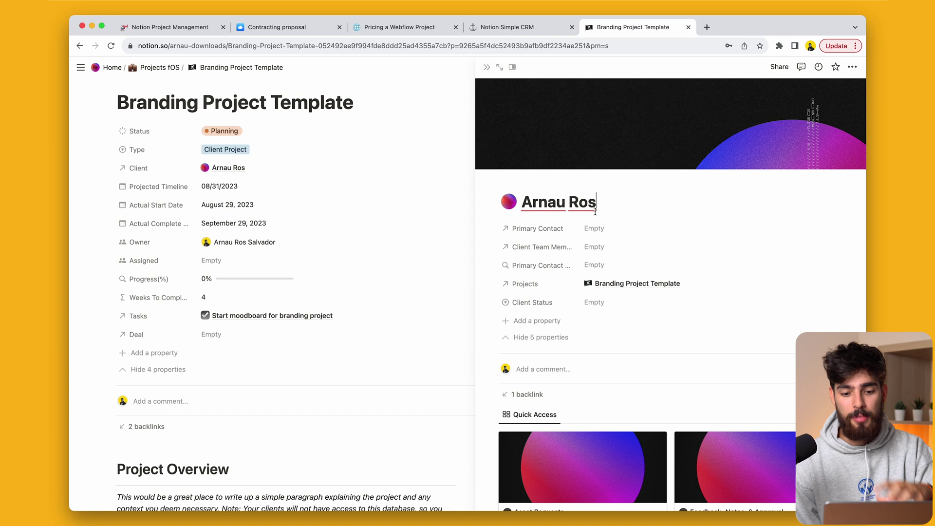
scroll(596, 213, down, 3)
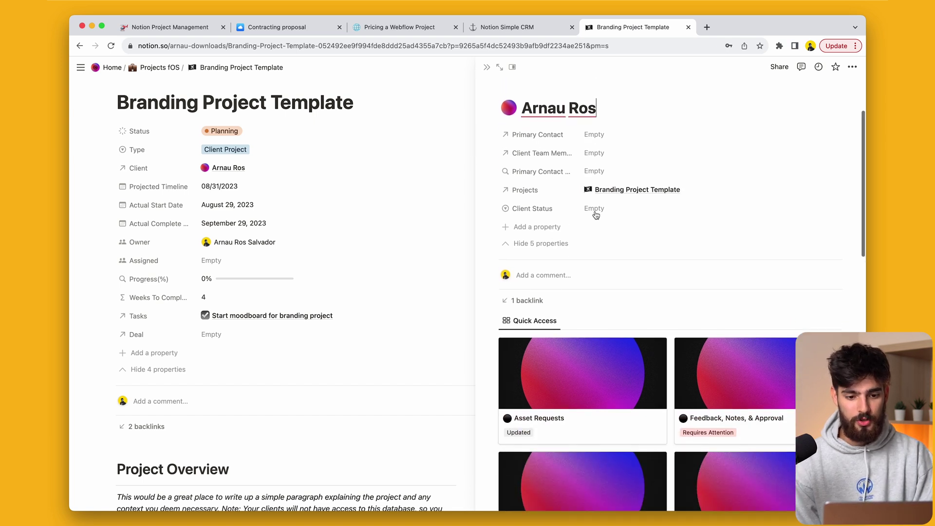
scroll(596, 213, up, 3)
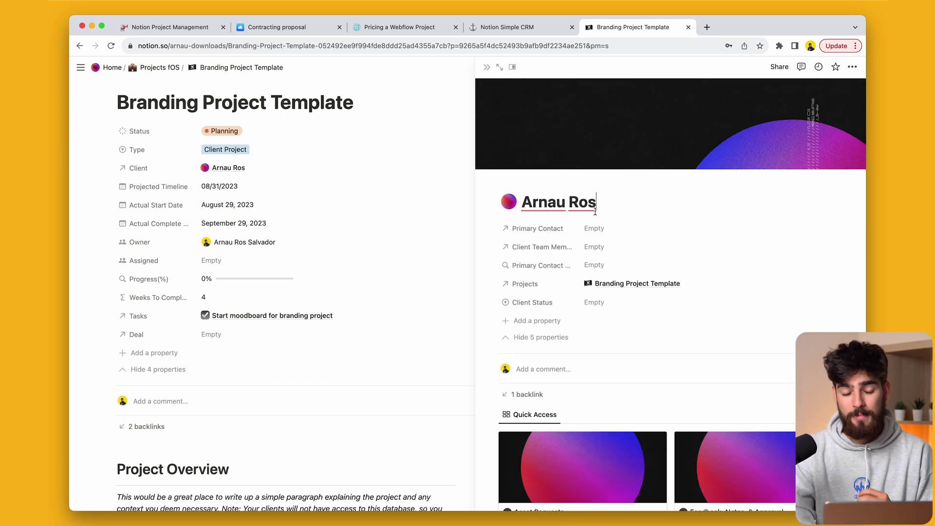
scroll(567, 214, down, 3)
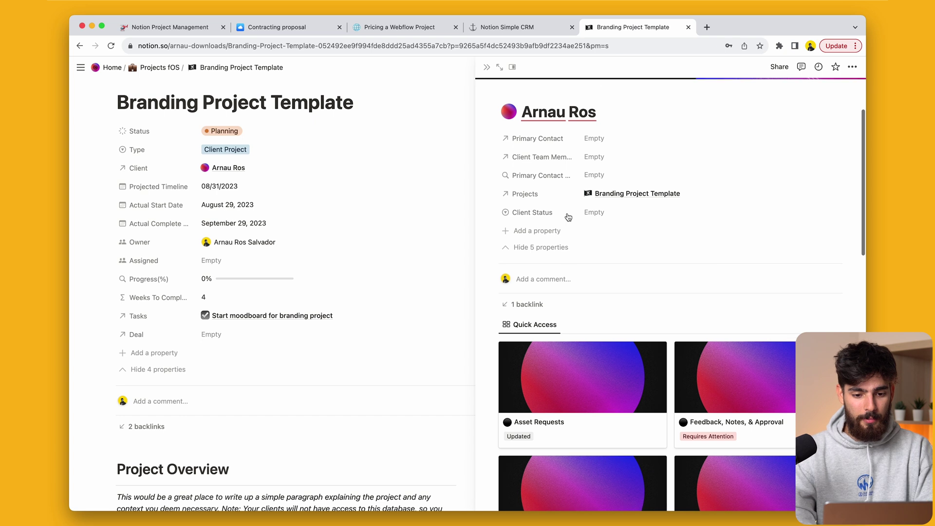
click(608, 140)
key(Escape)
scroll(606, 160, down, 1)
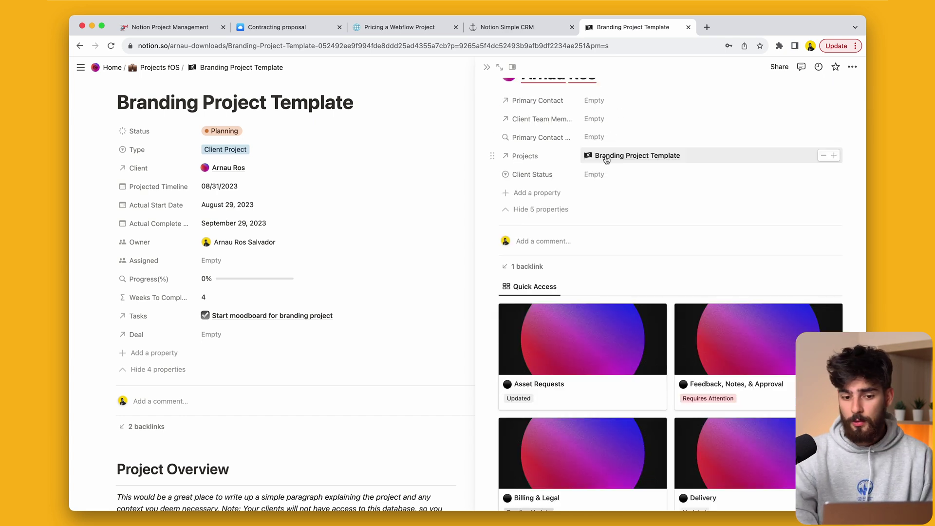
scroll(605, 159, down, 4)
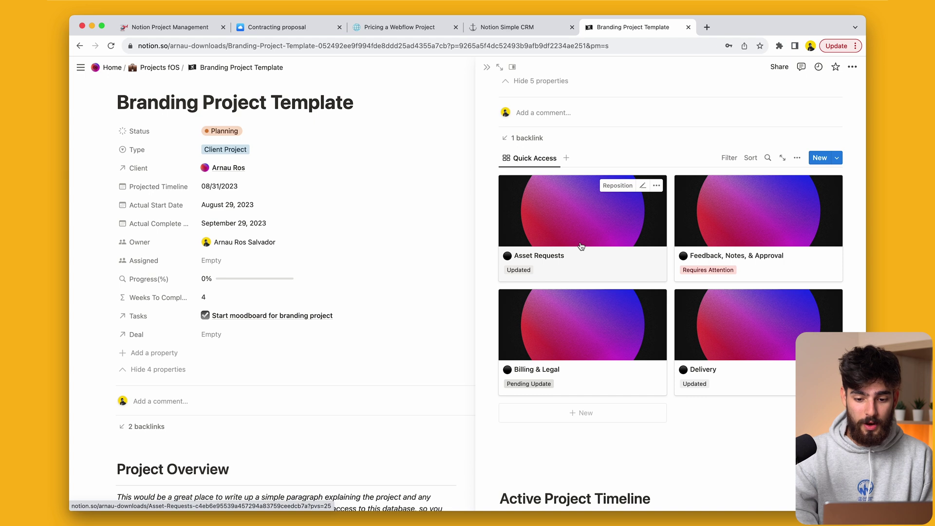
scroll(622, 326, down, 2)
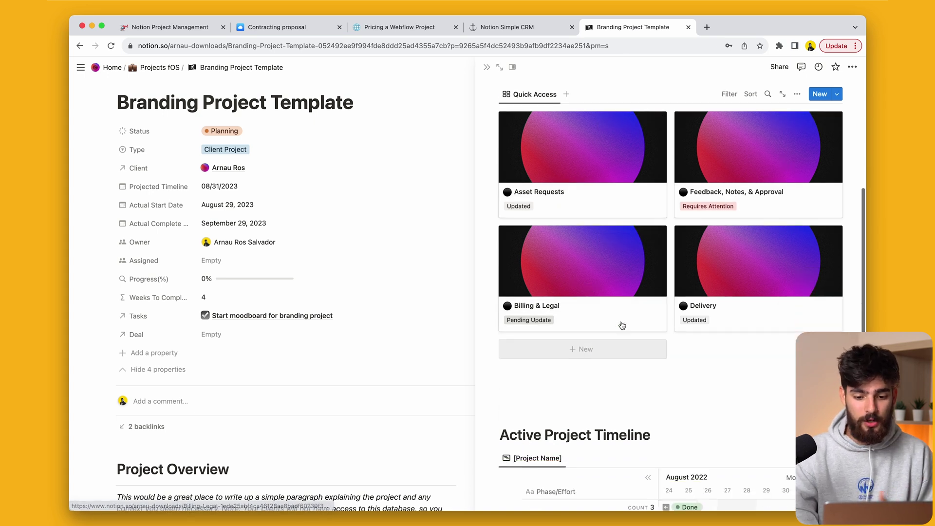
scroll(622, 325, down, 15)
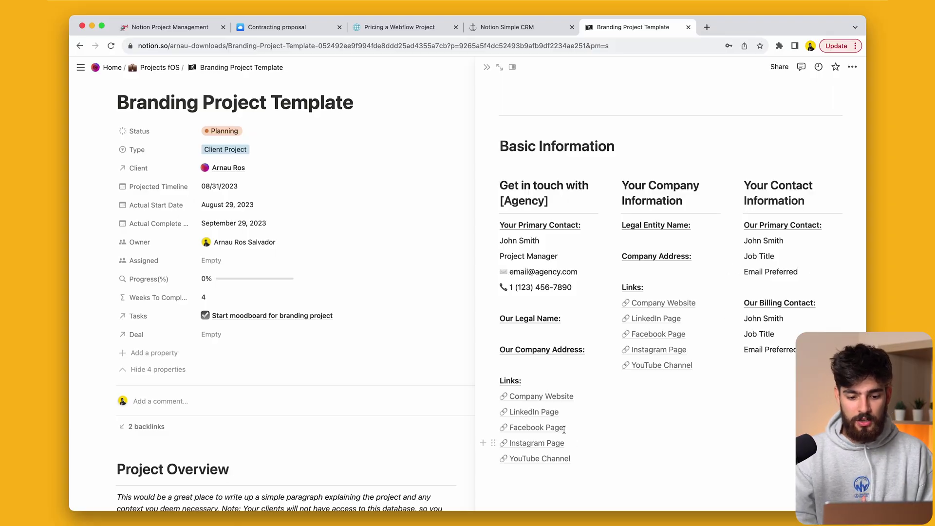
scroll(555, 397, up, 10)
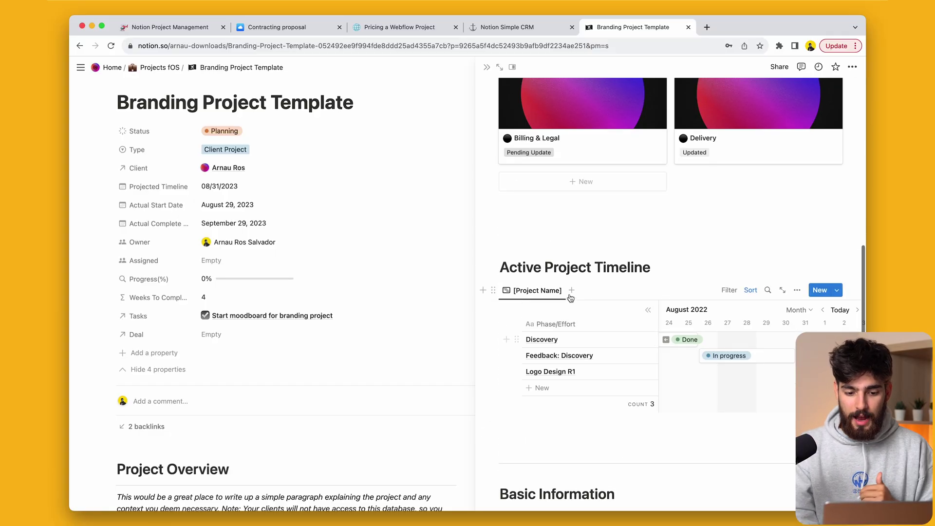
scroll(570, 298, down, 3)
scroll(585, 346, left, 3)
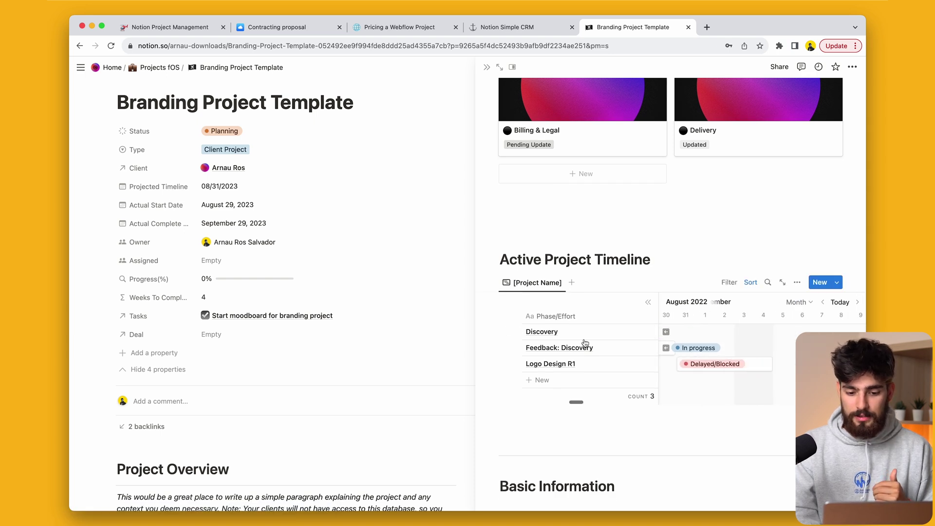
scroll(585, 342, right, 5)
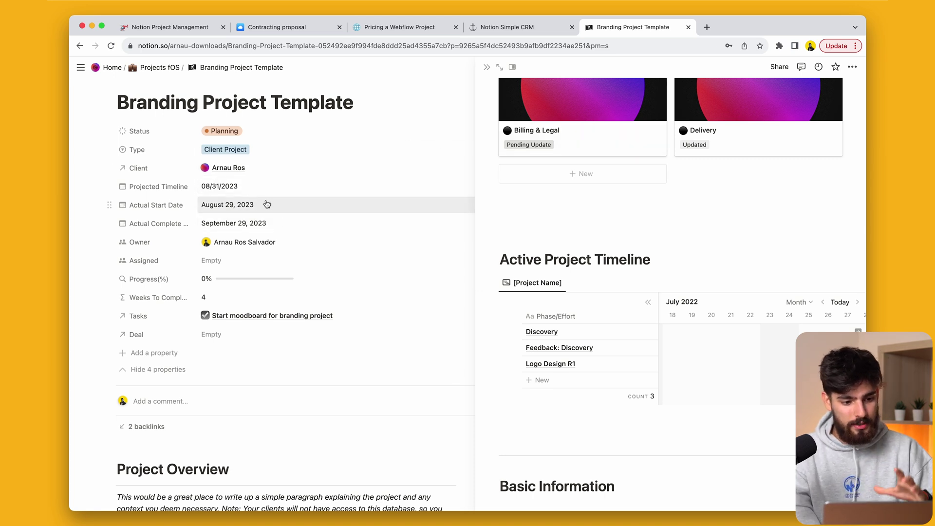
Step: Set the Branding project's Actual Complete date to October 20, 2023
click(266, 223)
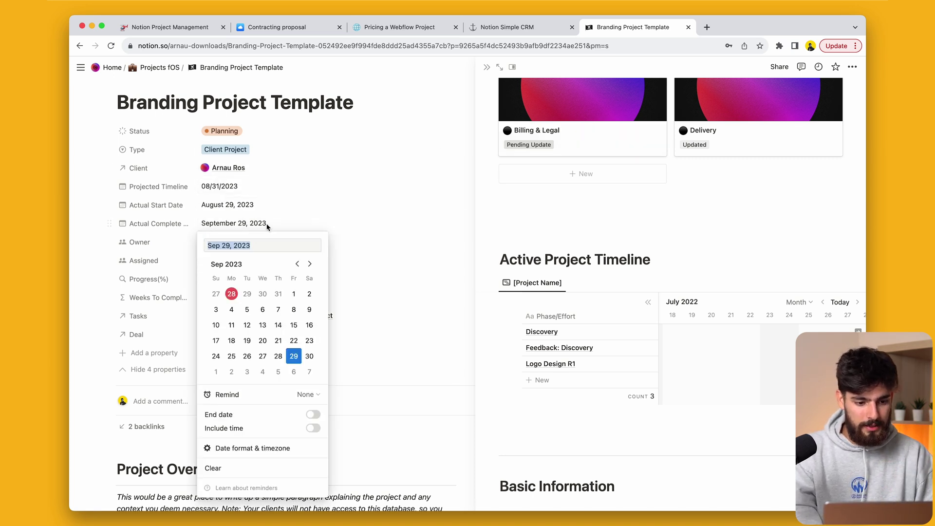
click(310, 356)
click(310, 263)
click(294, 325)
click(368, 224)
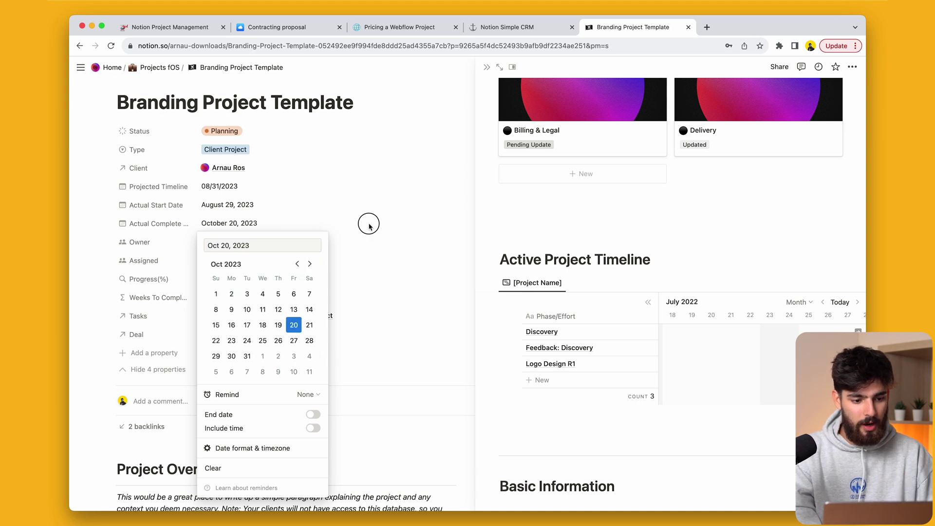
Step: Check the Owner and Assigned choices, leaving the owner unchanged and Assigned empty
scroll(250, 234, down, 1)
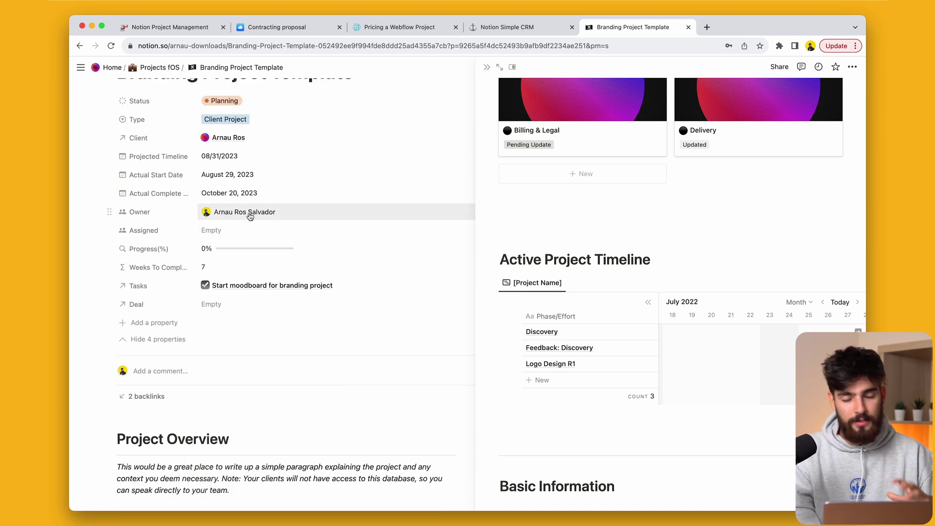
click(250, 216)
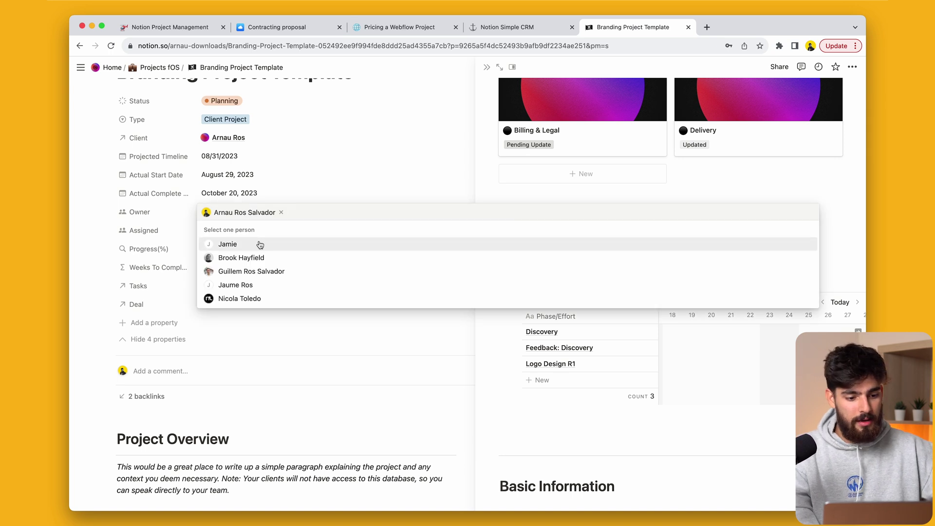
click(277, 179)
scroll(243, 204, down, 1)
click(215, 208)
click(353, 189)
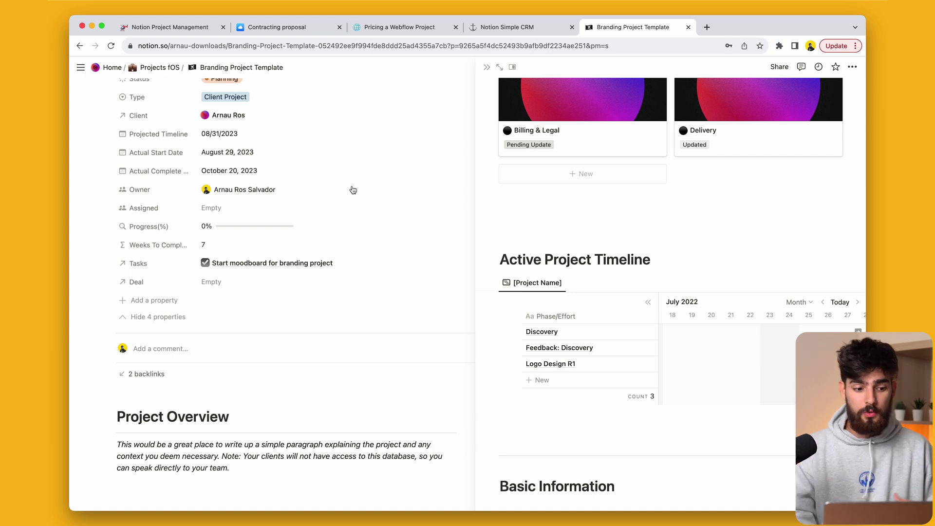
scroll(204, 222, down, 1)
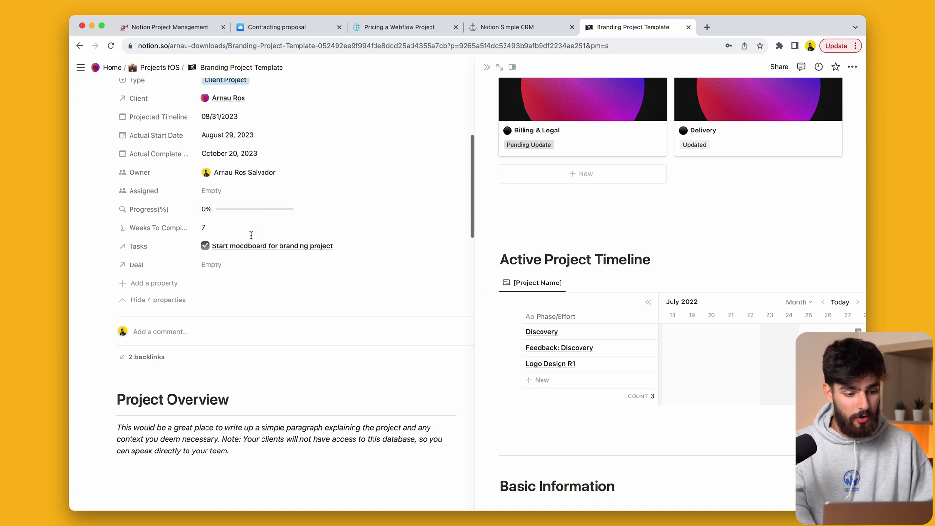
scroll(205, 220, down, 1)
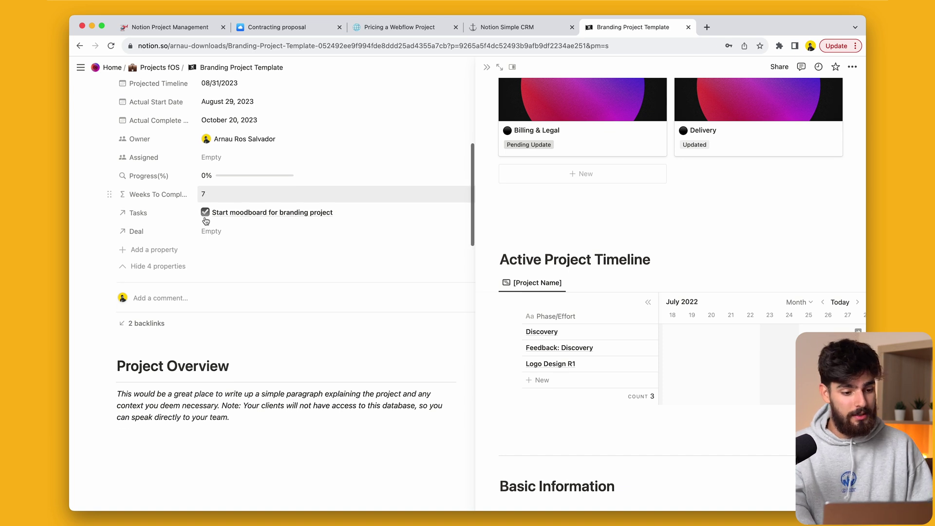
Step: Close the client side panel so the Branding Project Template fills the window
click(486, 67)
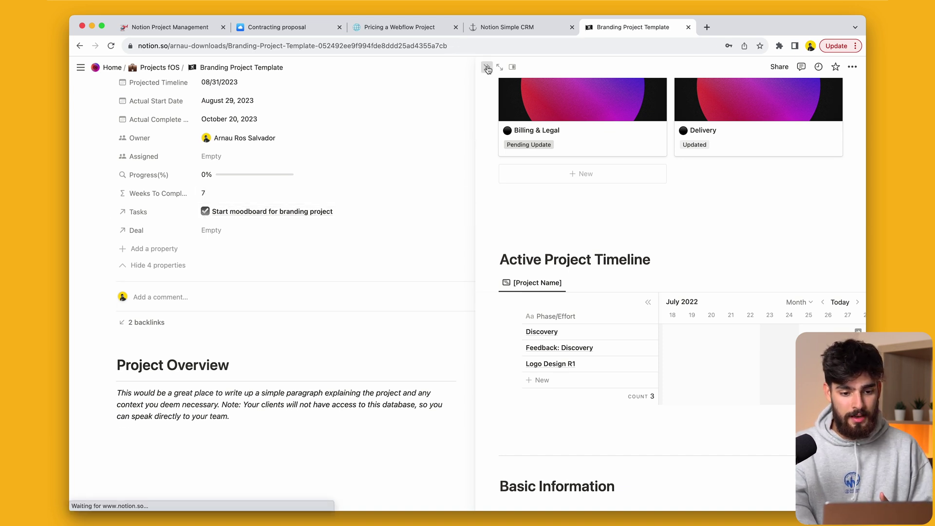
scroll(475, 358, down, 3)
scroll(476, 358, up, 7)
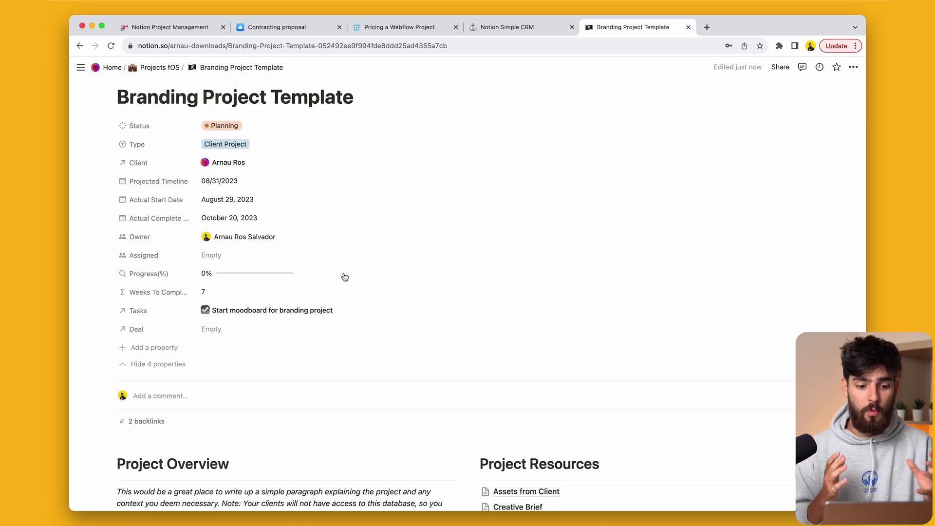
scroll(343, 275, down, 10)
scroll(344, 276, up, 3)
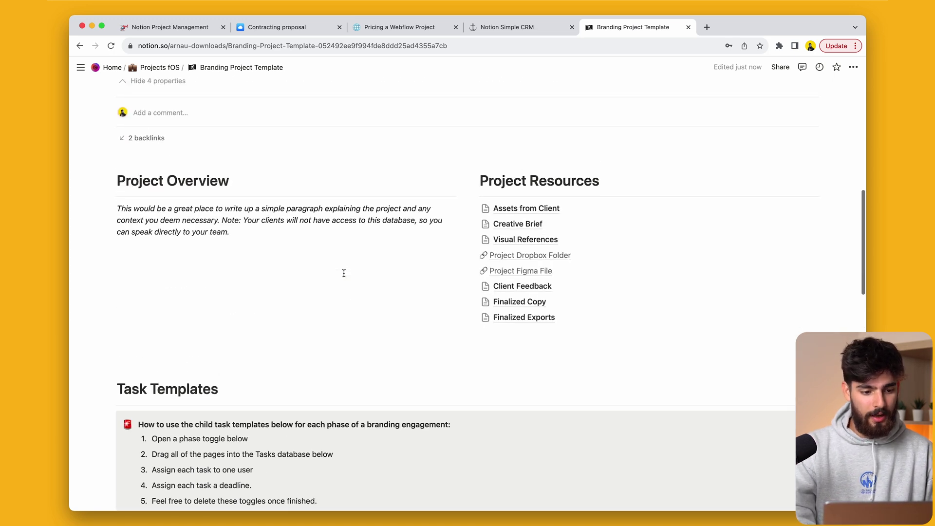
scroll(344, 273, down, 1)
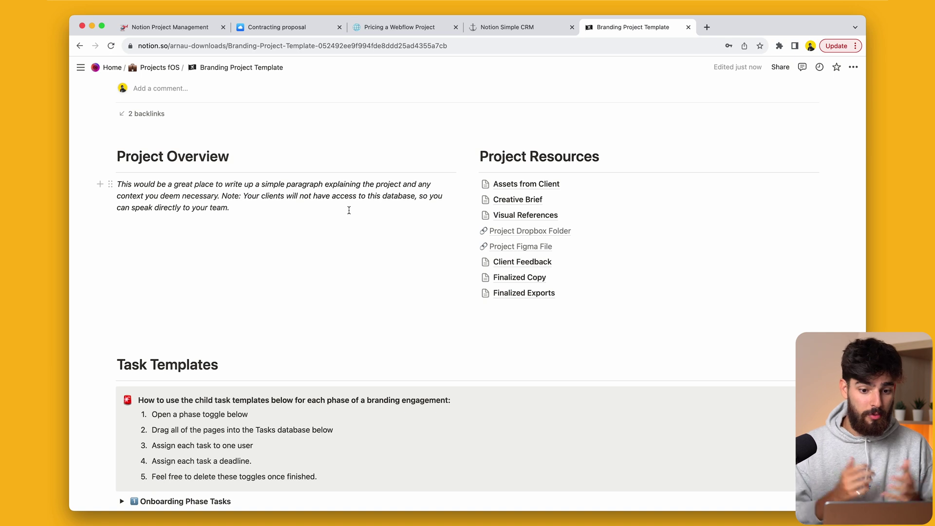
Step: Glance at the Creative Brief page, then return and scroll down to Task Templates
click(522, 200)
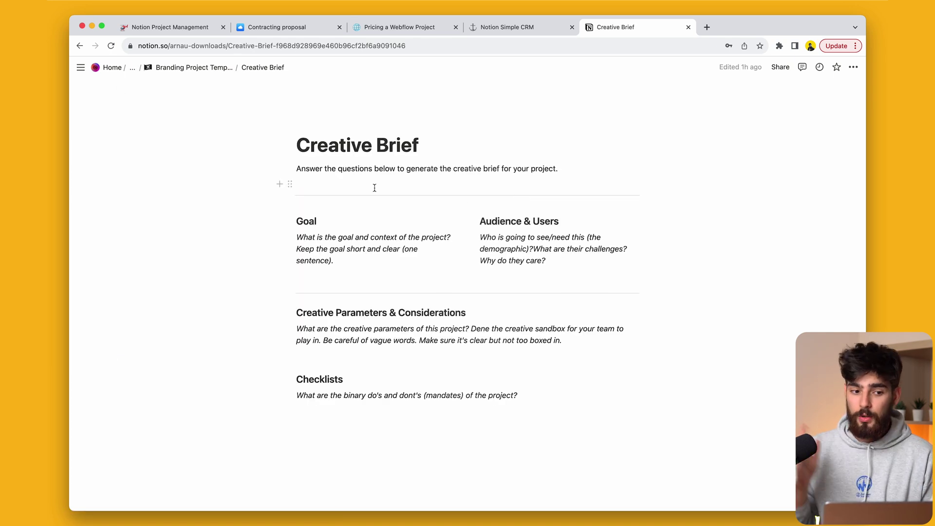
click(201, 67)
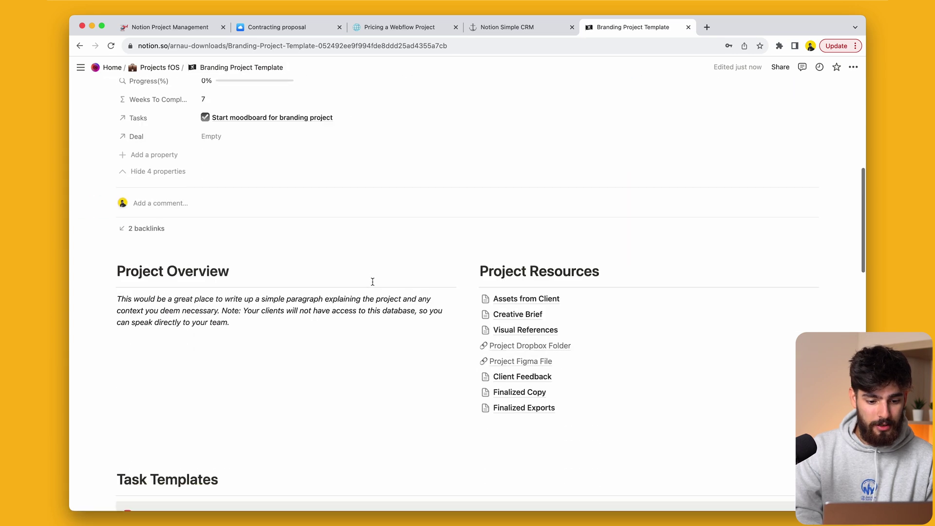
scroll(550, 323, down, 3)
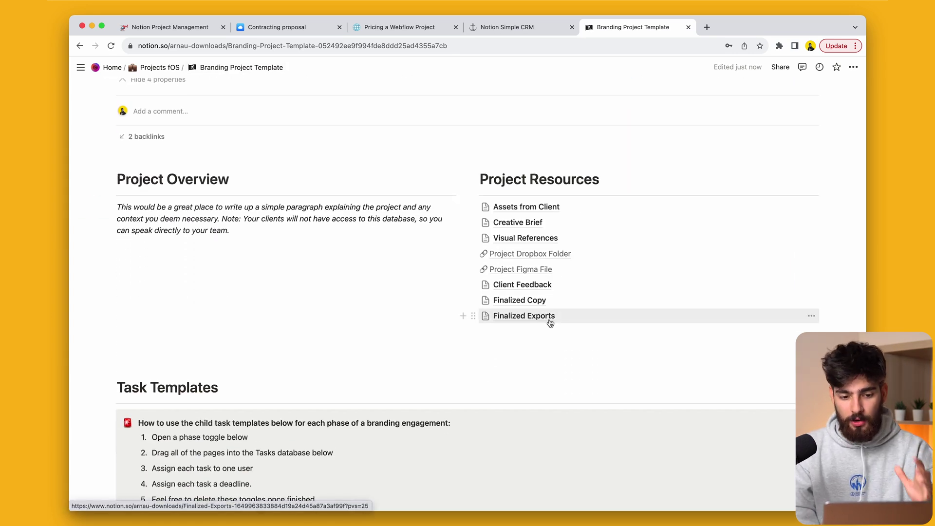
scroll(550, 323, down, 5)
scroll(293, 254, down, 4)
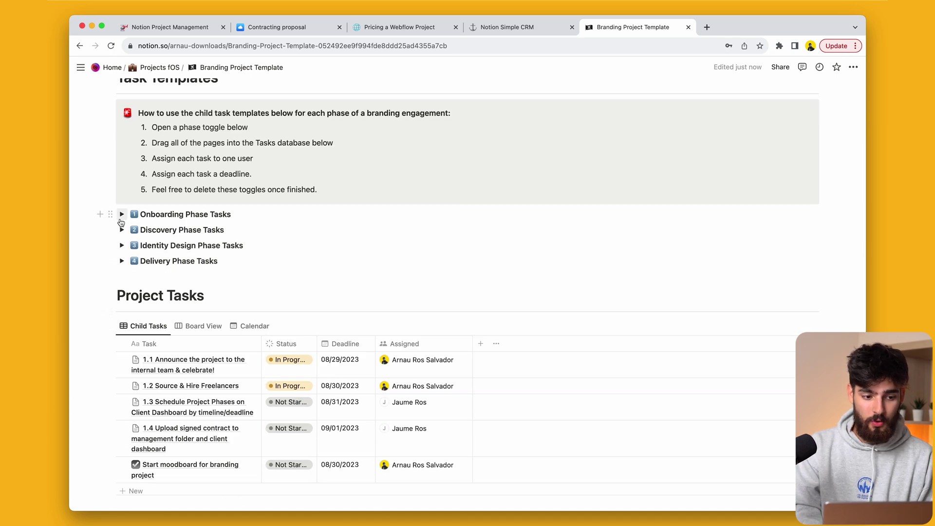
Step: Expand Onboarding Phase Tasks to show templates 1.5–1.16 and scroll to the Project Tasks table
click(121, 215)
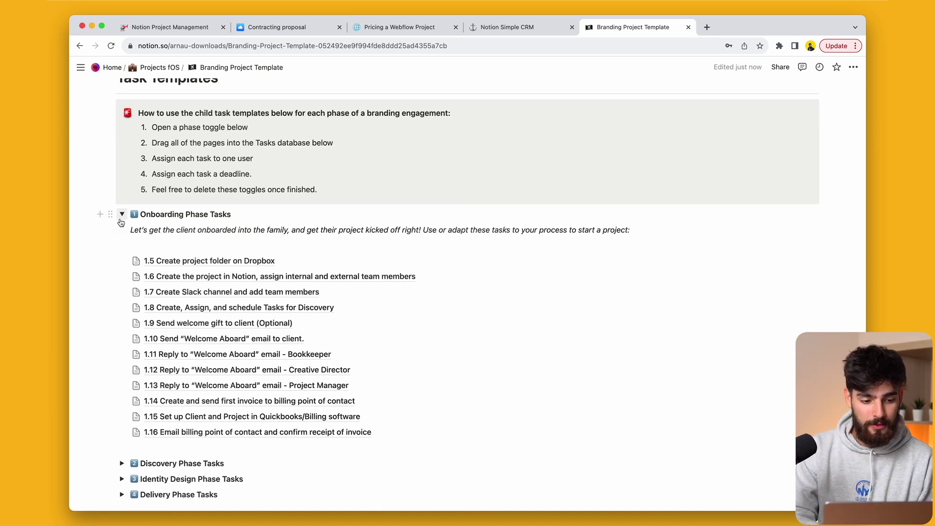
scroll(227, 367, down, 2)
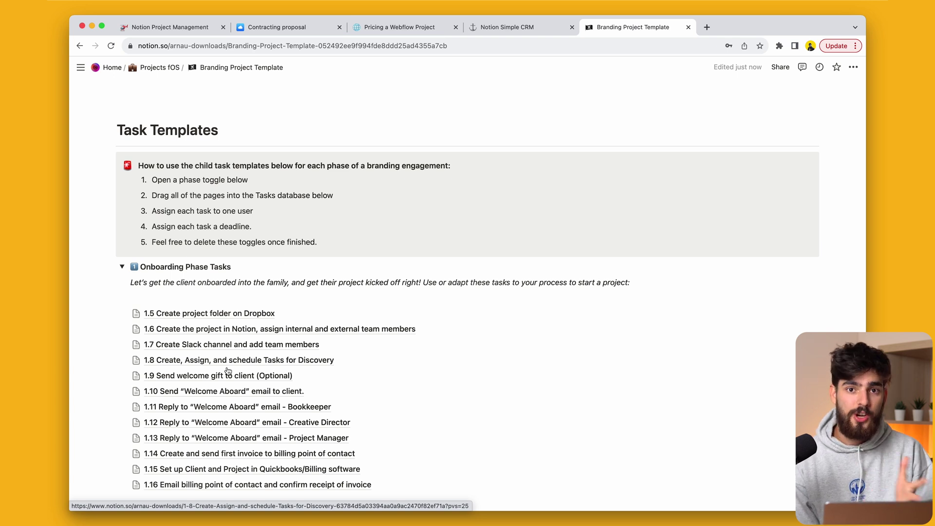
scroll(228, 371, down, 5)
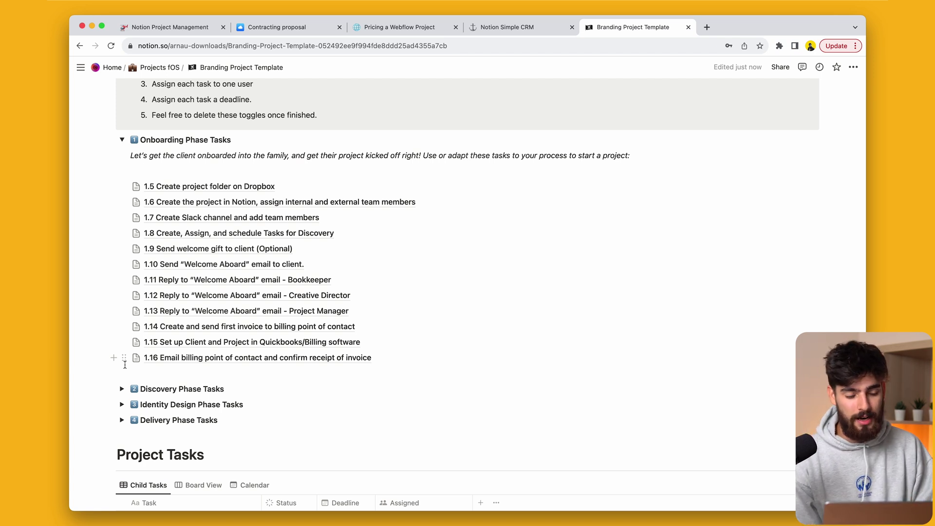
scroll(125, 364, down, 3)
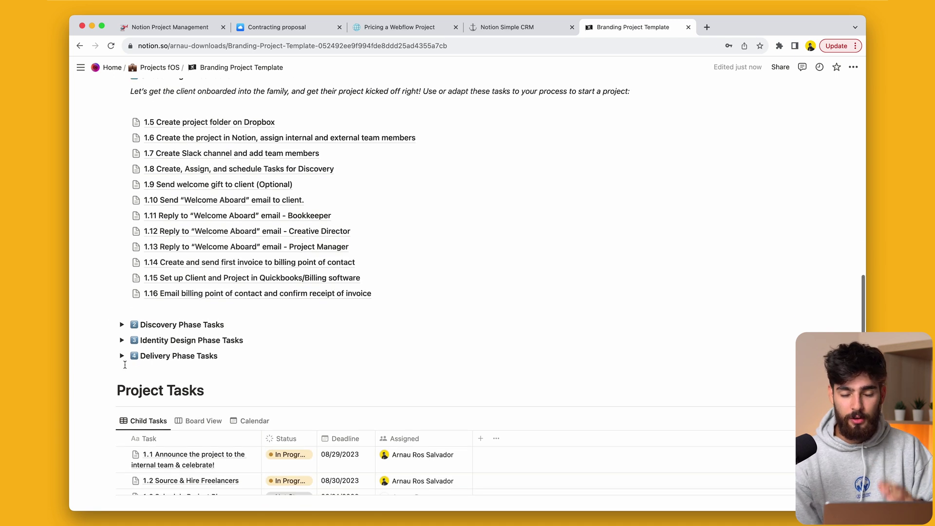
scroll(126, 365, down, 8)
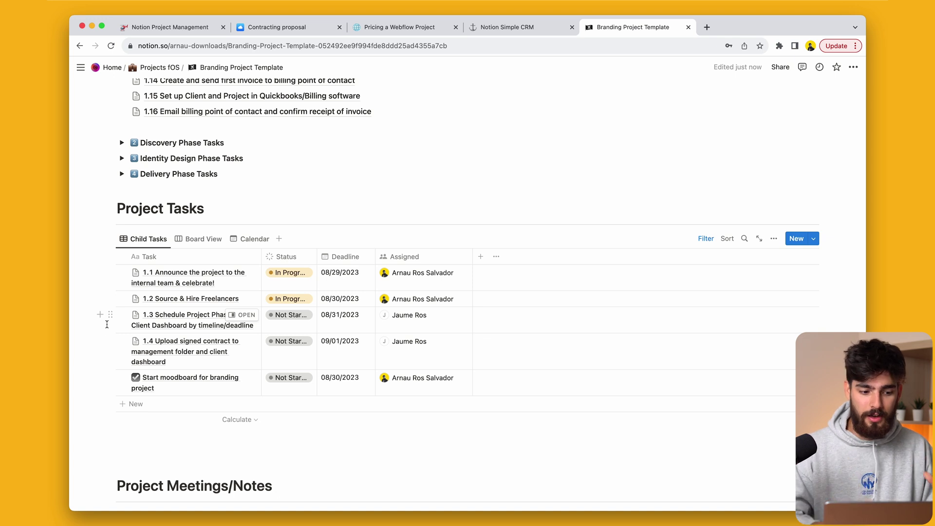
Step: Move onboarding task blocks 1.5–1.16 into the Project Tasks table
scroll(107, 324, up, 10)
drag(104, 359, 103, 179)
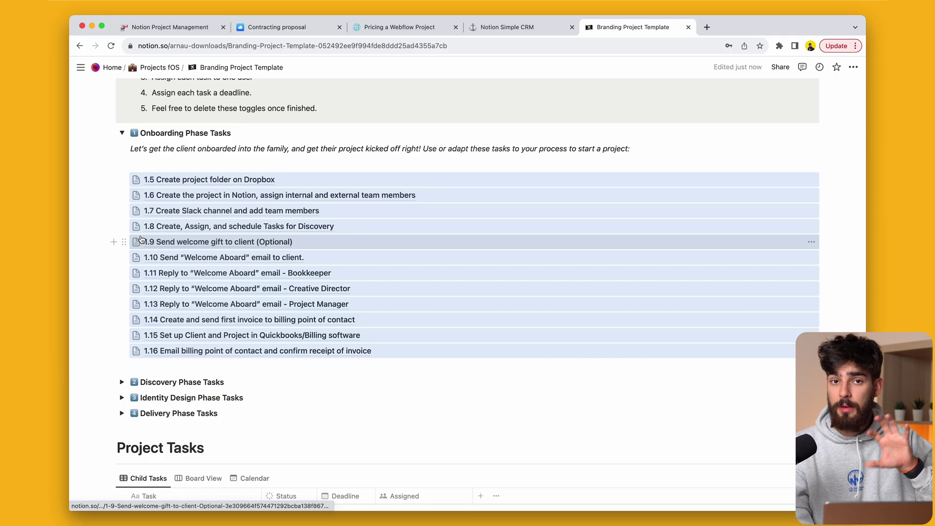
drag(140, 239, 142, 278)
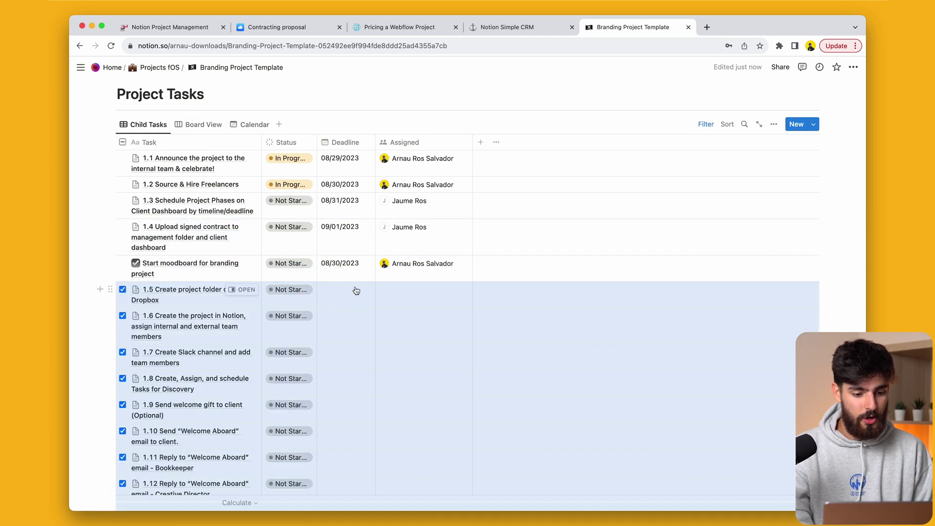
key(Escape)
Step: Set task statuses: 1.5 Done, 1.3 Ready For Review, 1.4 In Progress
click(288, 290)
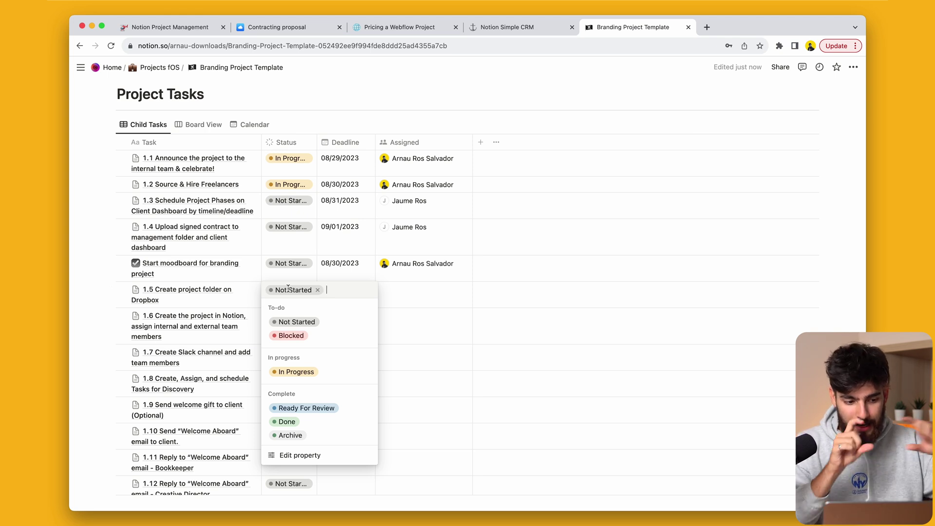
click(416, 348)
click(293, 291)
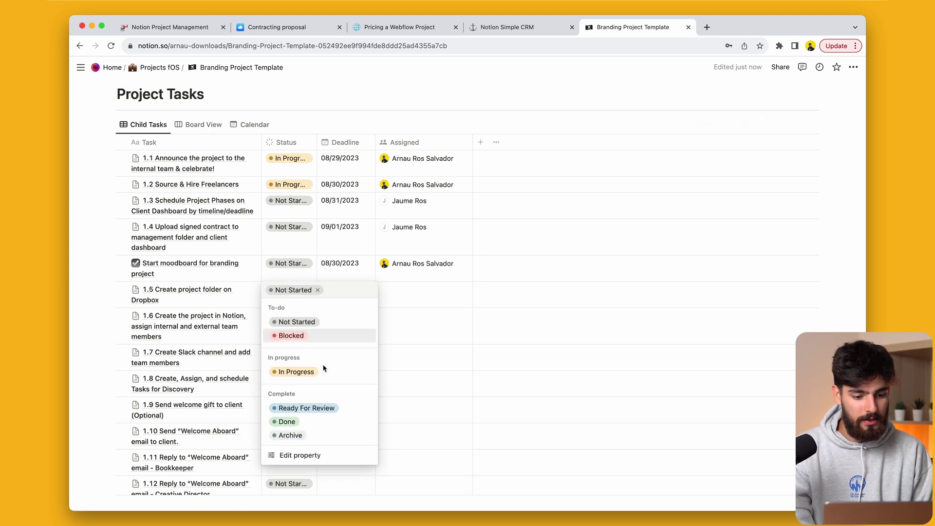
click(317, 426)
click(294, 201)
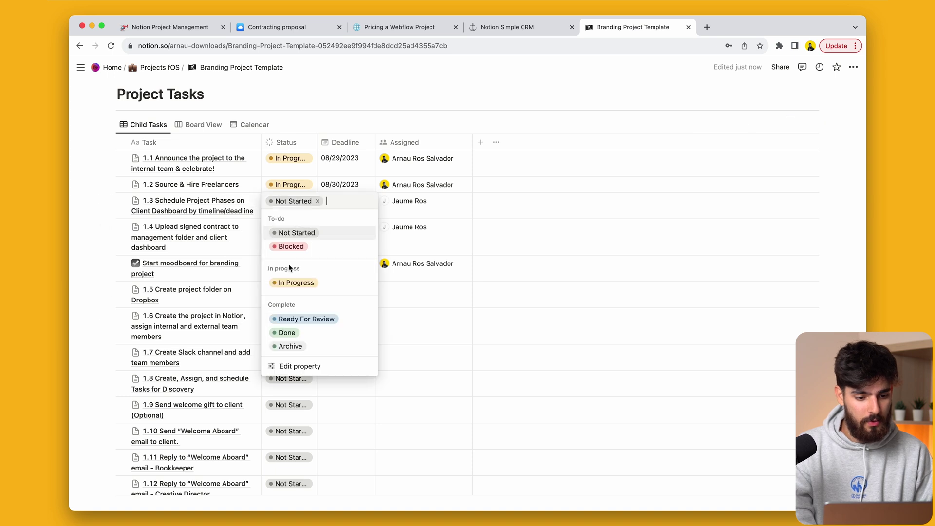
click(307, 319)
click(291, 227)
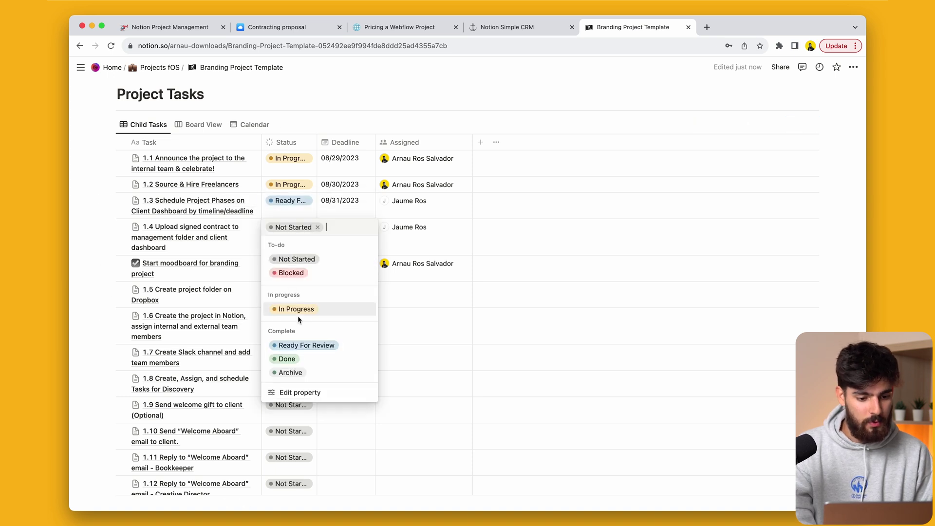
click(297, 313)
scroll(307, 324, down, 5)
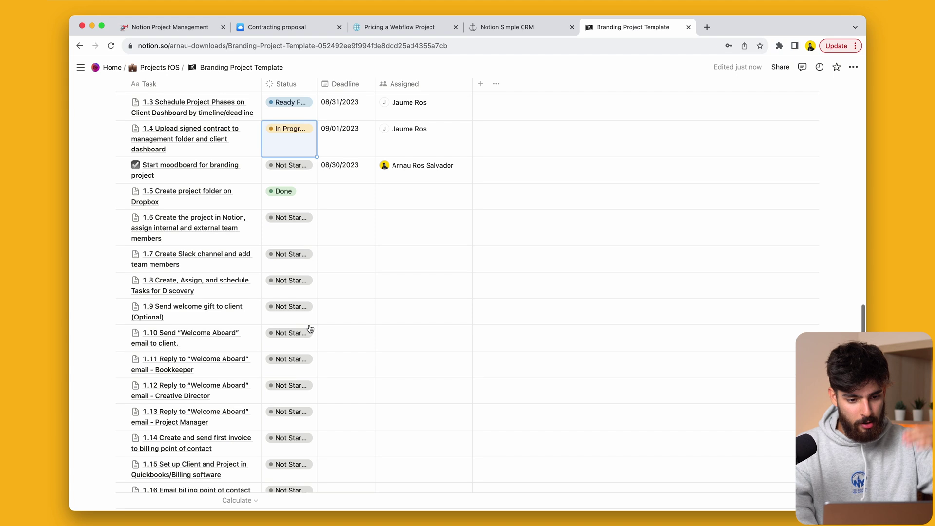
scroll(309, 327, up, 6)
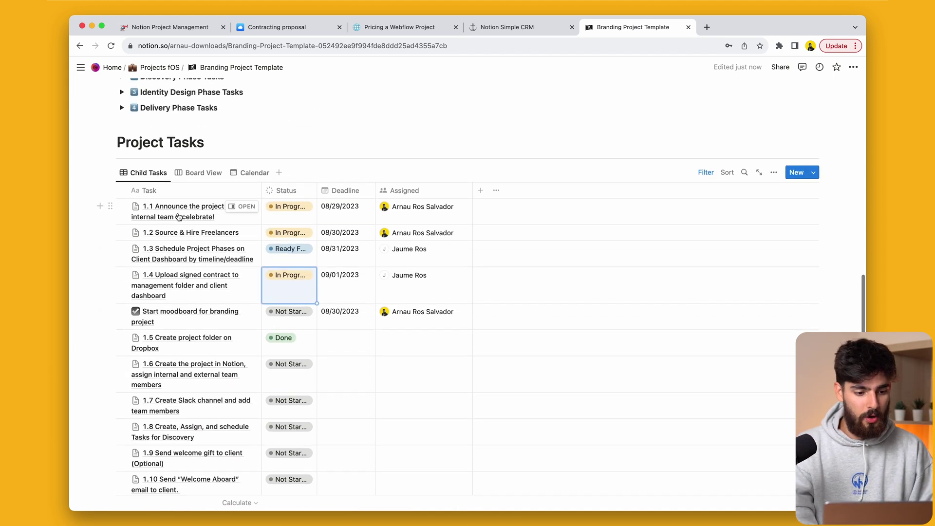
click(244, 206)
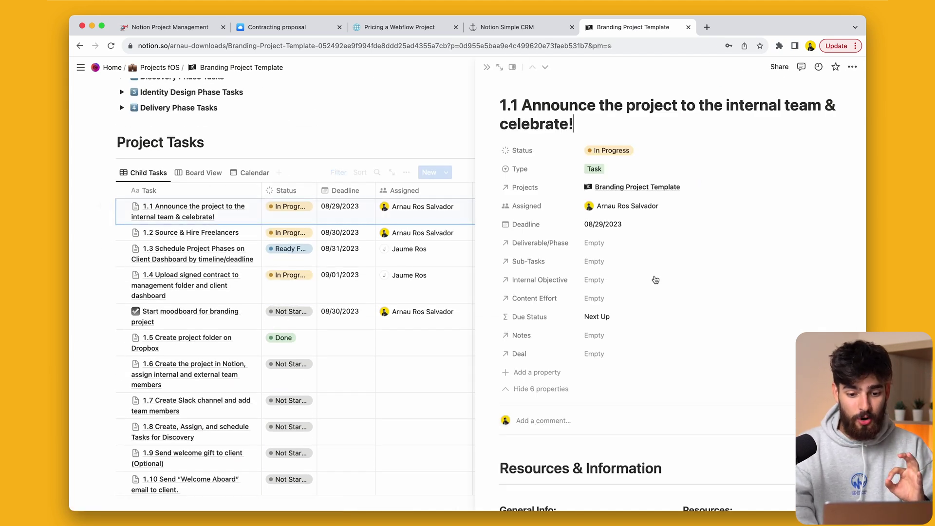
scroll(655, 280, down, 2)
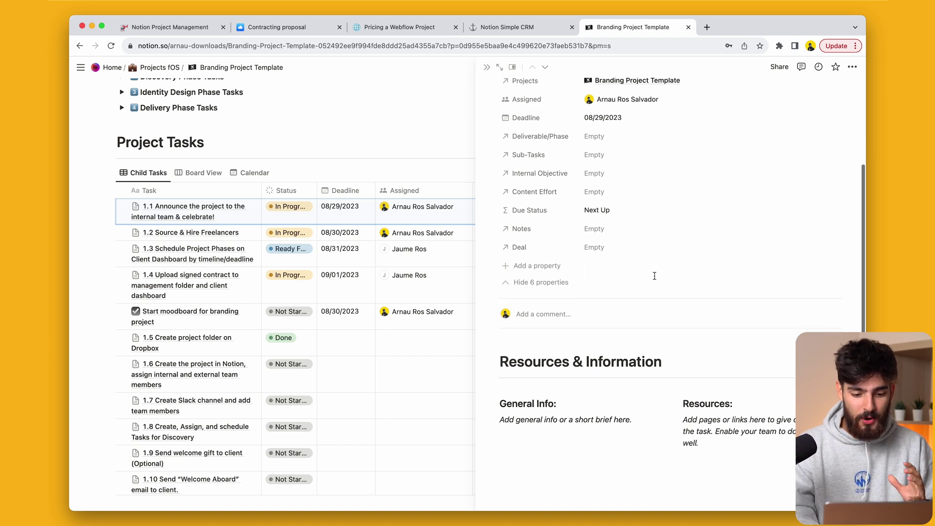
scroll(611, 467, up, 2)
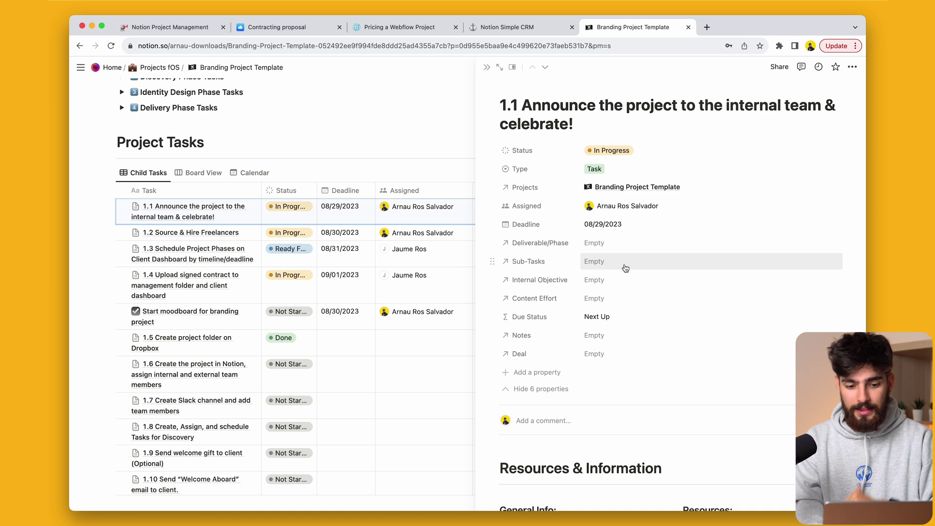
scroll(632, 292, down, 1)
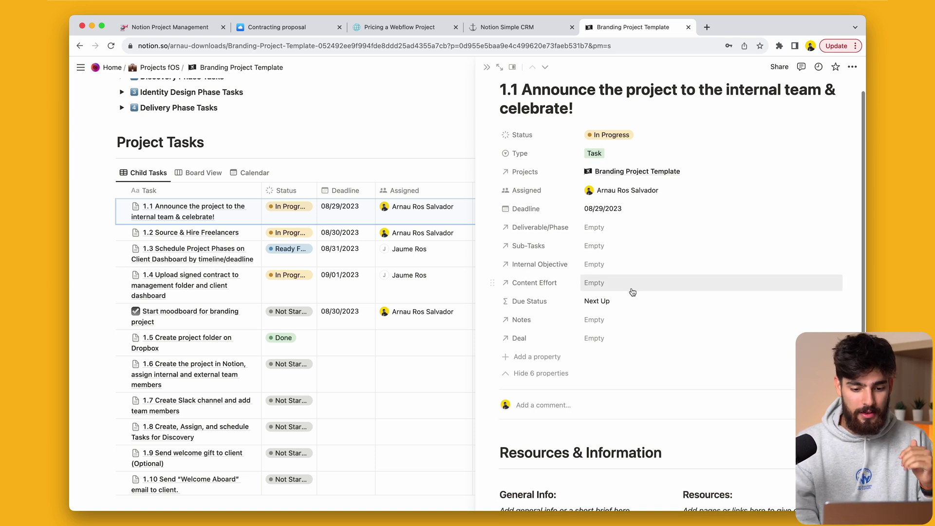
click(632, 292)
click(664, 255)
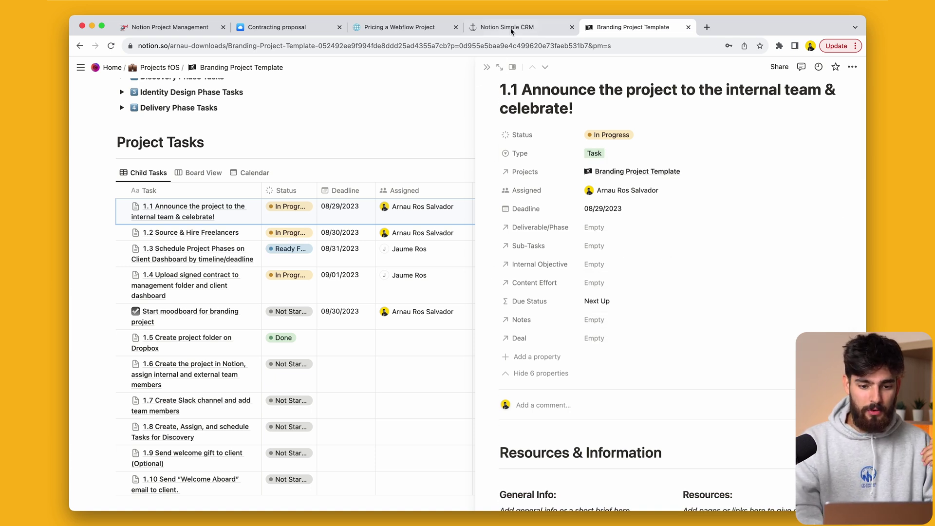
key(Escape)
scroll(494, 298, down, 1)
scroll(497, 304, up, 3)
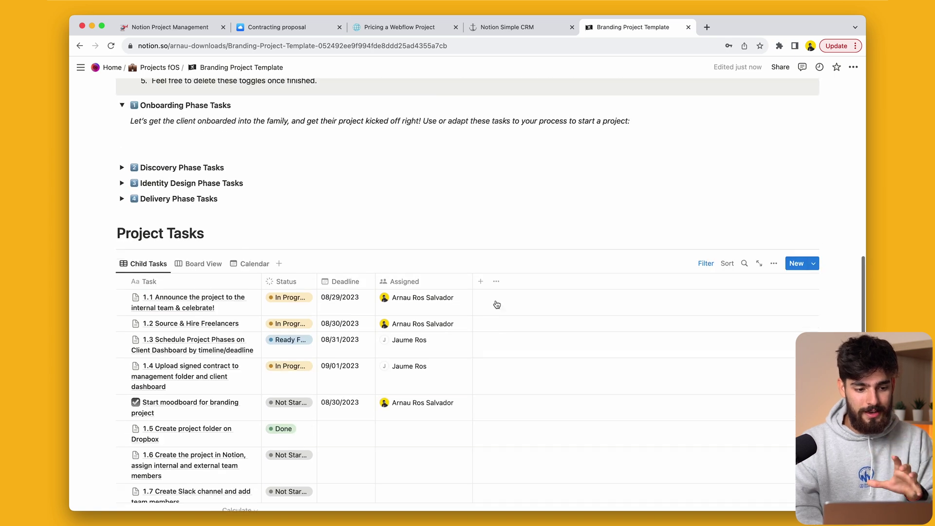
scroll(497, 305, up, 15)
scroll(495, 299, down, 14)
scroll(495, 298, up, 2)
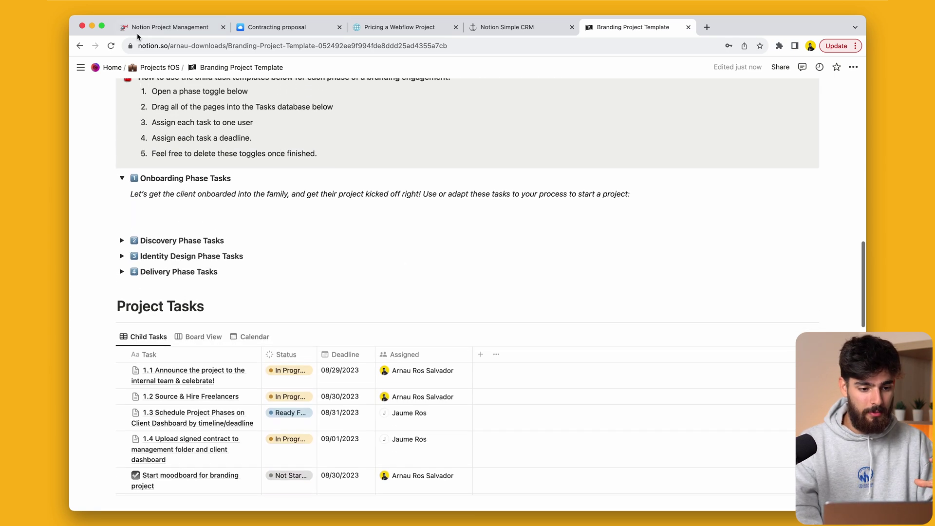
Step: On the Home task board, move task 1.6 to Ready For Review and 1.8 to In Progress
click(112, 67)
scroll(411, 351, down, 6)
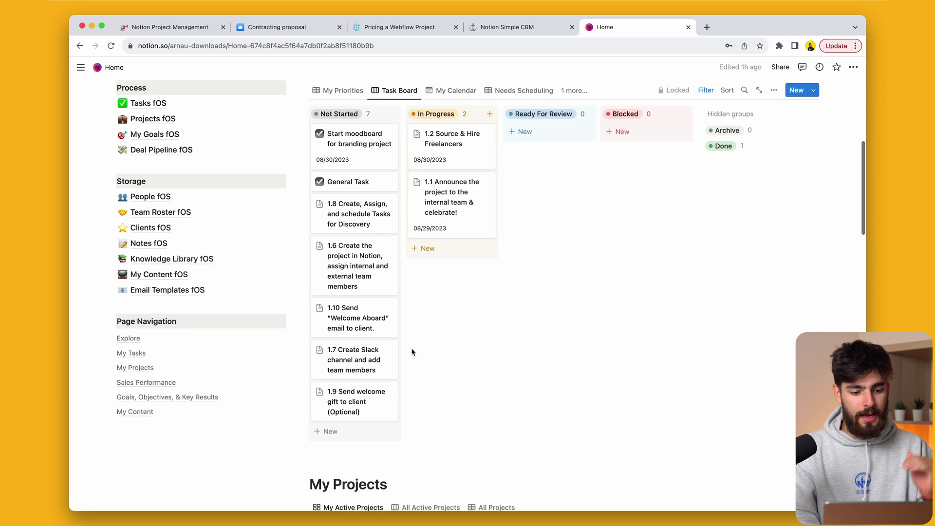
scroll(409, 353, up, 5)
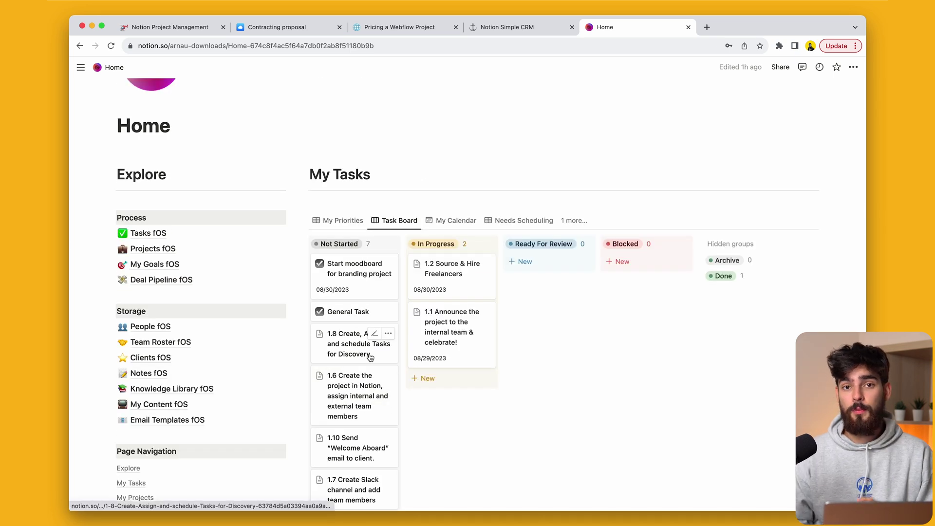
scroll(370, 357, down, 3)
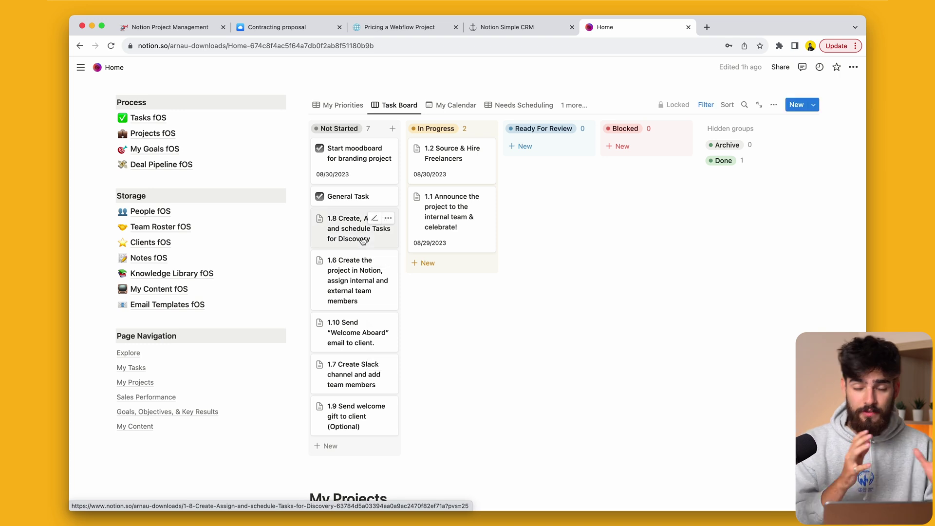
drag(355, 292, 551, 175)
drag(363, 231, 470, 292)
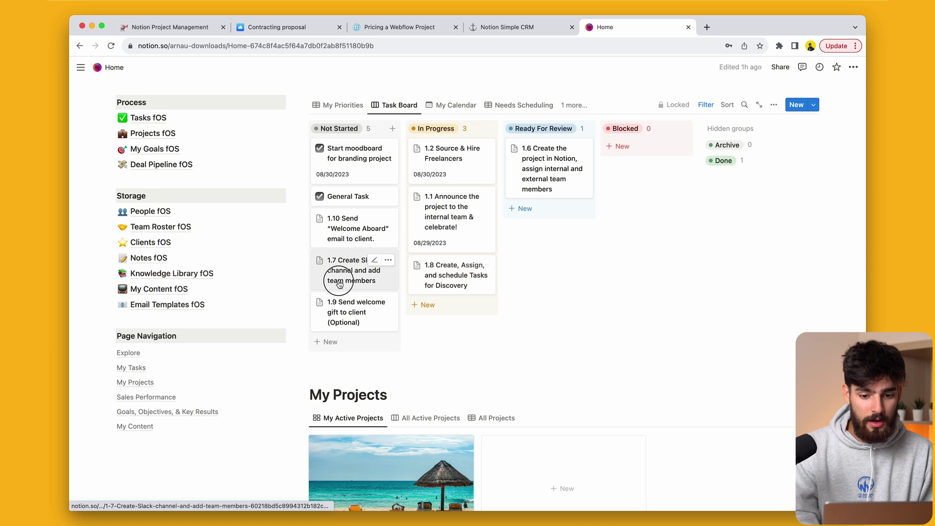
drag(336, 270, 355, 265)
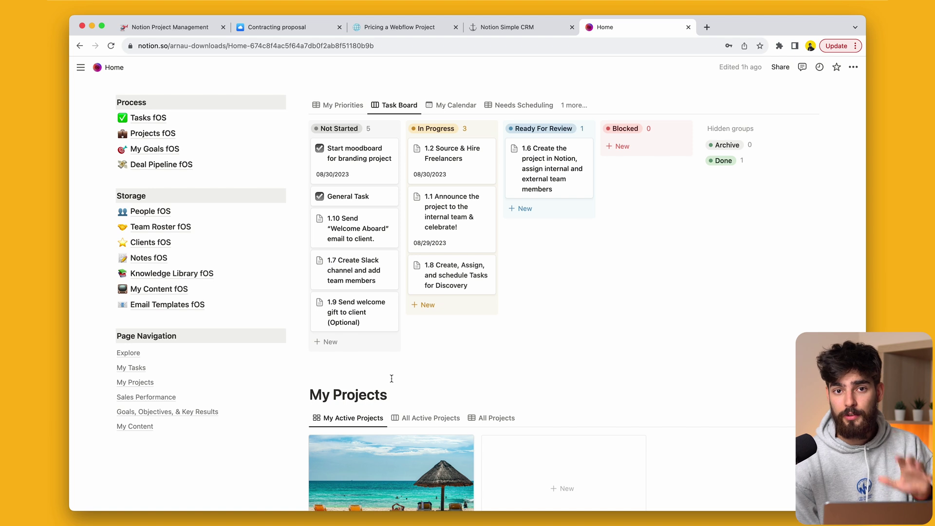
Step: Show My Tasks on the August 2023 calendar view
scroll(391, 378, up, 5)
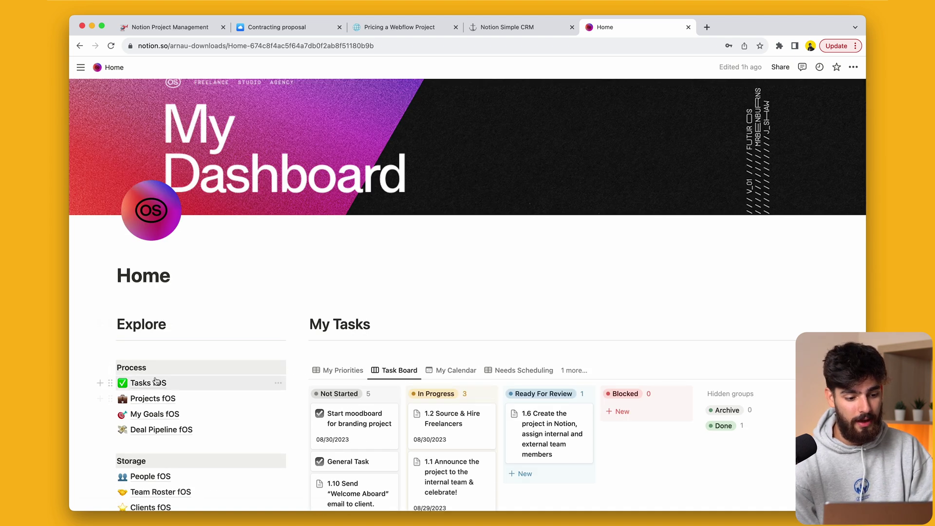
scroll(168, 386, down, 6)
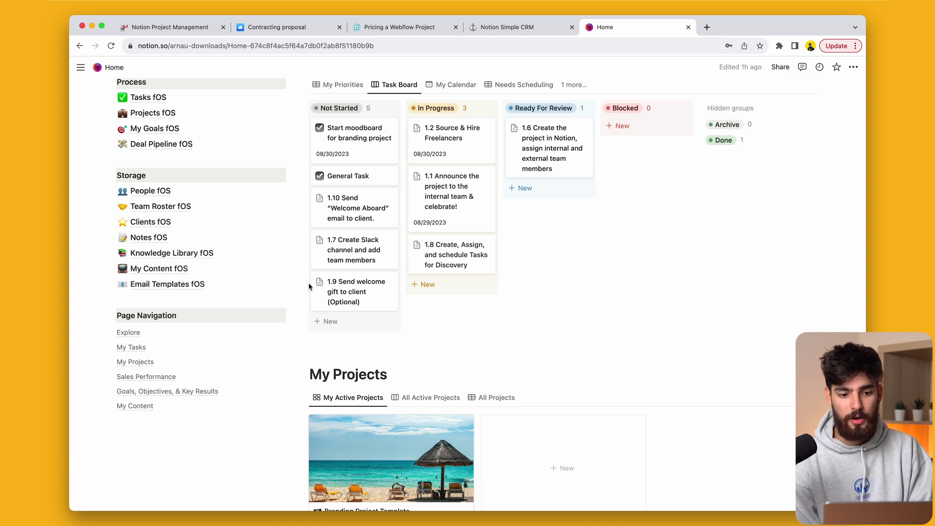
click(454, 85)
scroll(570, 340, down, 2)
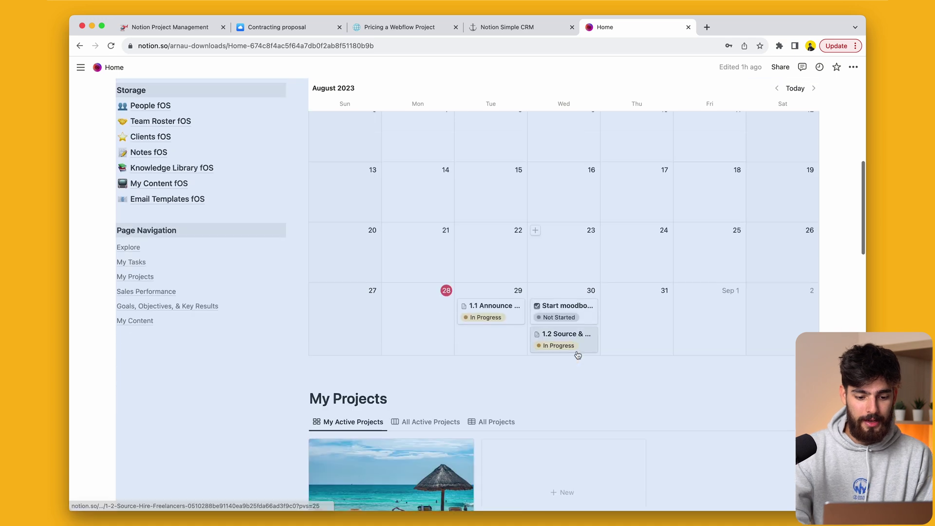
scroll(255, 305, up, 5)
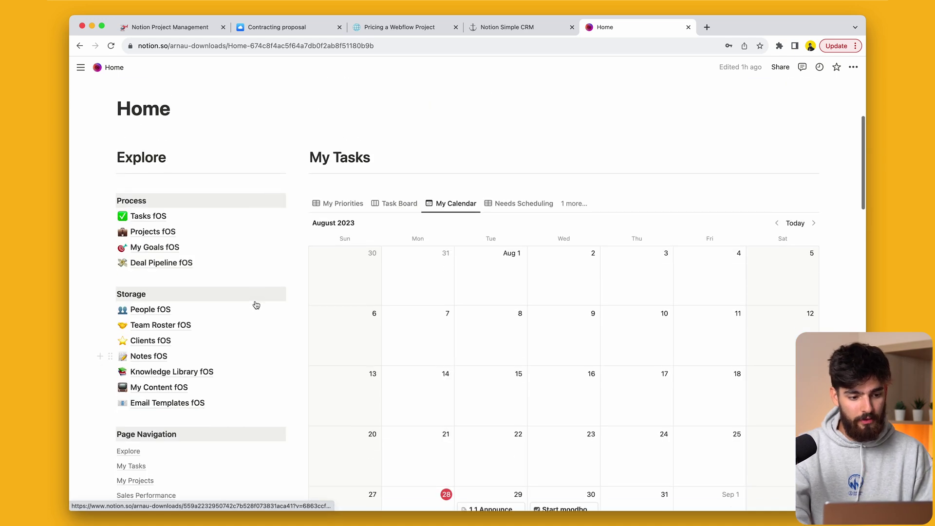
Step: Open Projects fOS and view the projects grouped by client
click(153, 241)
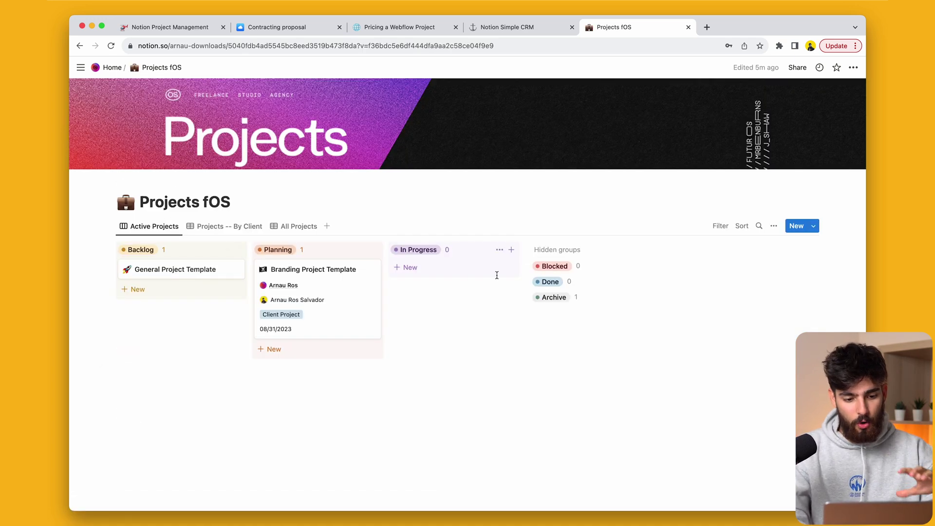
click(224, 226)
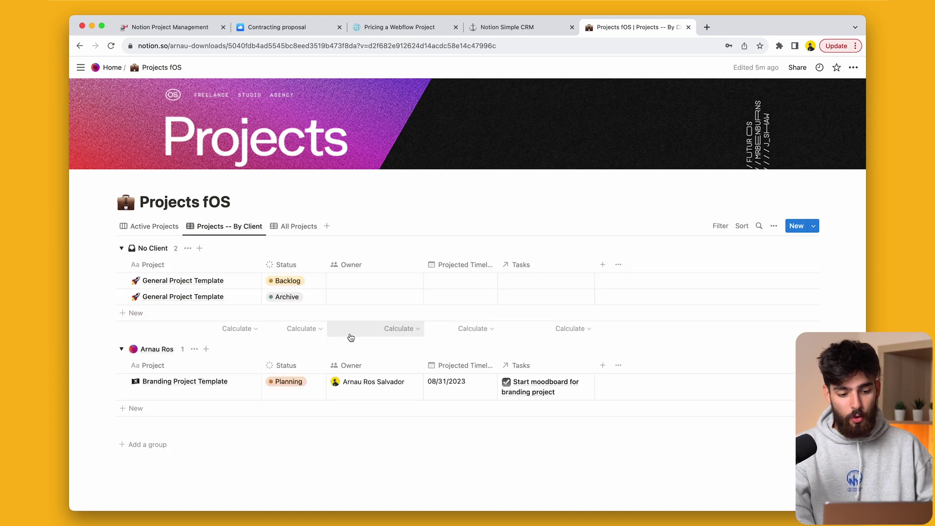
scroll(349, 335, down, 1)
Step: Go back Home and open Email Templates fOS from the Storage list
click(111, 68)
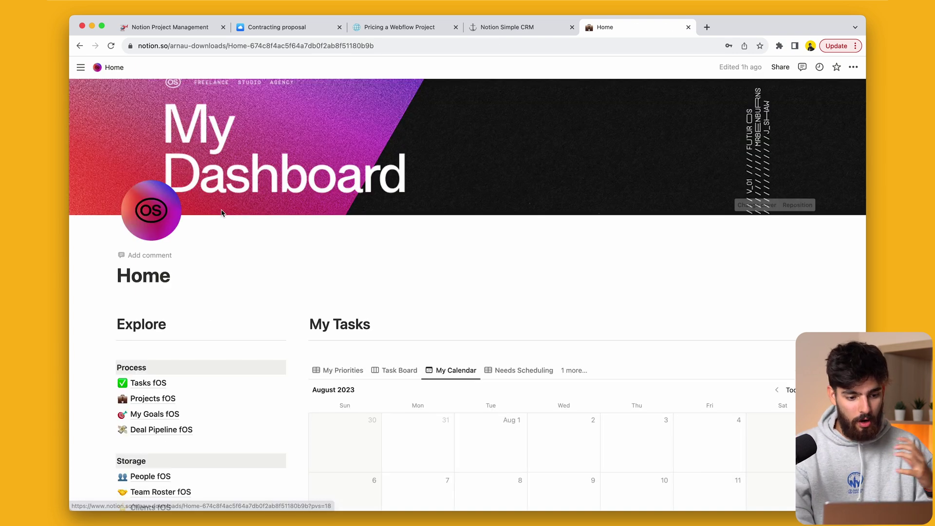
scroll(224, 210, down, 4)
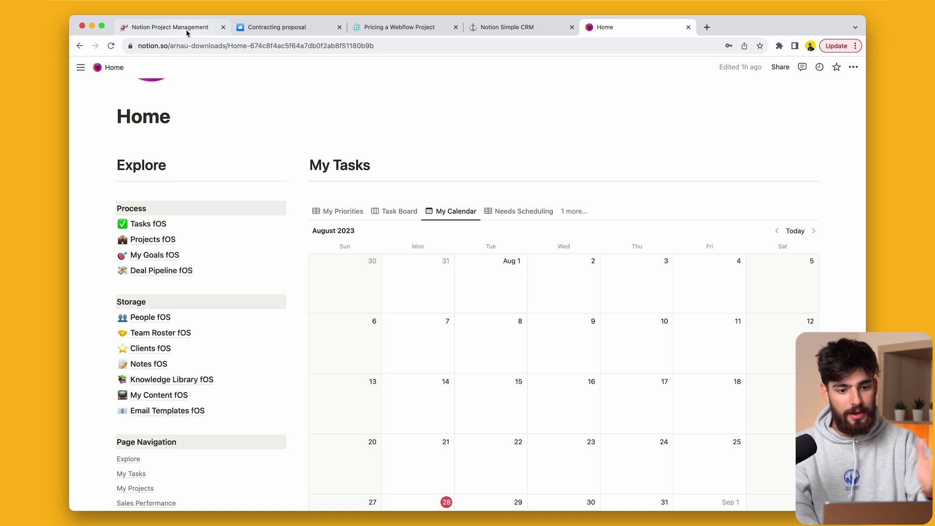
scroll(187, 254, down, 3)
click(178, 301)
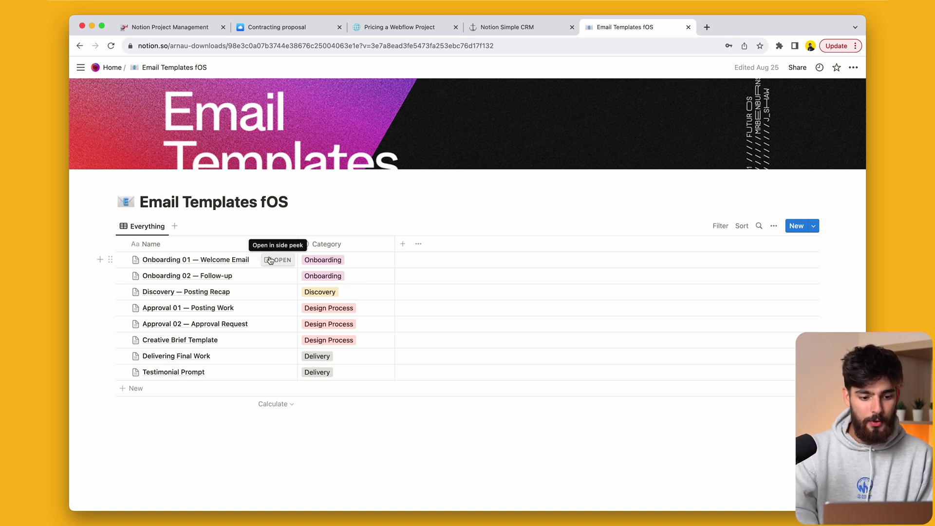
Step: Read the Onboarding 01 and Onboarding 02 emails in side peek, then return Home
click(271, 260)
scroll(629, 373, down, 5)
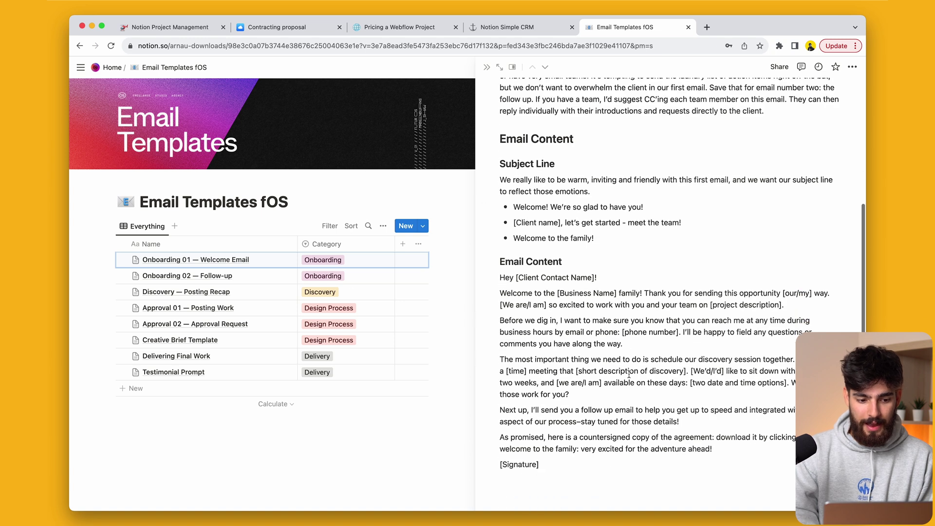
click(278, 275)
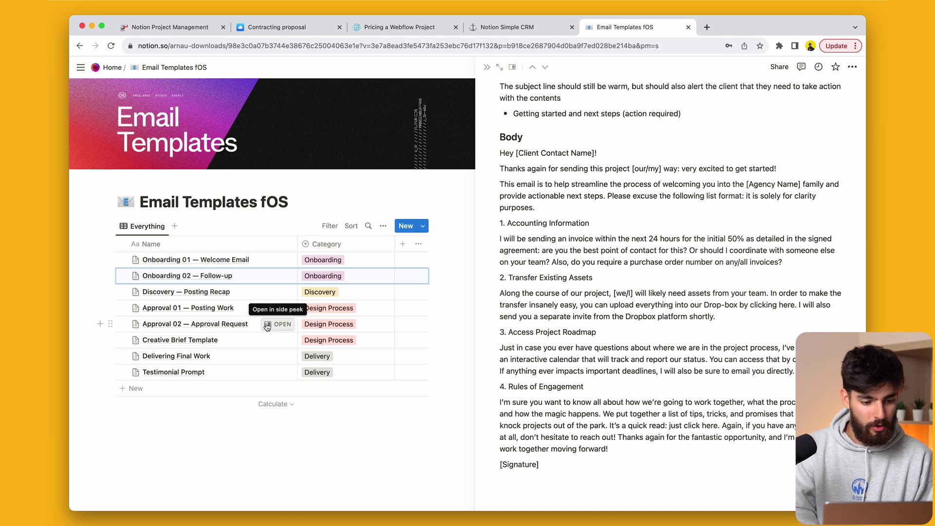
click(97, 71)
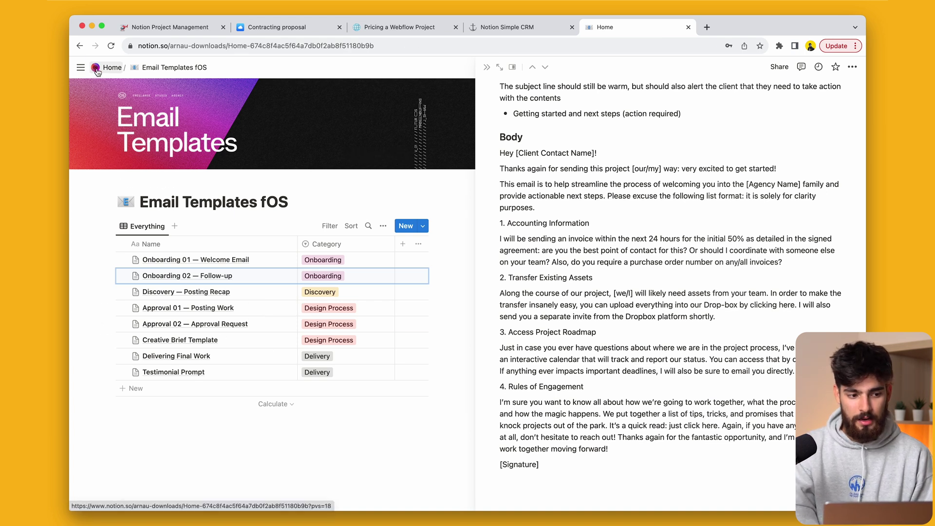
scroll(237, 292, down, 3)
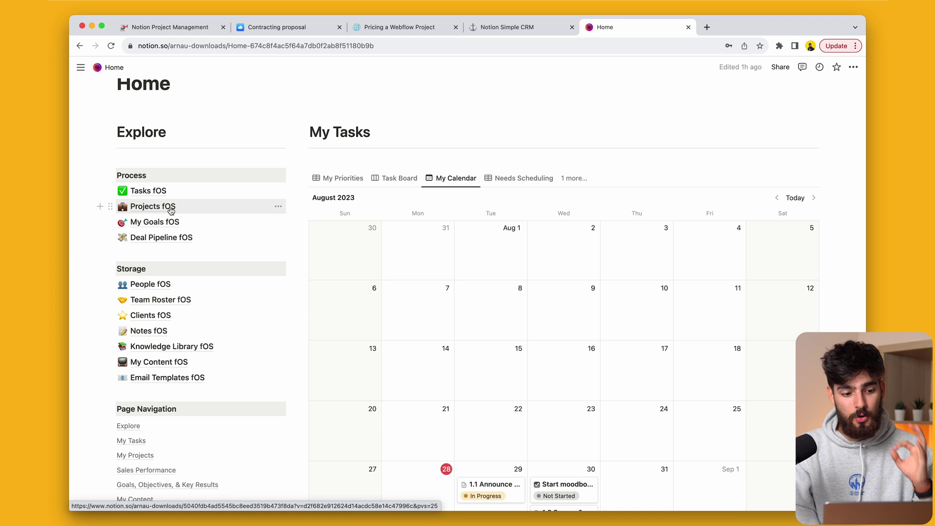
click(167, 223)
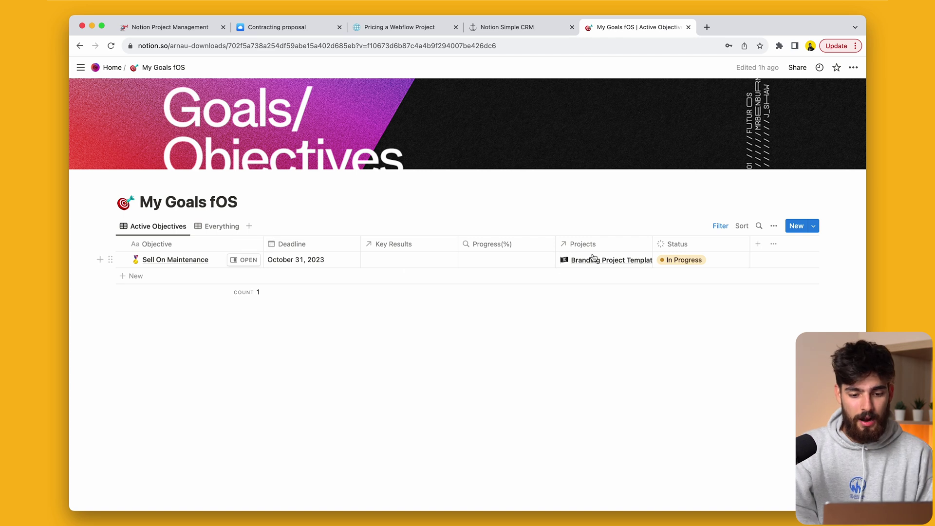
click(253, 260)
scroll(555, 195, down, 1)
scroll(556, 195, up, 1)
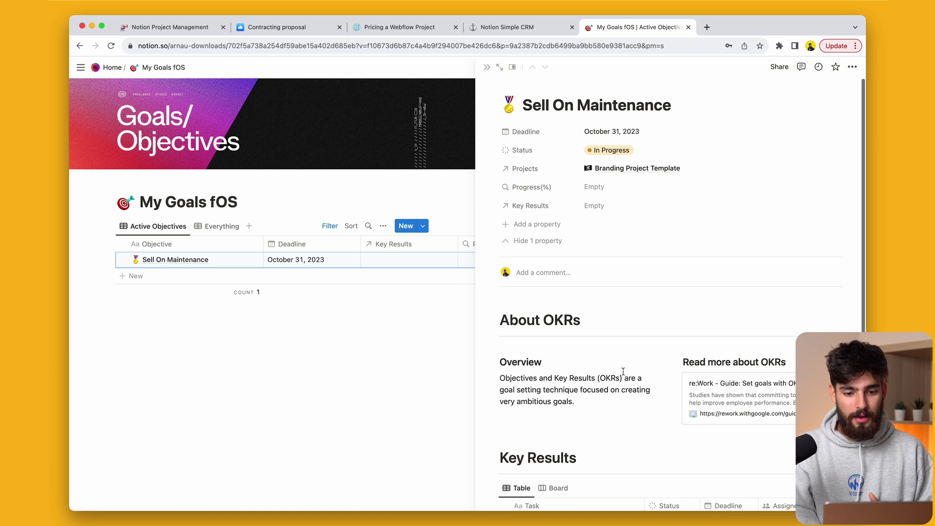
triple_click(555, 102)
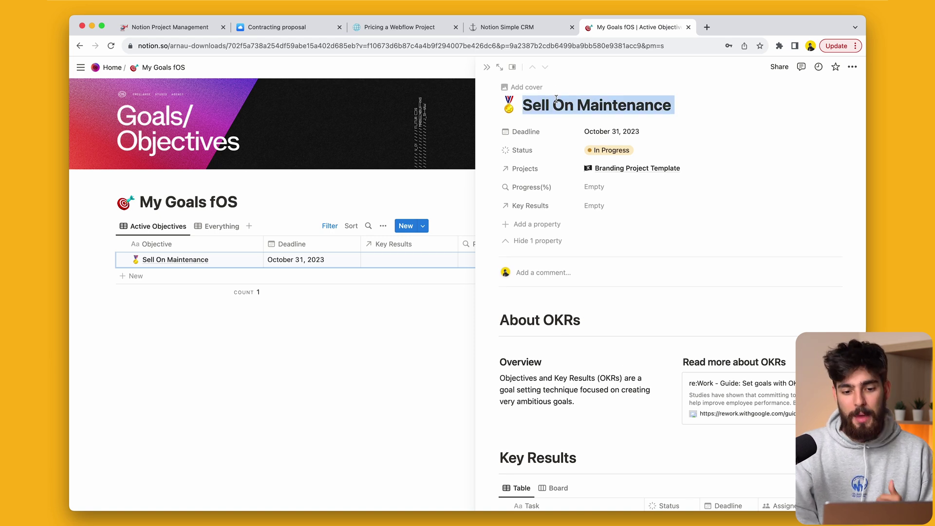
scroll(556, 195, down, 2)
click(536, 326)
scroll(536, 244, up, 2)
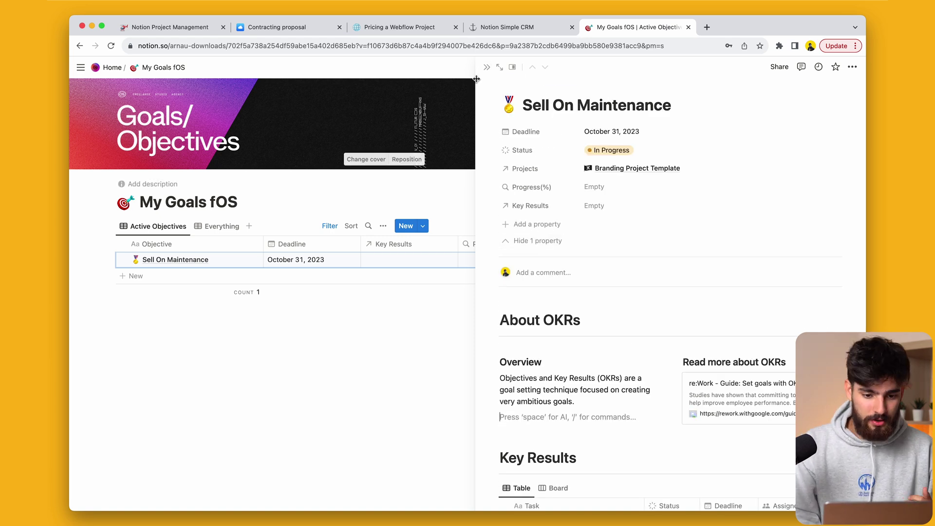
click(486, 67)
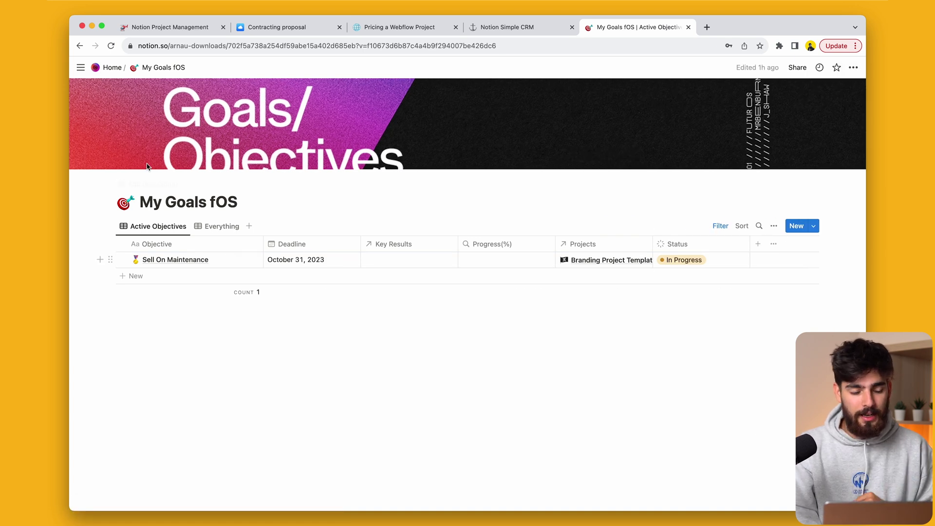
click(111, 67)
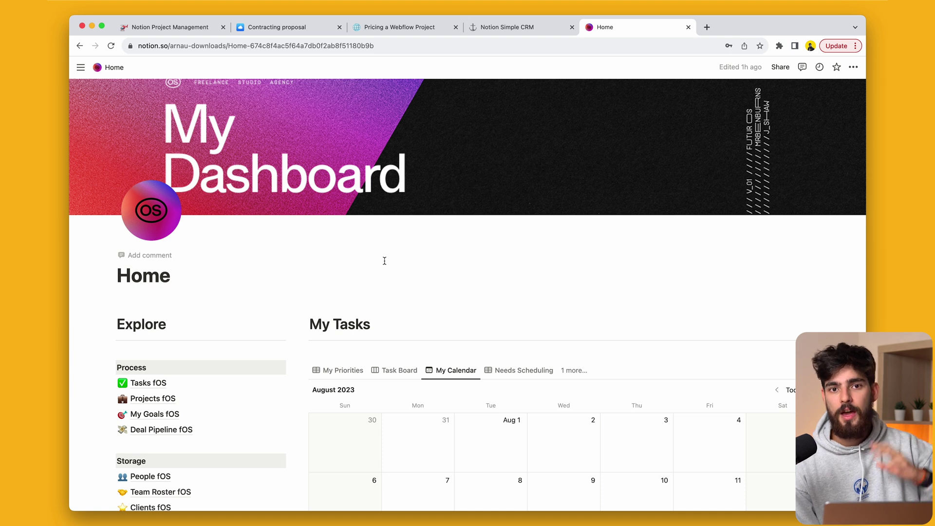
Step: Glance at the Notion Simple CRM page, then return to the Home dashboard
scroll(384, 260, down, 3)
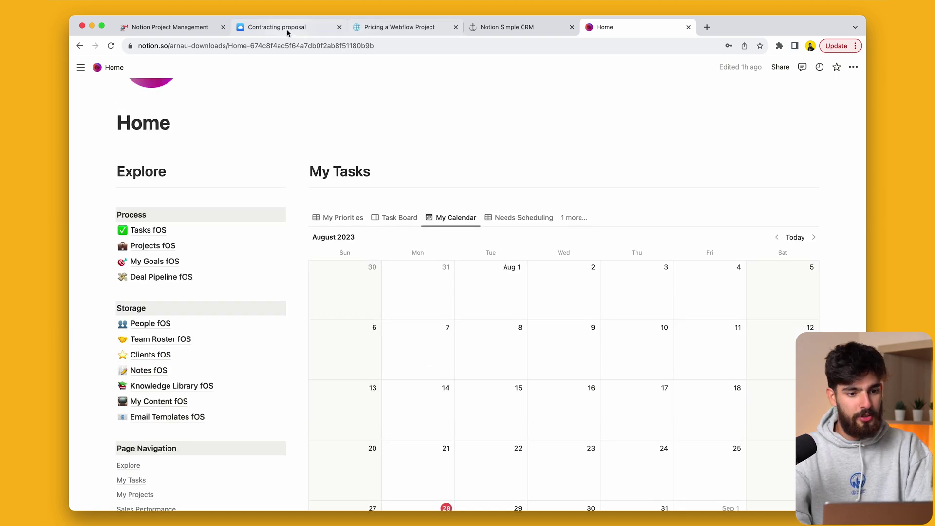
click(517, 29)
scroll(314, 244, up, 4)
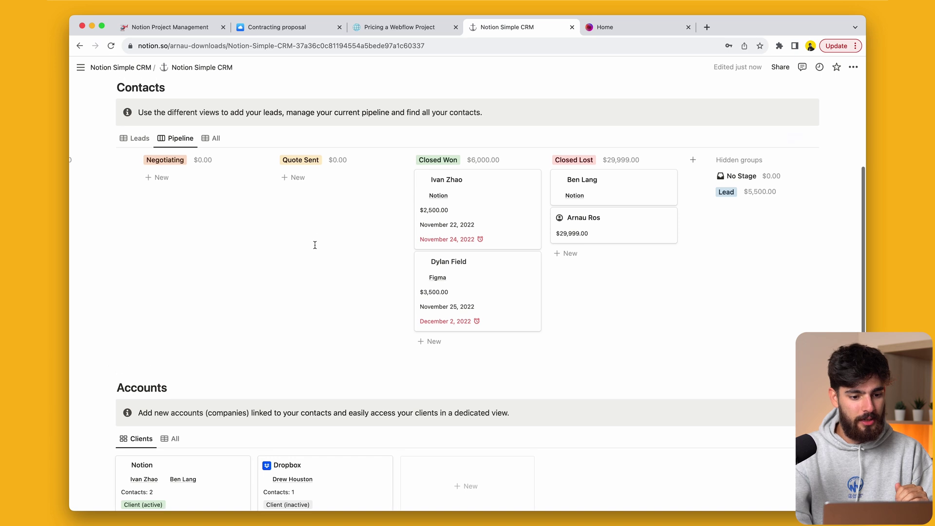
scroll(341, 146, up, 1)
click(610, 30)
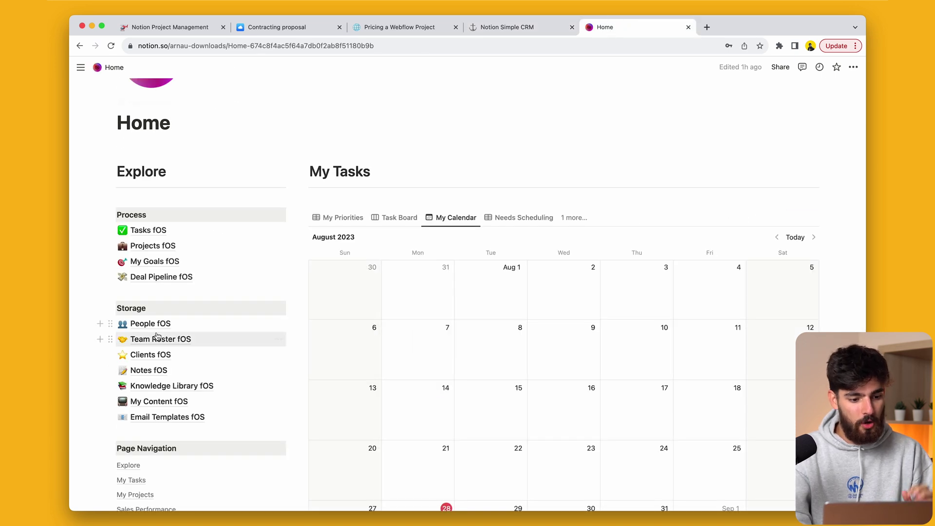
Step: Open Deal Pipeline fOS, view Performance: Past Year and Past Month, then add a Lead Generated deal
click(157, 279)
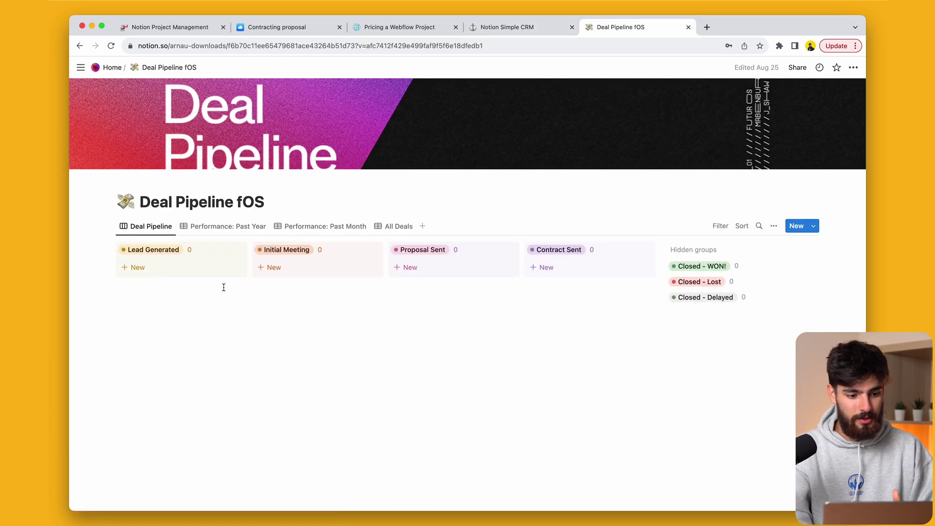
click(231, 234)
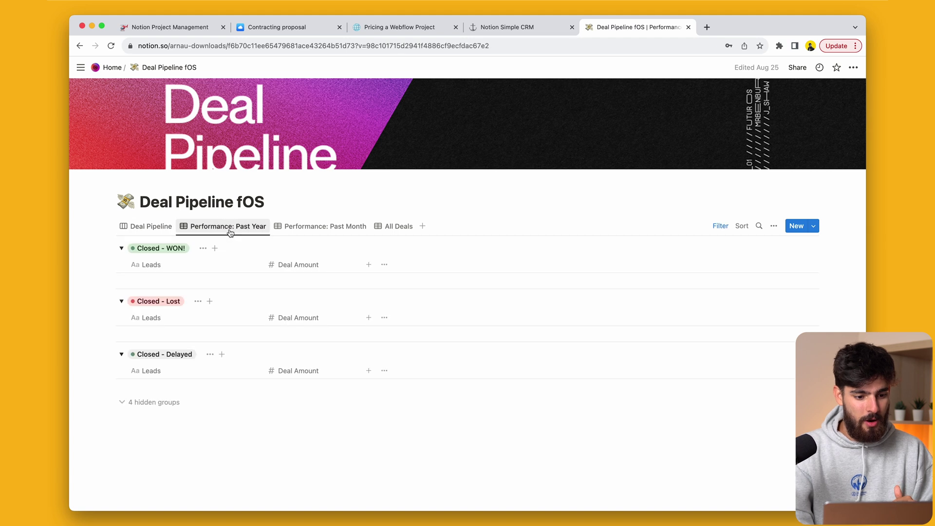
click(313, 226)
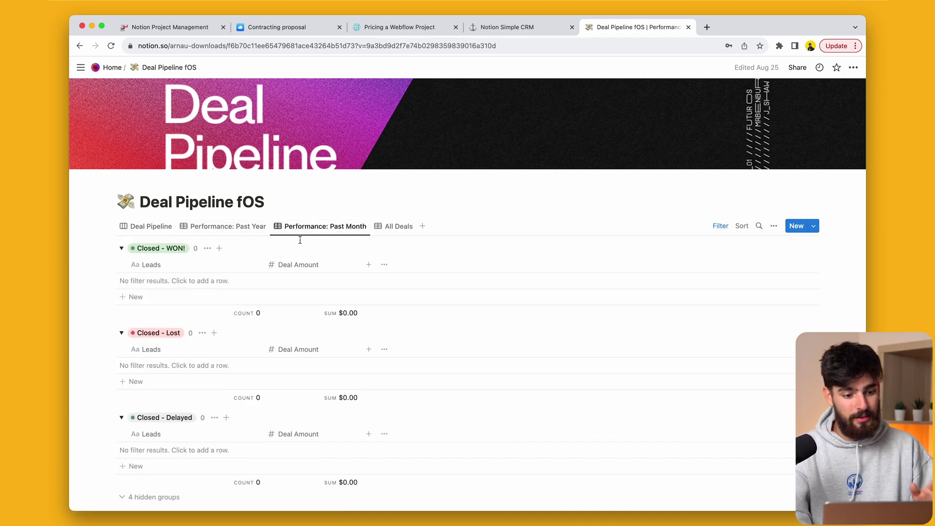
click(158, 229)
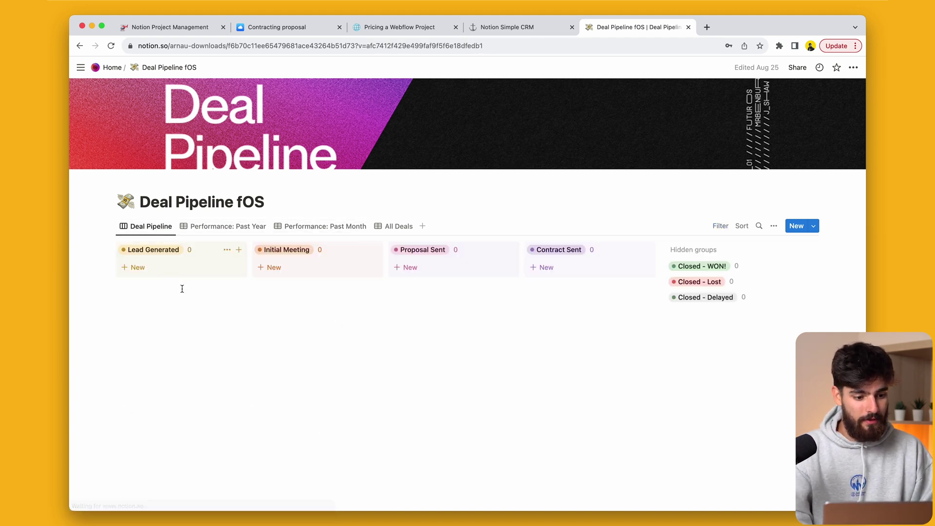
click(136, 268)
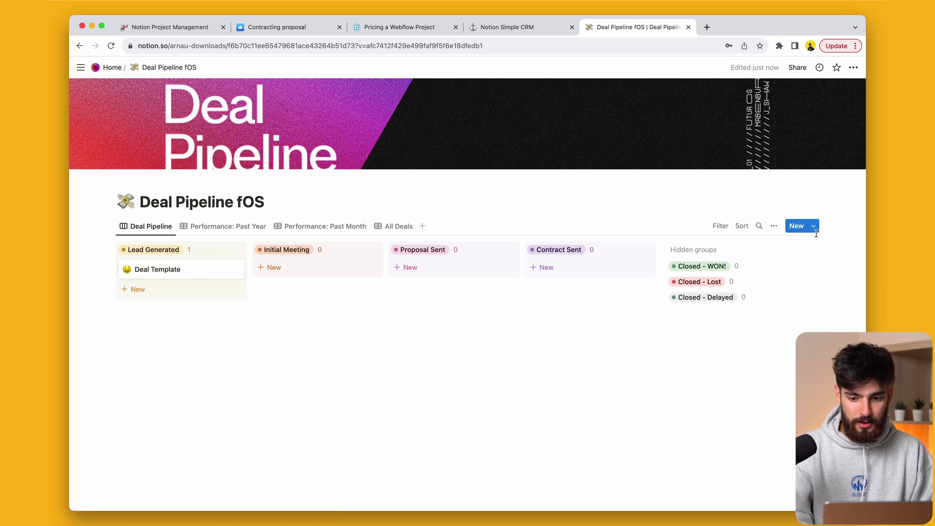
Step: Add a second Deal Template, link a client and set its deal amount to $19,000.00
click(799, 226)
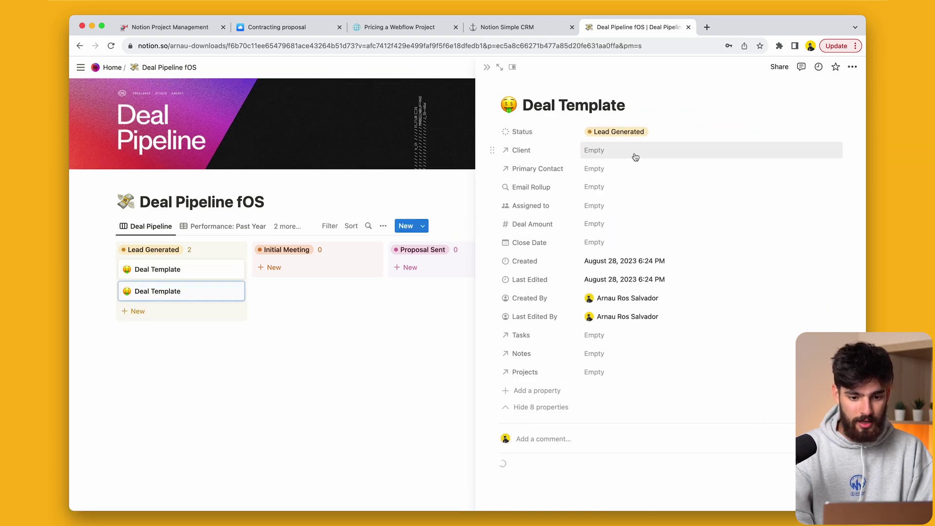
click(635, 156)
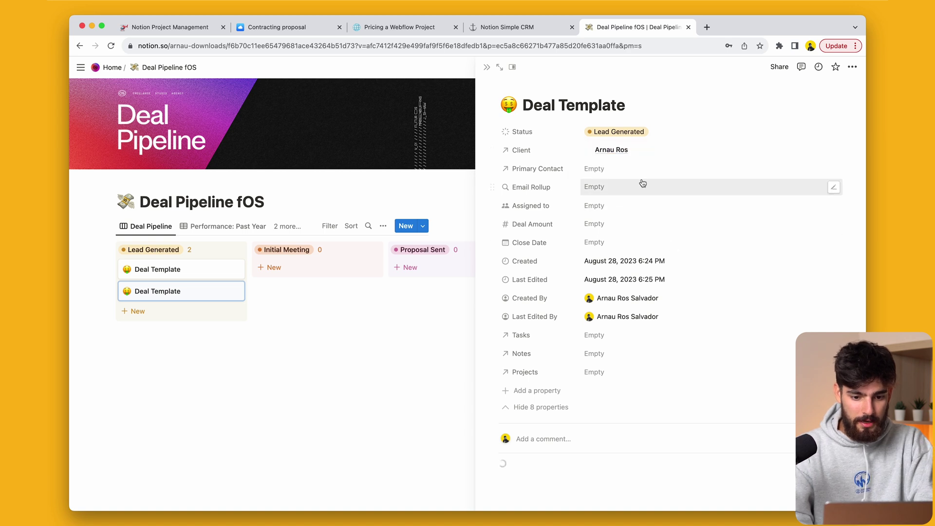
click(621, 228)
text(19,0)
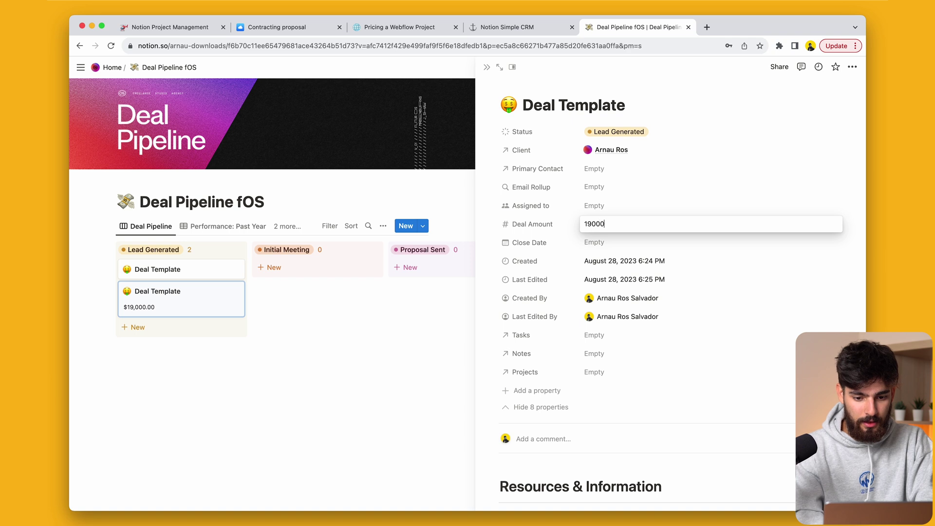
text(00)
key(Return)
scroll(667, 292, down, 3)
key(Escape)
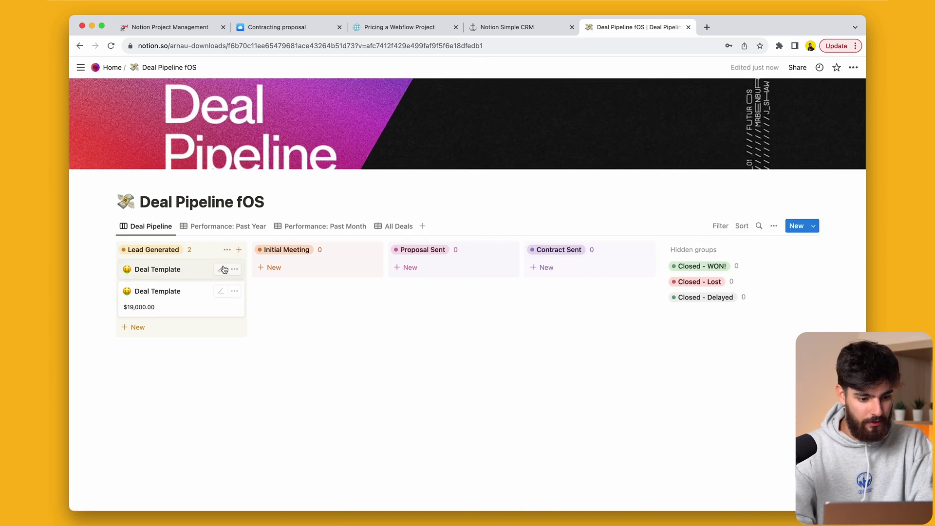
click(235, 272)
Step: Delete the empty duplicate deal and drag the $19,000 deal via Initial Meeting and Closed - Lost into Closed - WON!
click(261, 299)
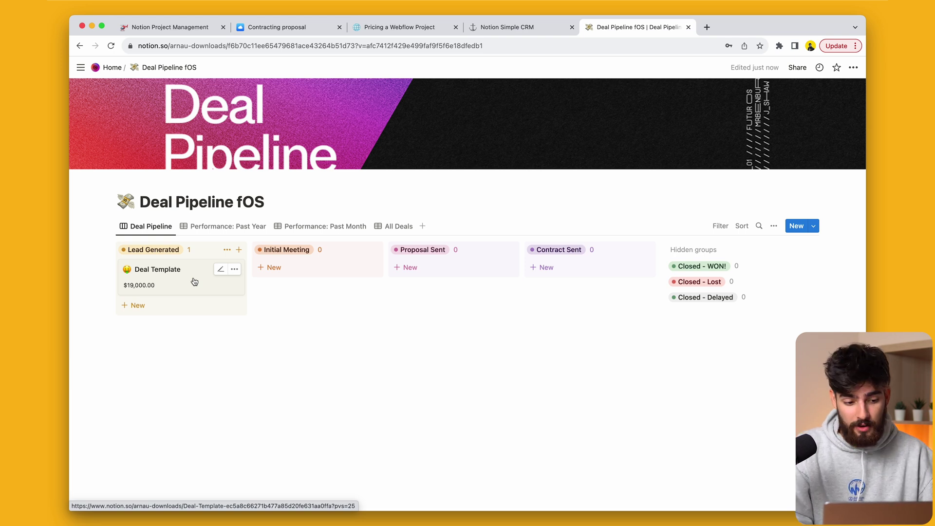
drag(194, 282, 302, 269)
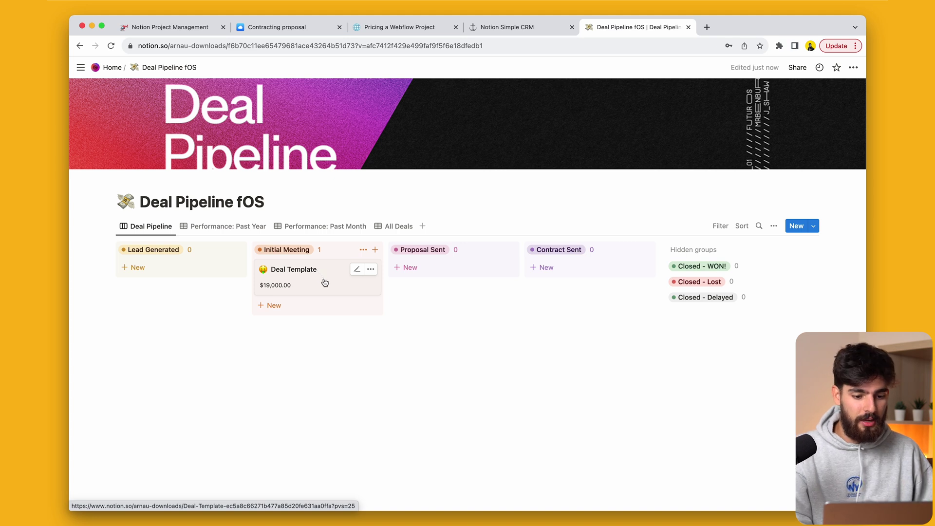
drag(325, 282, 706, 288)
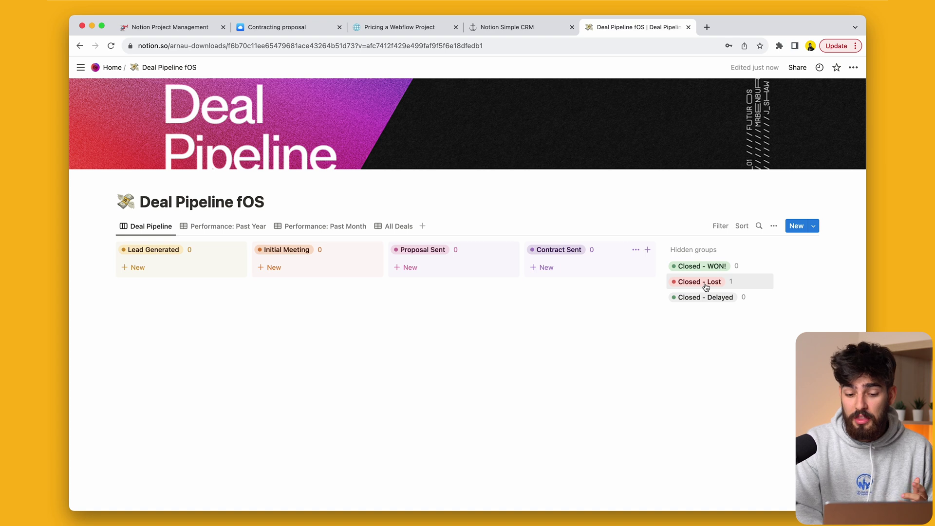
click(706, 287)
drag(696, 346, 720, 269)
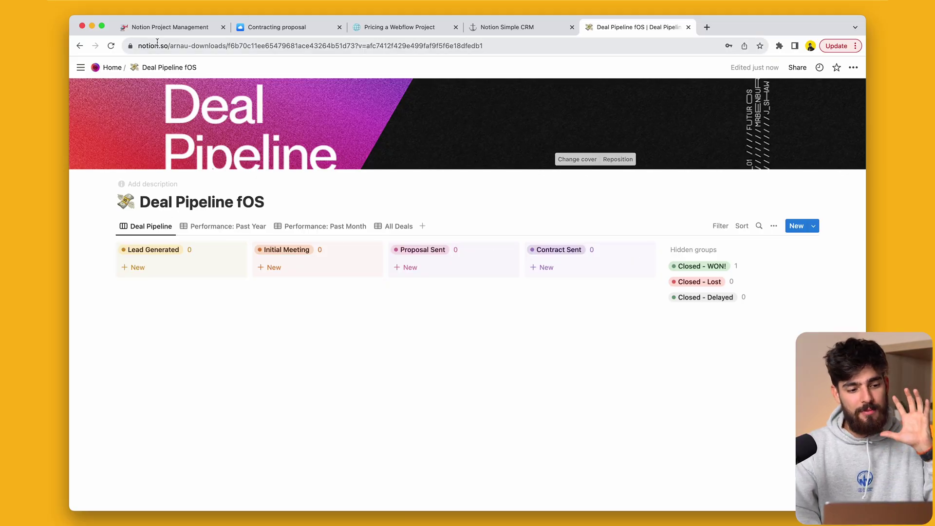
Step: Return Home and scroll past the My Dashboard banner, Explore list and My Tasks board
click(97, 68)
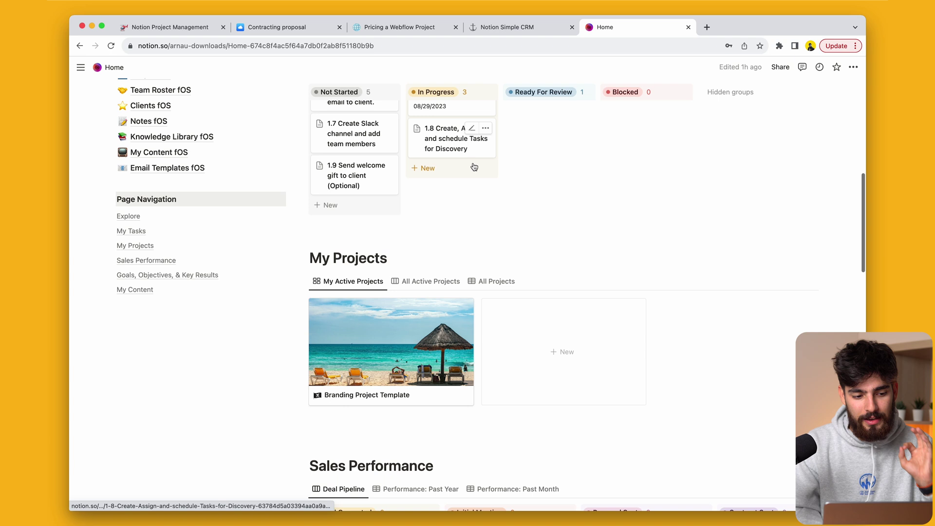
scroll(262, 285, down, 10)
scroll(262, 284, down, 3)
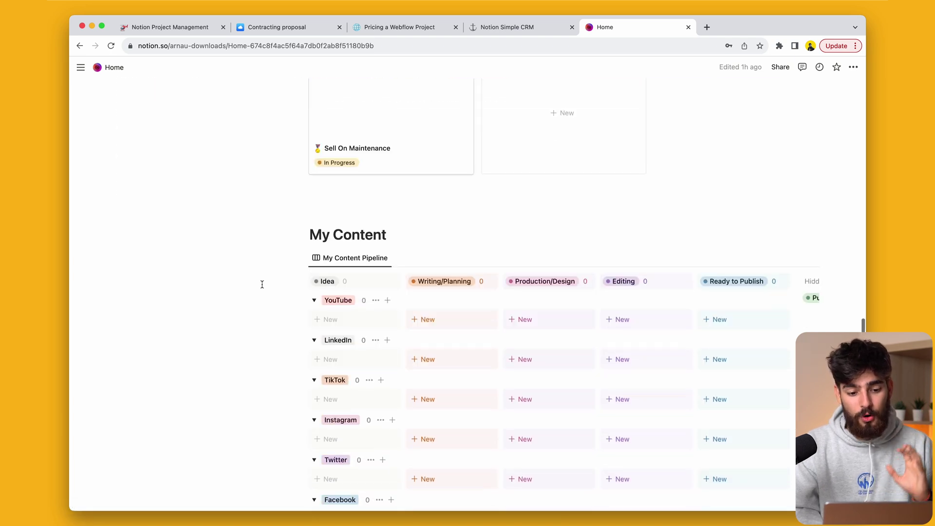
scroll(261, 285, up, 15)
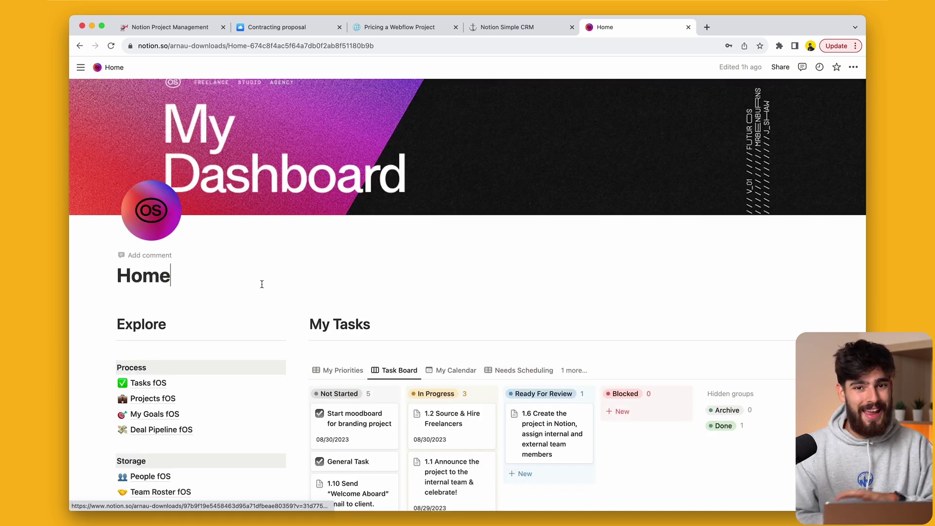